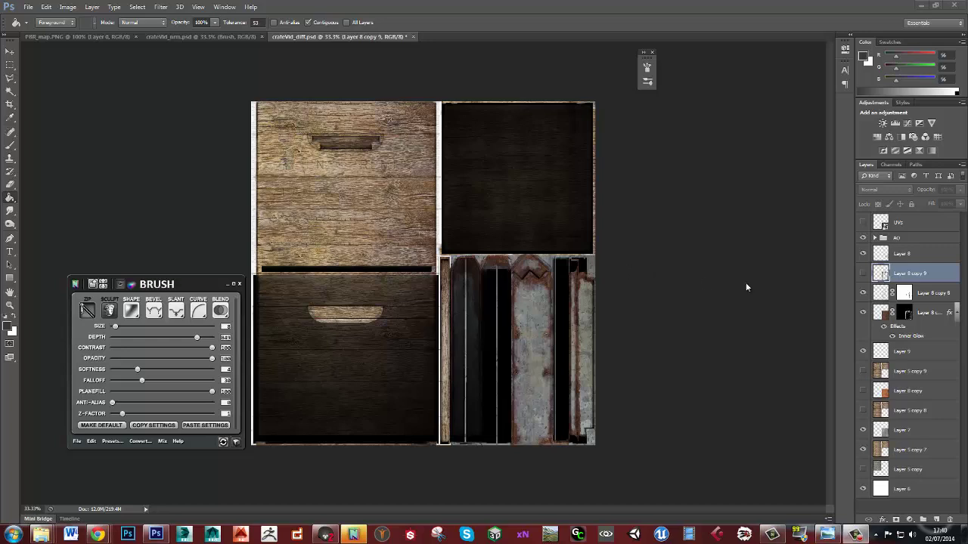
Step: Hide the AO group in the diffuse texture and save crateVid_diff.psd
left_click(862, 239)
left_click(863, 239)
left_click(863, 239)
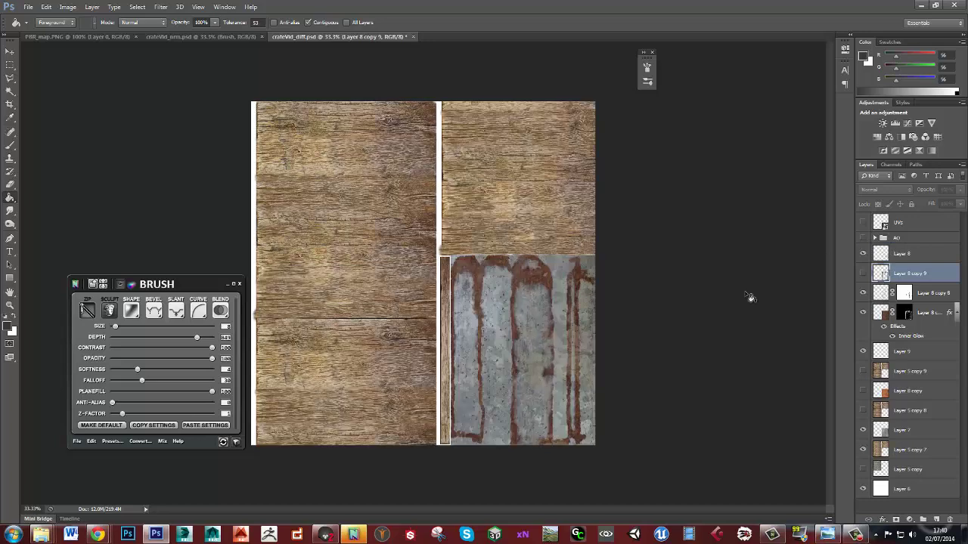
key("ctrl+s")
Step: Switch to Marmoset Toolbag, load crateVid_AO as the crate material's occlusion map at full strength, and check the crate
left_click(325, 534)
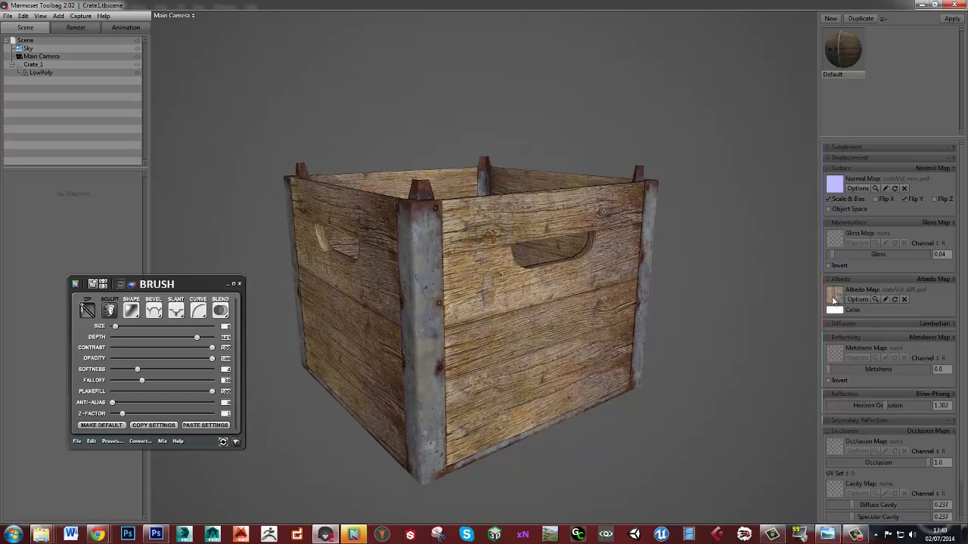
left_click(834, 449)
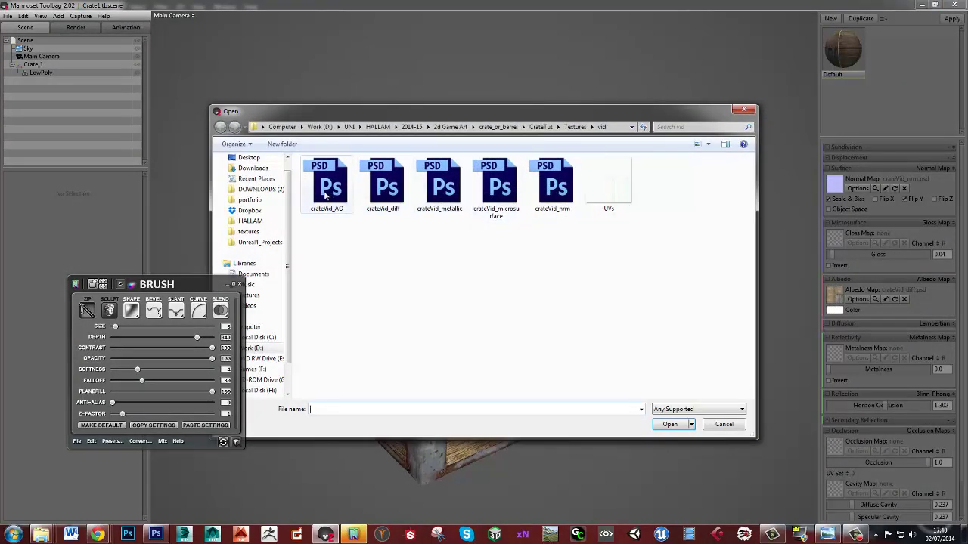
left_click(332, 193)
double_click(333, 192)
mouse_move(928, 464)
left_mouse_down()
mouse_move(877, 463)
mouse_move(943, 463)
left_mouse_up()
left_click_drag(499, 344, 491, 275)
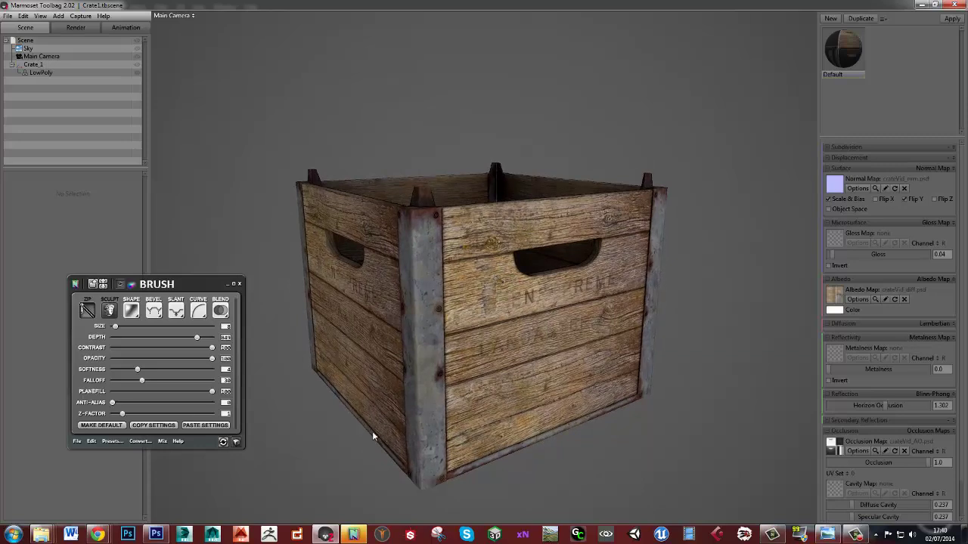
left_click_drag(442, 410, 447, 409)
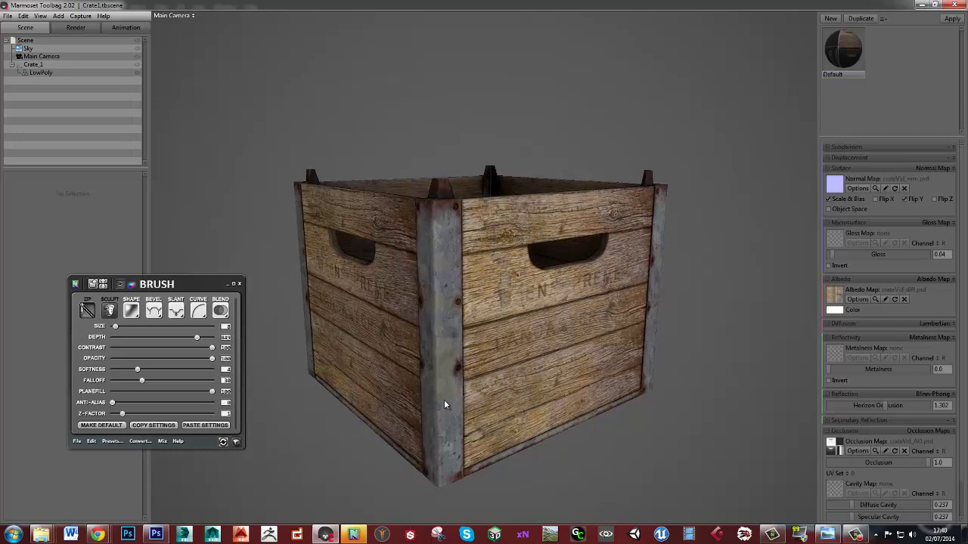
Step: Switch to Photoshop and select the wood layer Layer 5 copy 7 in crateVid_diff.psd
mouse_move(156, 536)
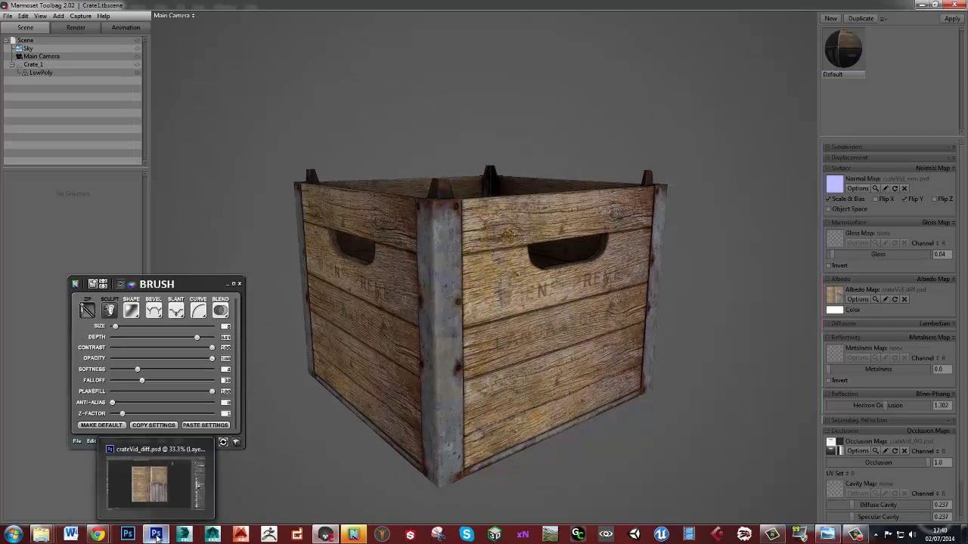
left_click(151, 483)
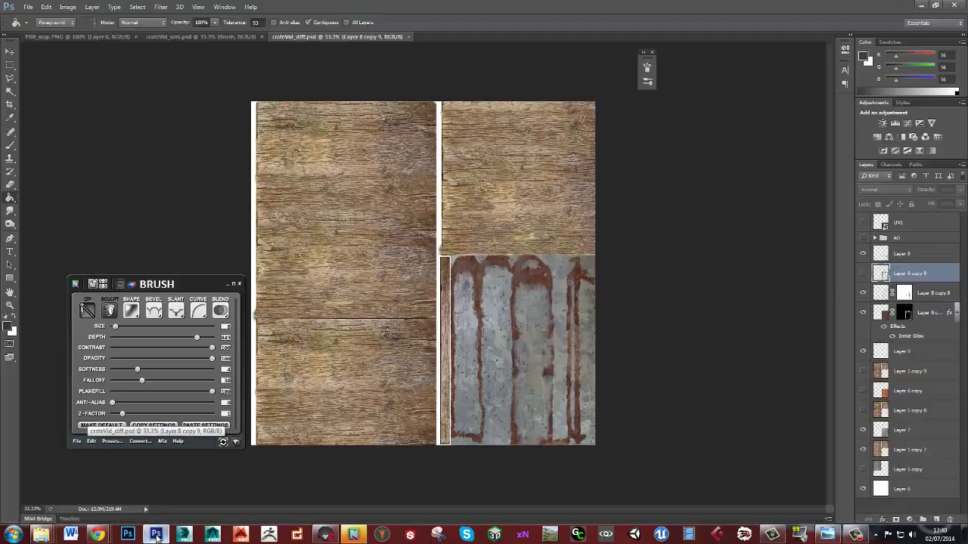
left_click(214, 36)
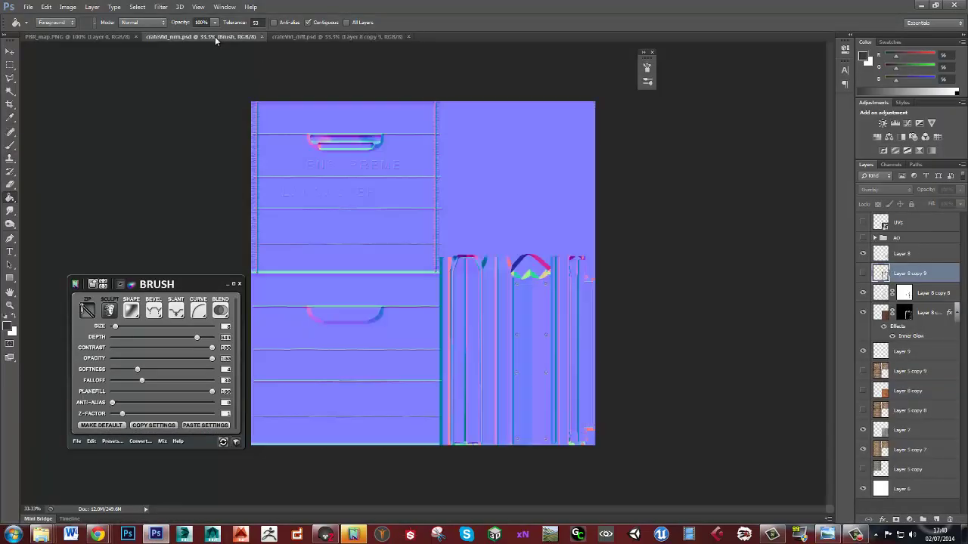
left_click(351, 34)
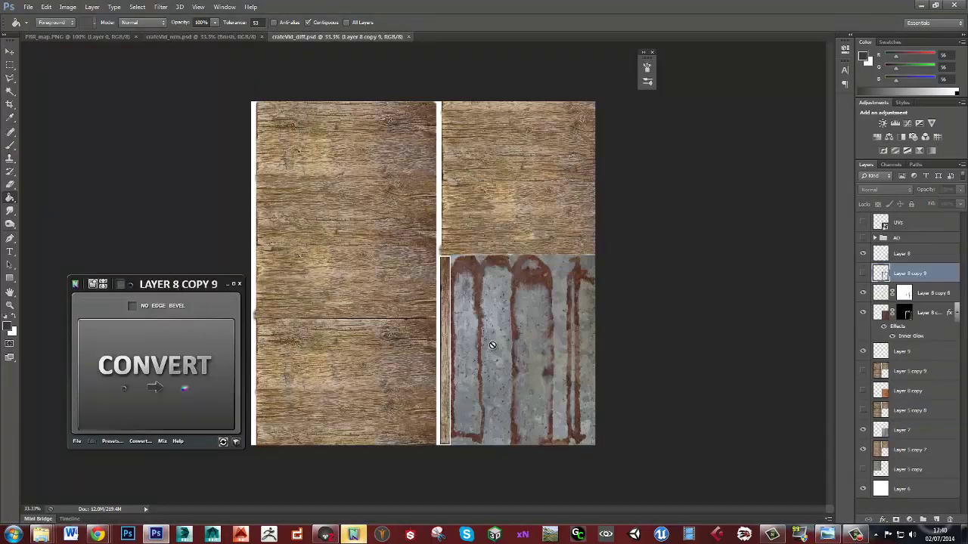
left_click(916, 450)
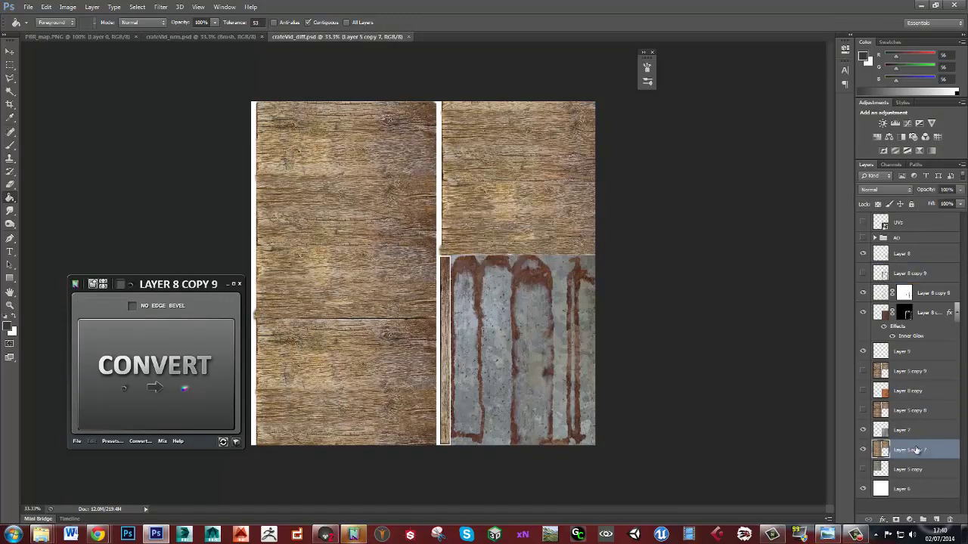
right_click(933, 456)
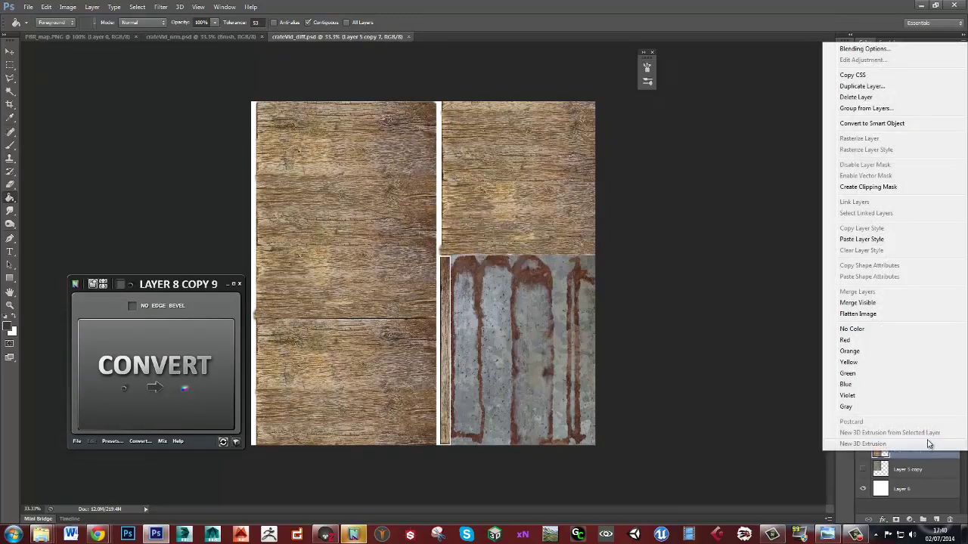
left_click(915, 456)
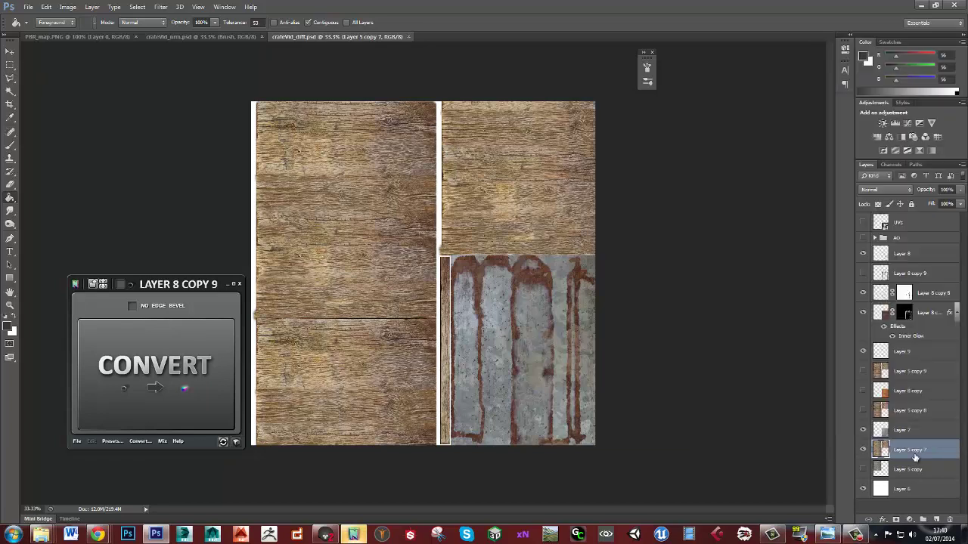
Step: Make Layer 5 copy 9 visible in the diffuse texture and save the document
left_click(864, 372)
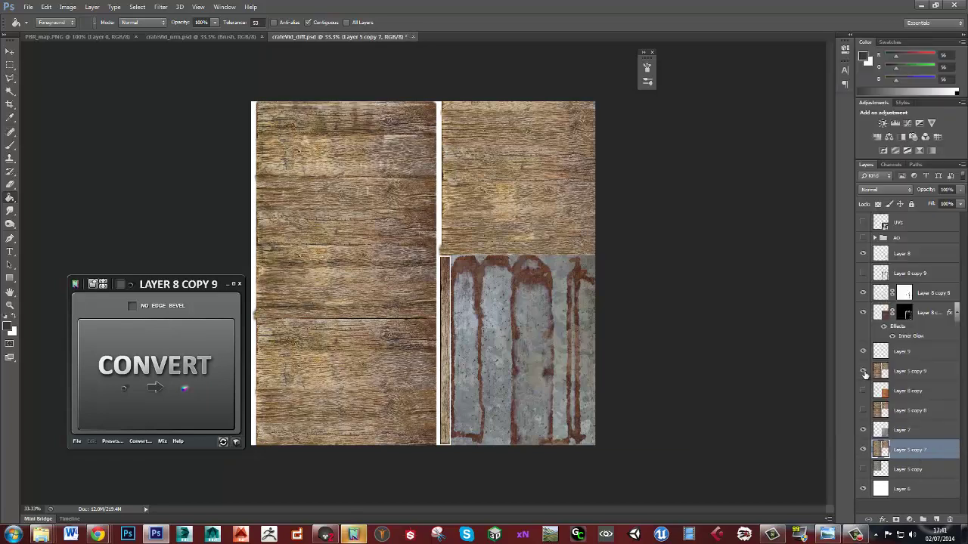
key("ctrl+s")
left_click(862, 372)
left_click(863, 371)
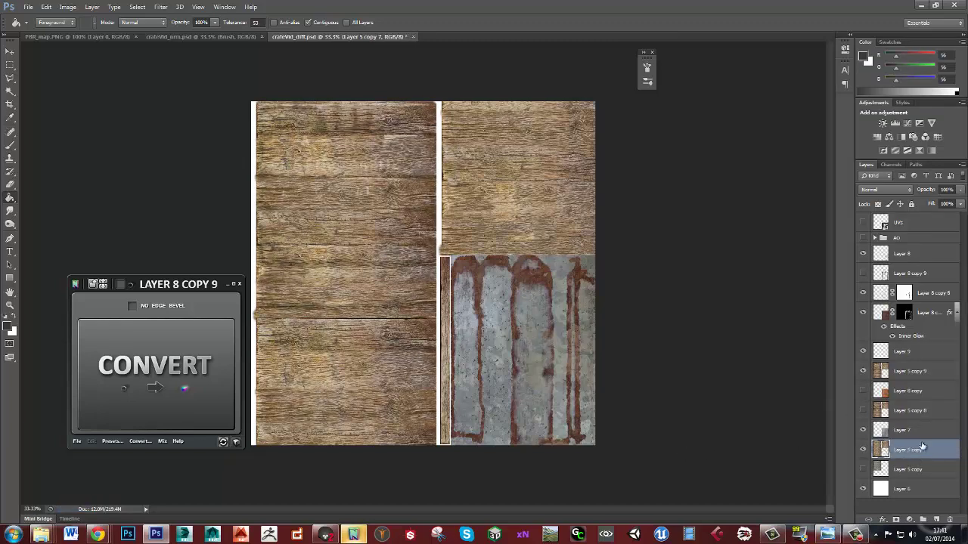
Step: Duplicate the wood layer Layer 5 copy 7 into the document crateVid_nrm.psd
right_click(932, 451)
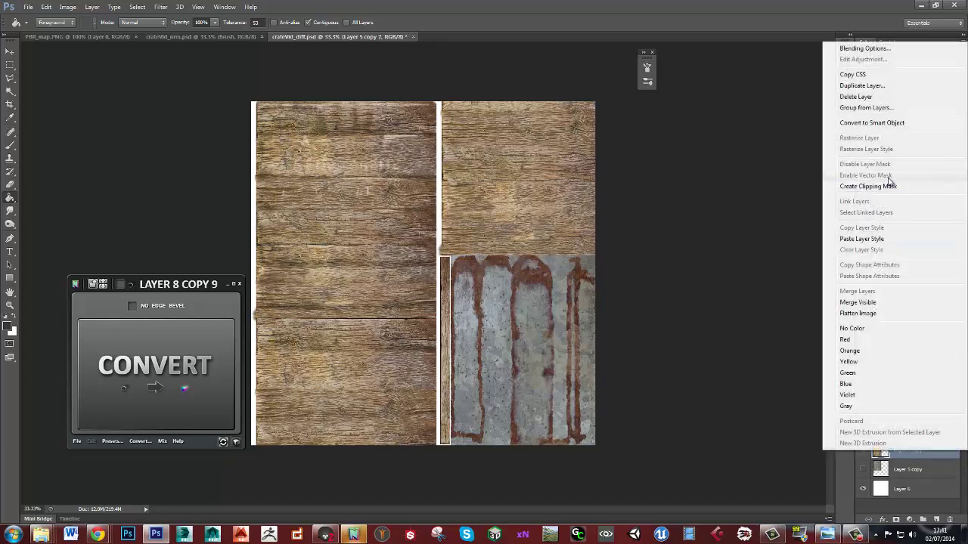
left_click(860, 86)
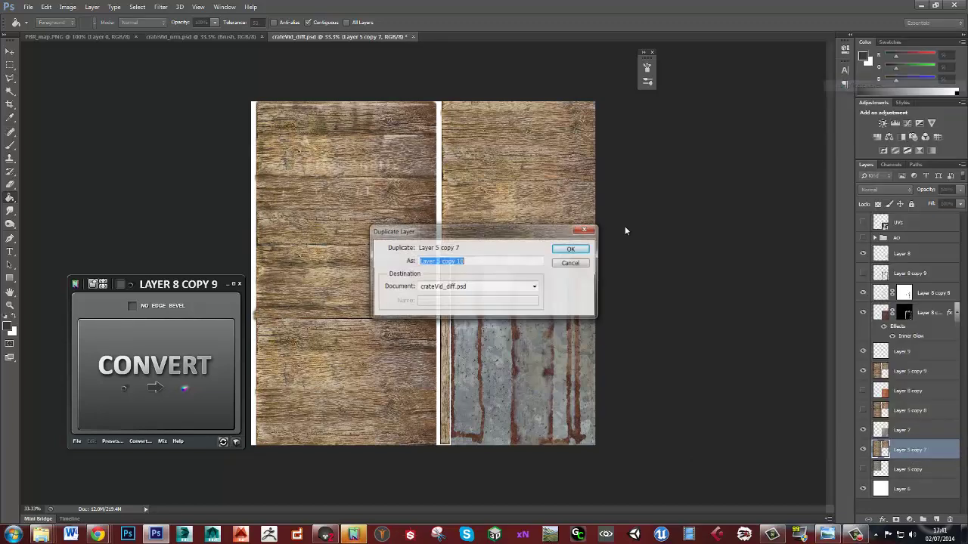
left_click(481, 288)
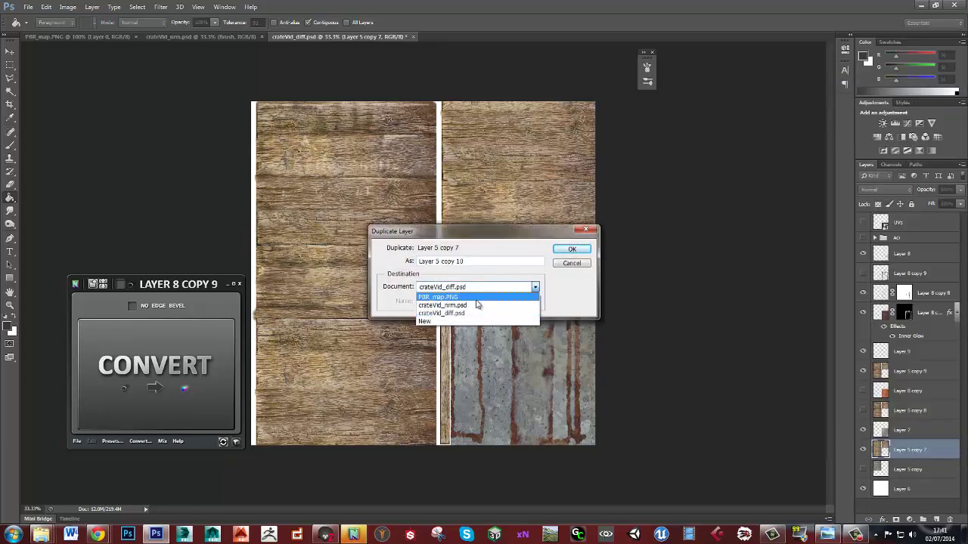
left_click(470, 306)
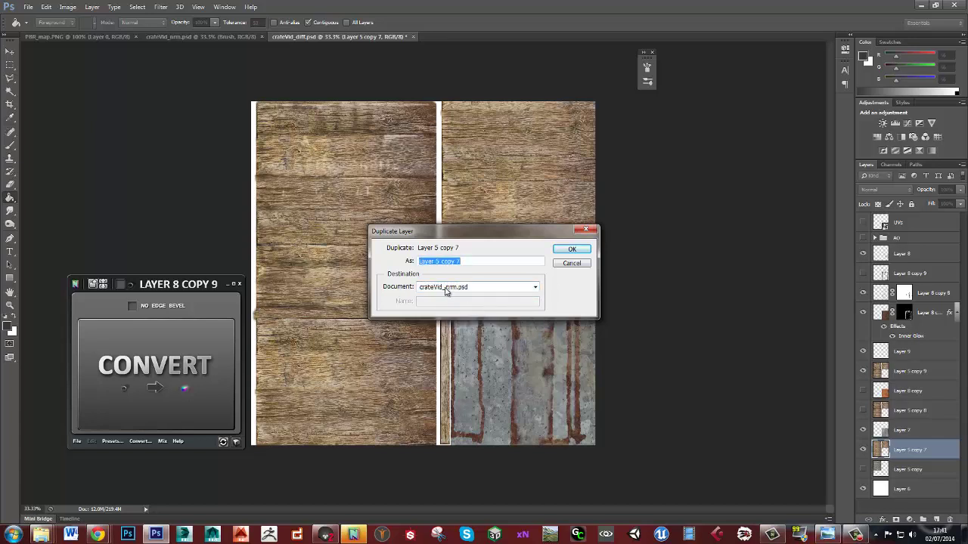
left_click(575, 251)
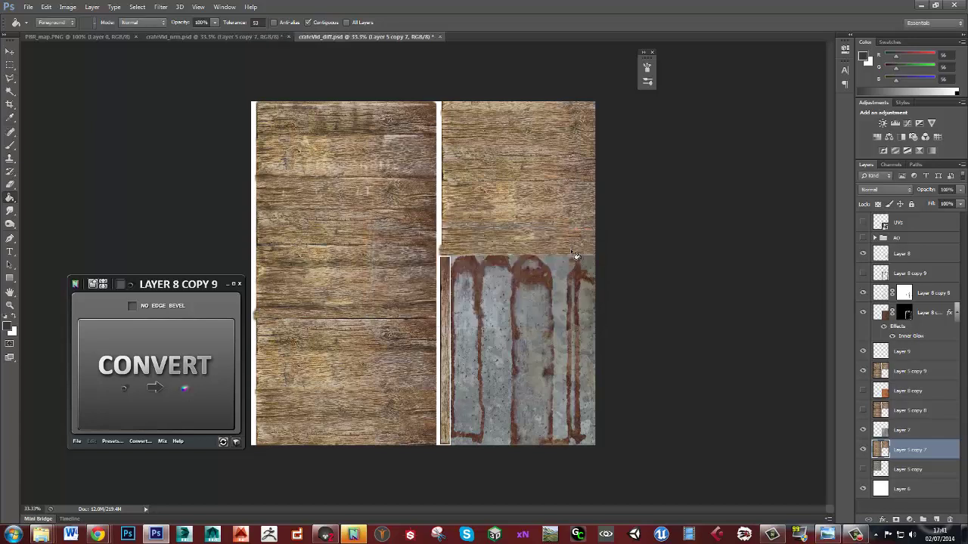
Step: In crateVid_nrm.psd, move Layer 5 copy 7 above the Photograph, text and edge groups inside the NORMAL group
left_click(208, 36)
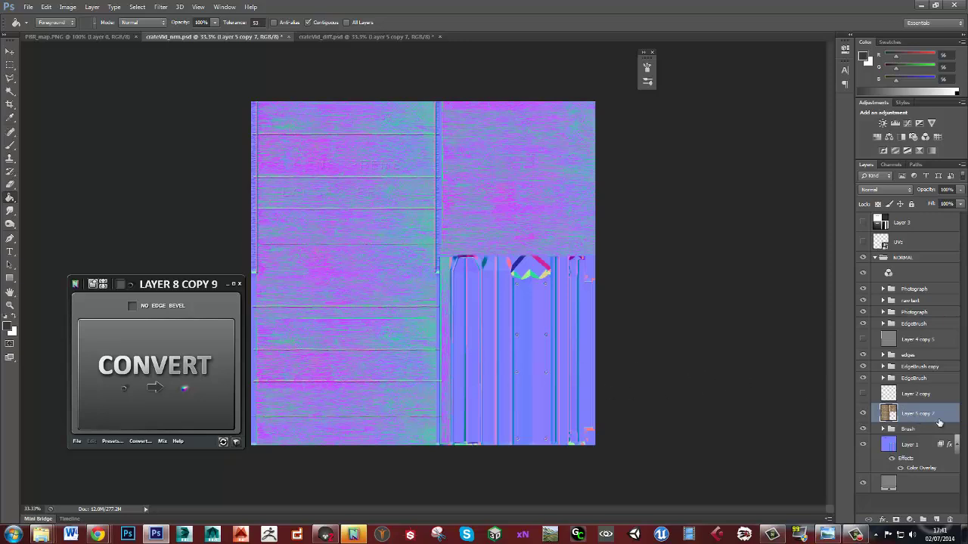
left_click_drag(928, 417, 932, 286)
Step: Increase the wood layer's contrast with Levels, using input black 32 and white 217 with brightened midtones
scroll(380, 268, "up", 1)
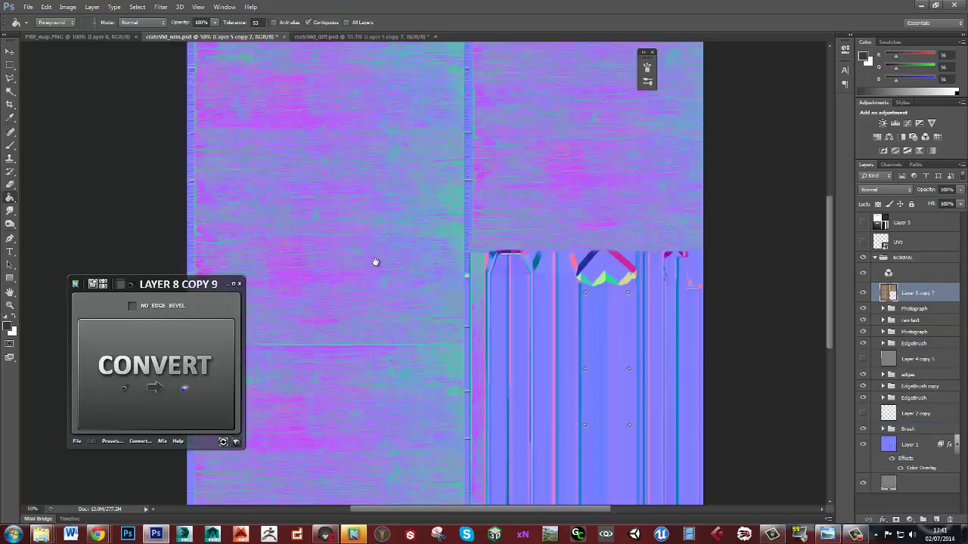
left_click_drag(380, 267, 515, 375)
scroll(507, 351, "up", 1)
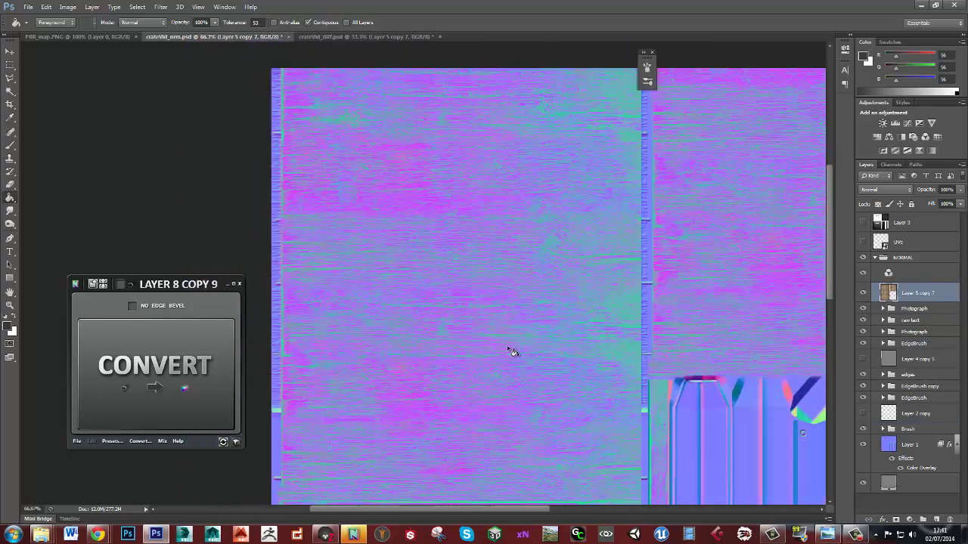
key("ctrl+l")
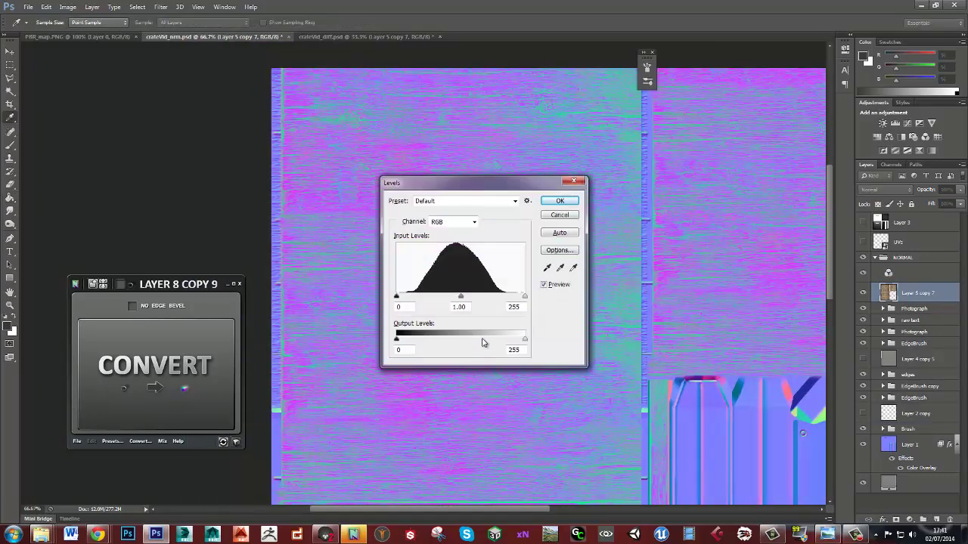
left_click_drag(507, 186, 452, 294)
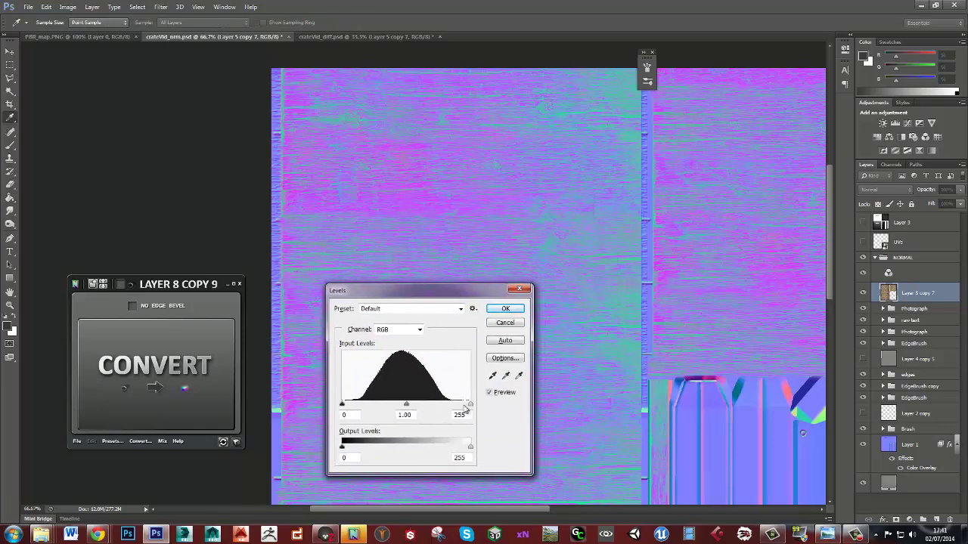
left_click_drag(471, 404, 453, 406)
left_click_drag(342, 405, 391, 408)
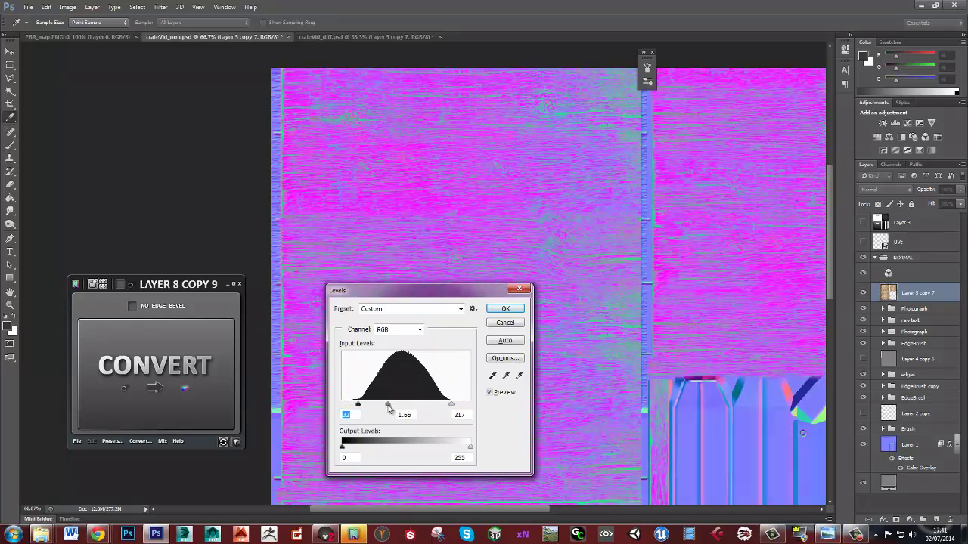
left_click_drag(391, 408, 391, 408)
left_click(505, 310)
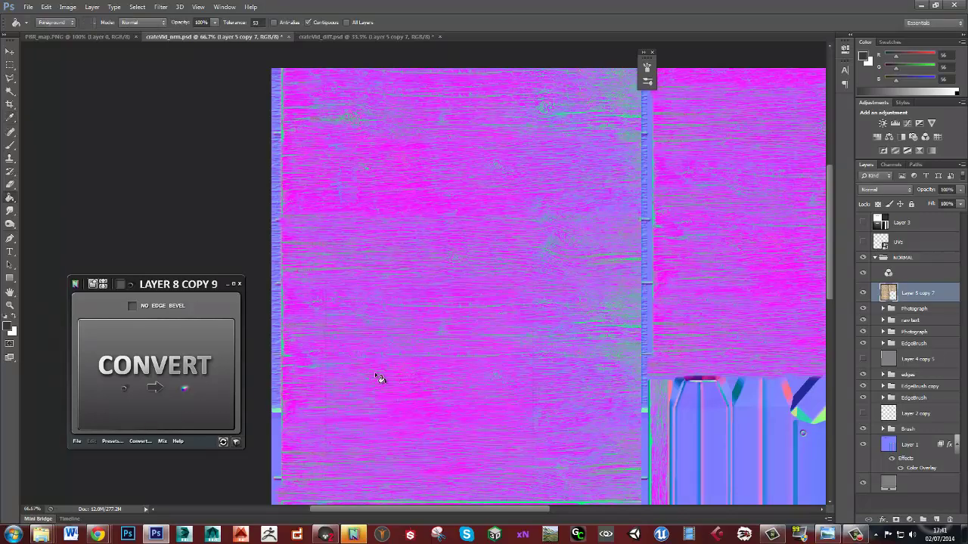
Step: Convert the wood layer into normal map detail and set its blend mode to Overlay
left_click(172, 408)
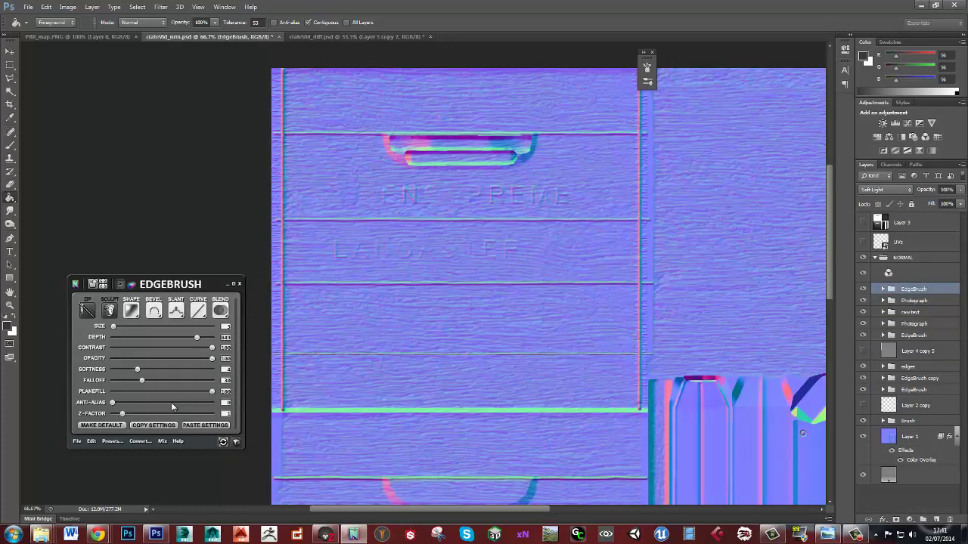
left_click(227, 313)
left_click(249, 341)
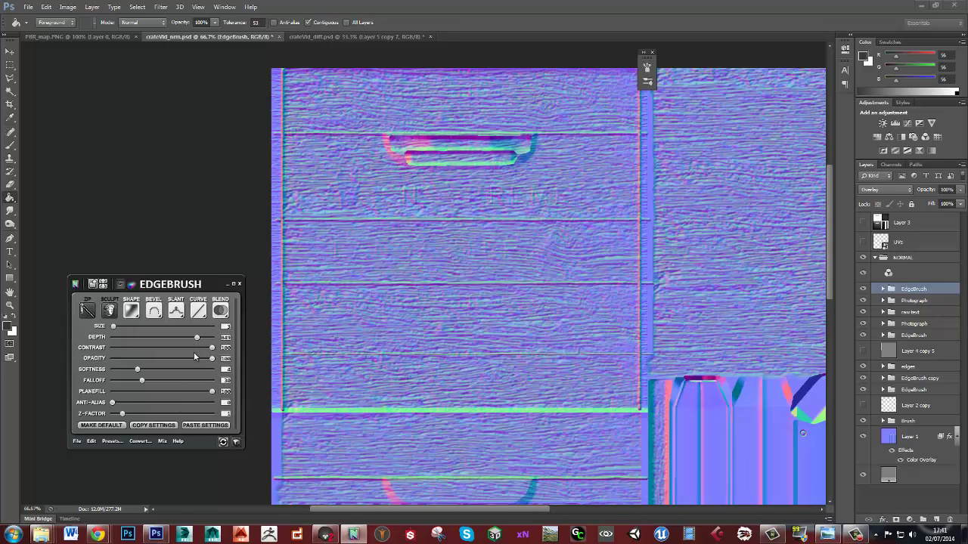
Step: Sharpen the wood grain normals by lowering falloff to 11, reducing softness and slightly raising depth, and save the normal map
left_click_drag(141, 382, 125, 387)
mouse_move(138, 370)
left_mouse_down()
mouse_move(103, 377)
mouse_move(126, 372)
left_mouse_up()
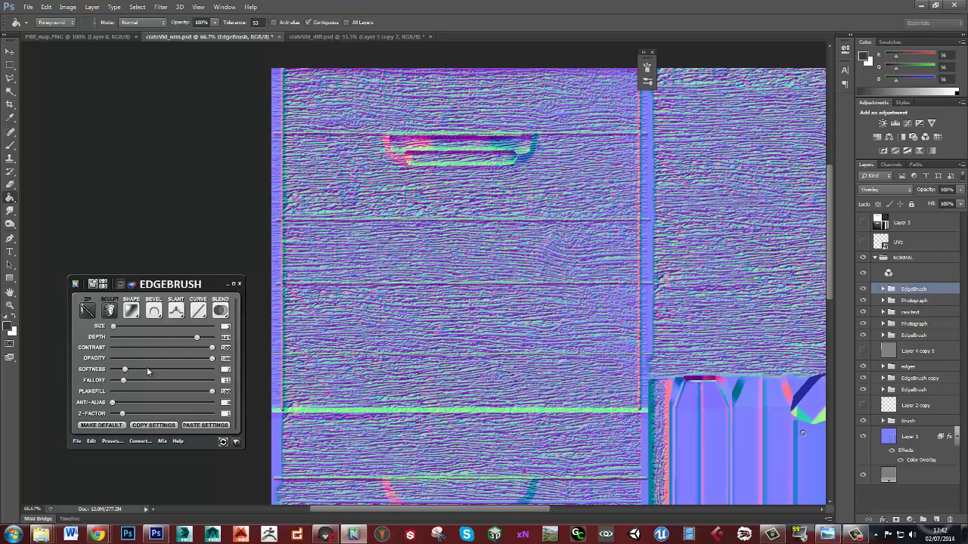
left_click_drag(198, 341, 135, 343)
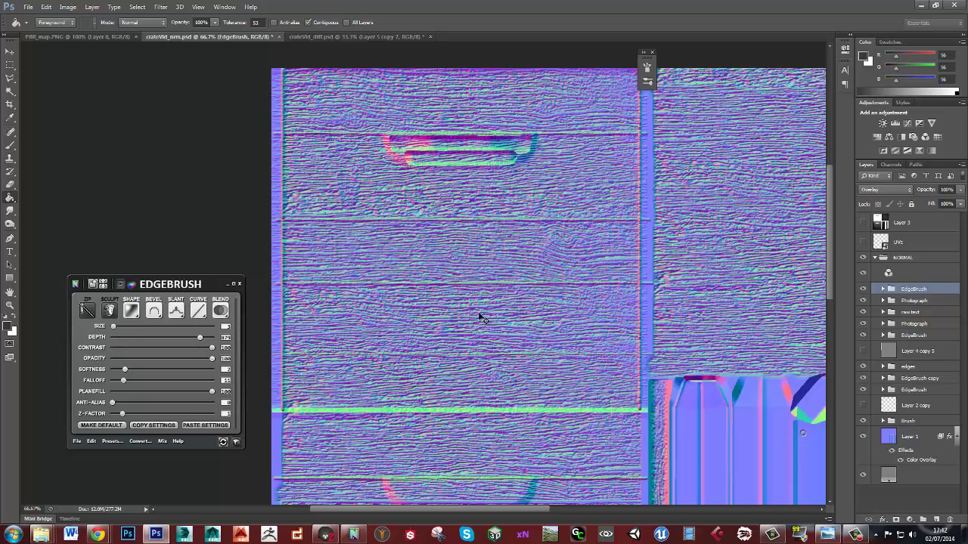
key("ctrl+s")
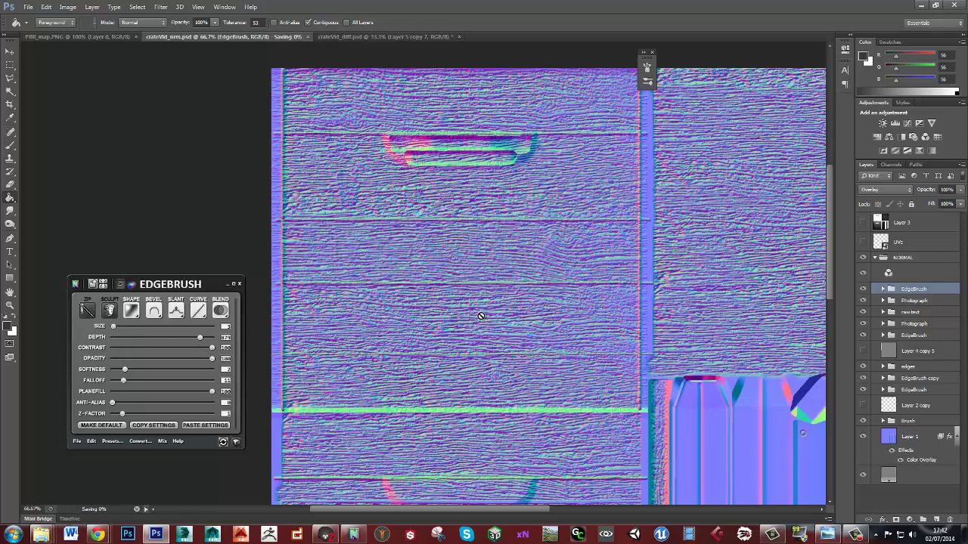
Step: Switch to Marmoset Toolbag and examine the wood grain relief on the crate's sides up close
left_click(325, 534)
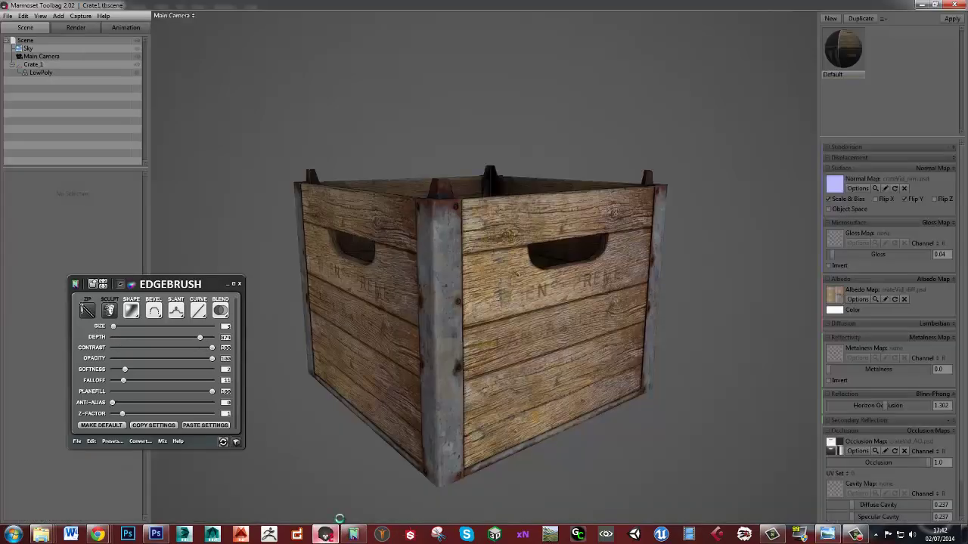
left_click_drag(536, 309, 476, 237)
scroll(505, 278, "up", 10)
scroll(456, 278, "down", 10)
scroll(477, 237, "up", 5)
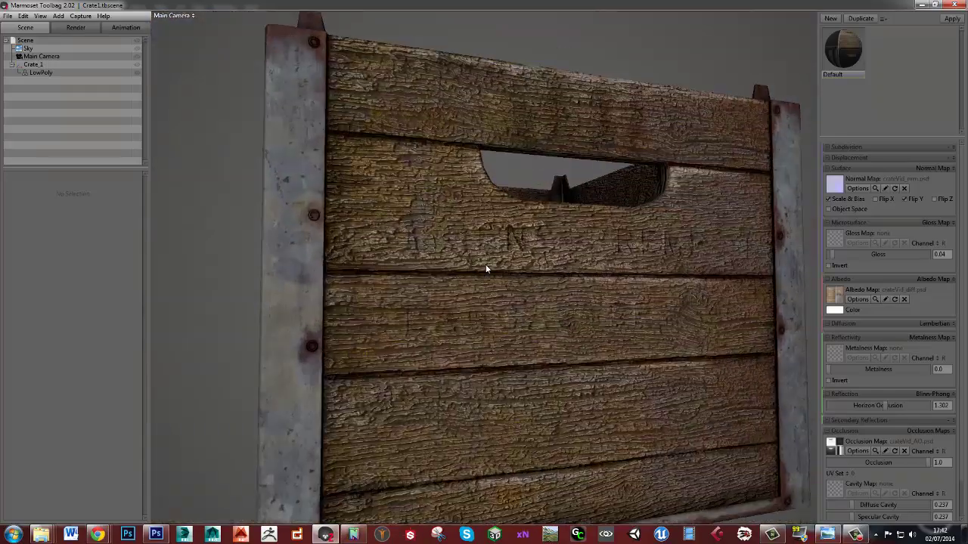
Step: Return to Photoshop and reduce the wood grain's normal depth to about 190
key("alt+Tab")
left_click_drag(200, 337, 130, 339)
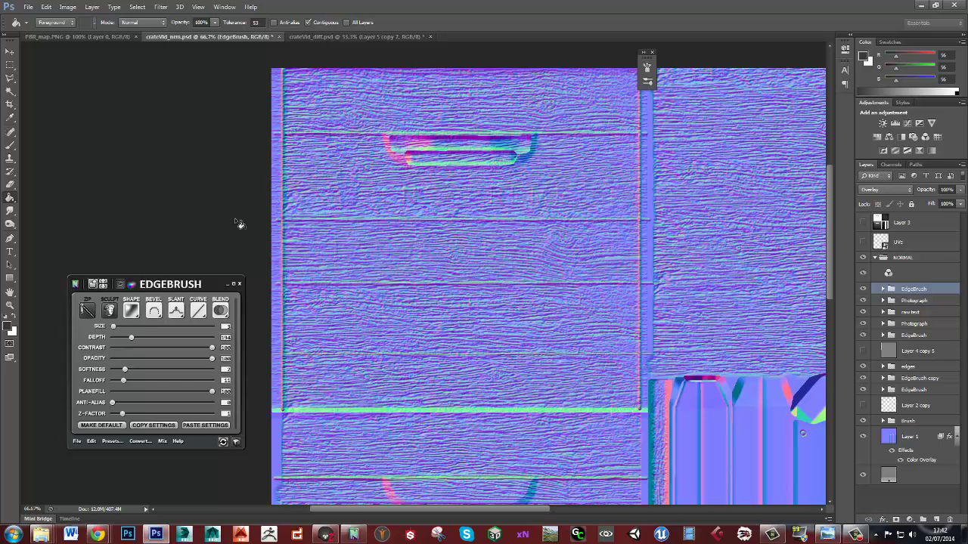
left_click_drag(175, 288, 197, 283)
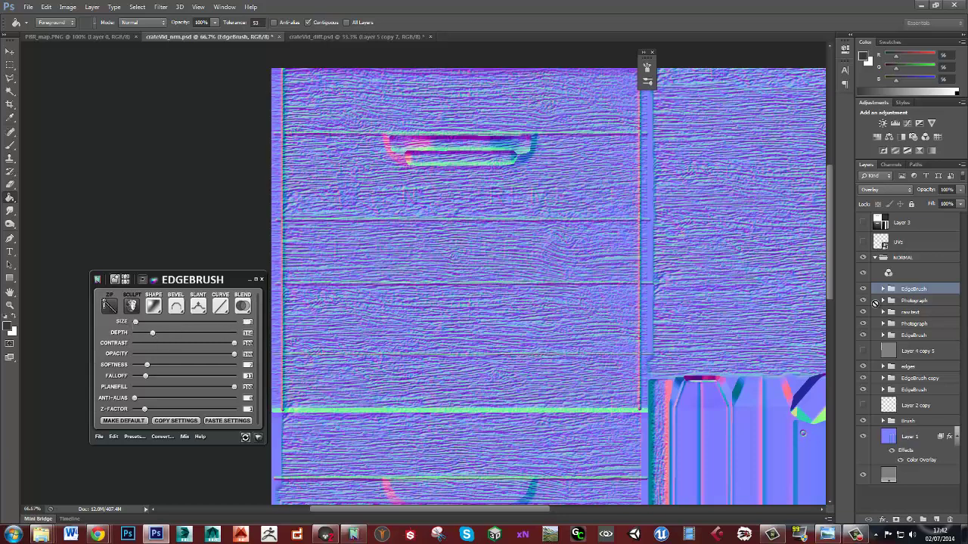
Step: Reduce the wood grain's normal depth further, to about 39, and save the normal map
left_click(915, 311)
left_click(913, 289)
left_click_drag(152, 333, 137, 333)
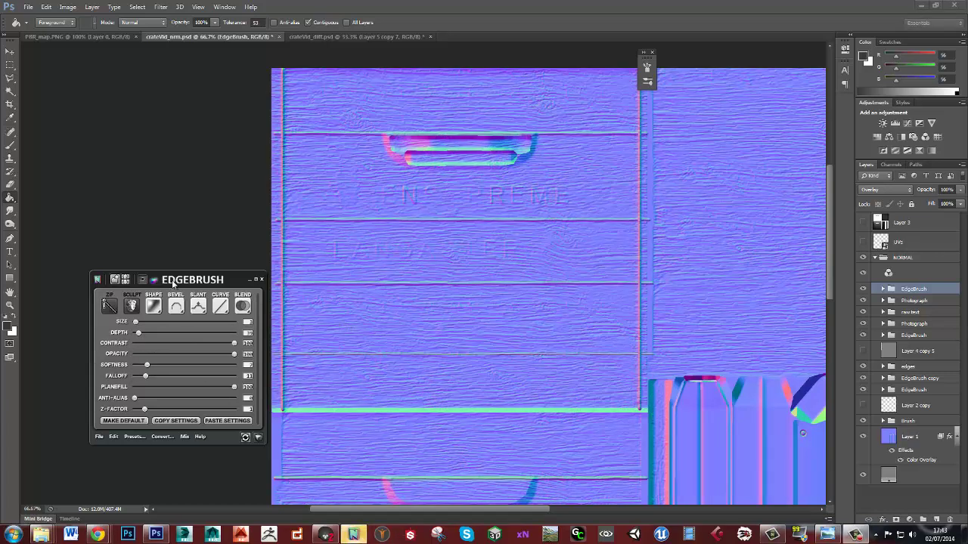
left_click_drag(179, 279, 179, 267)
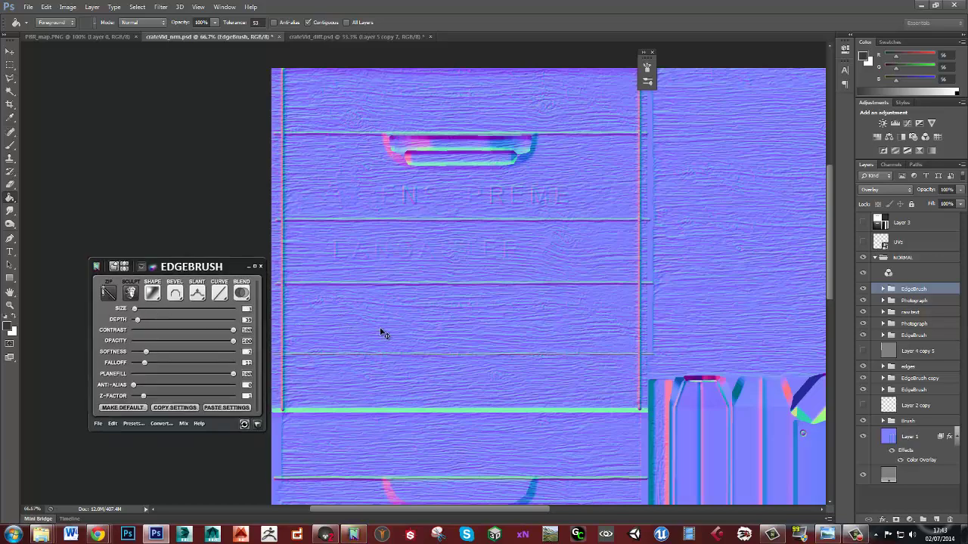
key("ctrl+s")
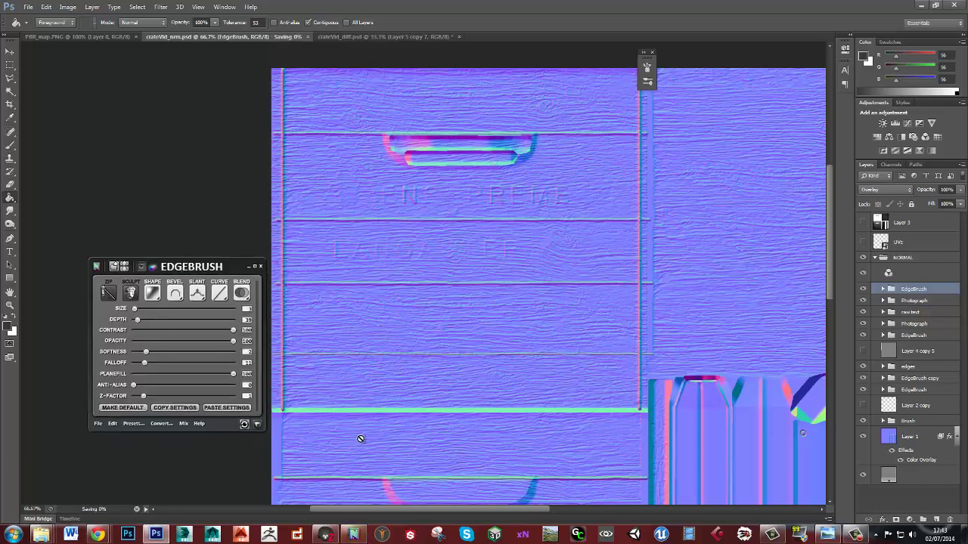
Step: Switch to Marmoset Toolbag and examine the softened wood grain up close and across the whole crate
left_click(326, 536)
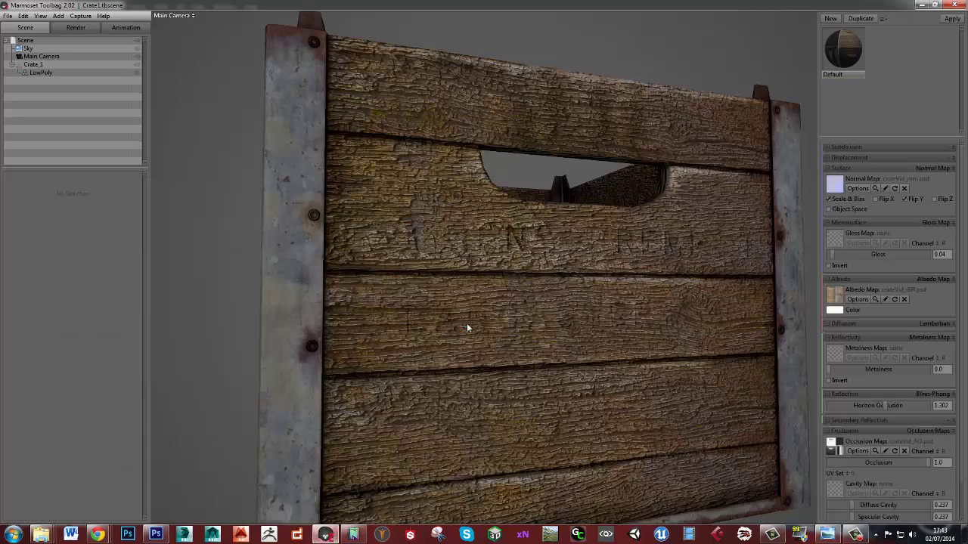
left_click_drag(477, 321, 463, 236)
scroll(463, 237, "up", 10)
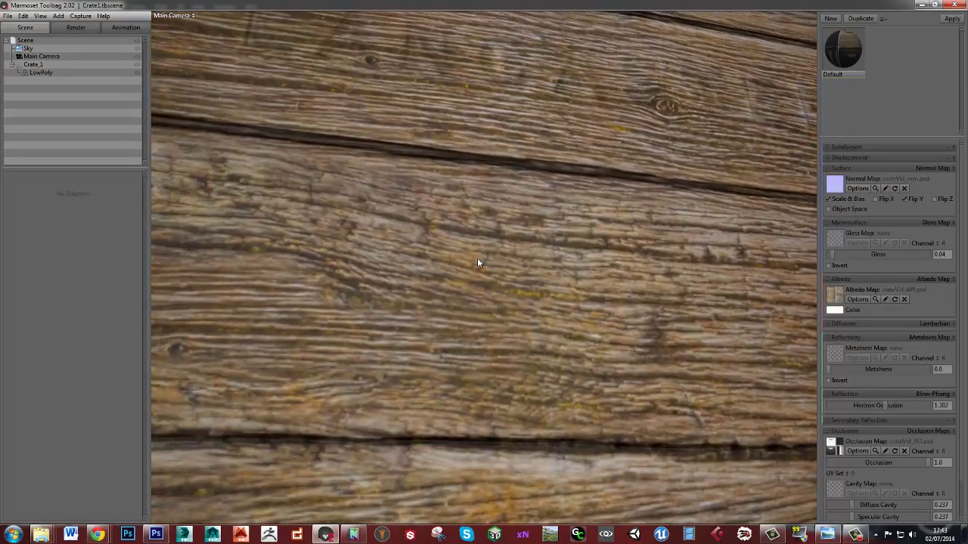
left_click_drag(477, 261, 490, 306)
mouse_move(475, 304)
left_mouse_down()
mouse_move(454, 266)
mouse_move(468, 258)
mouse_move(507, 272)
mouse_move(491, 295)
mouse_move(517, 311)
mouse_move(474, 294)
mouse_move(513, 289)
mouse_move(473, 290)
mouse_move(492, 303)
left_mouse_up()
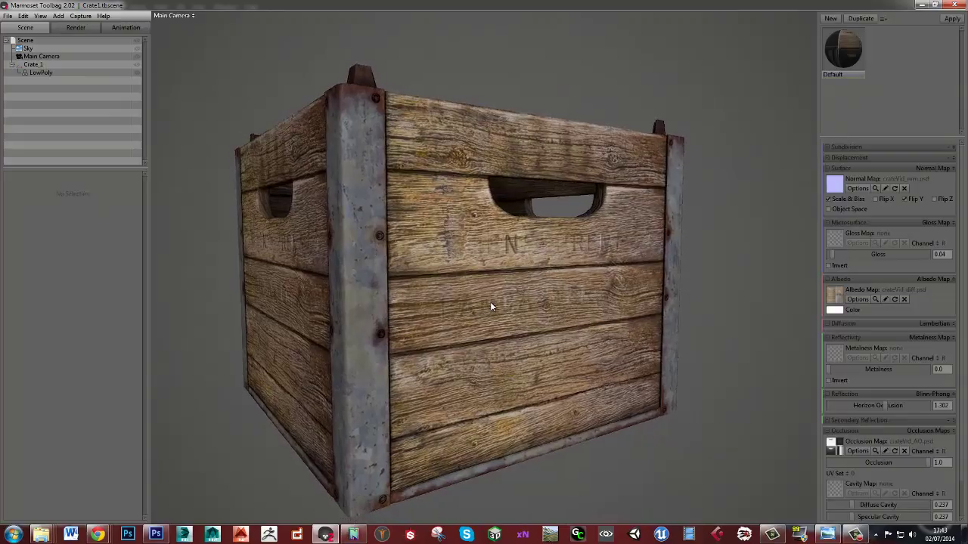
Step: In Photoshop's crateVid_diff.psd, add a new blank layer beneath the two masked rust layers and select it together with them
key("alt+Tab")
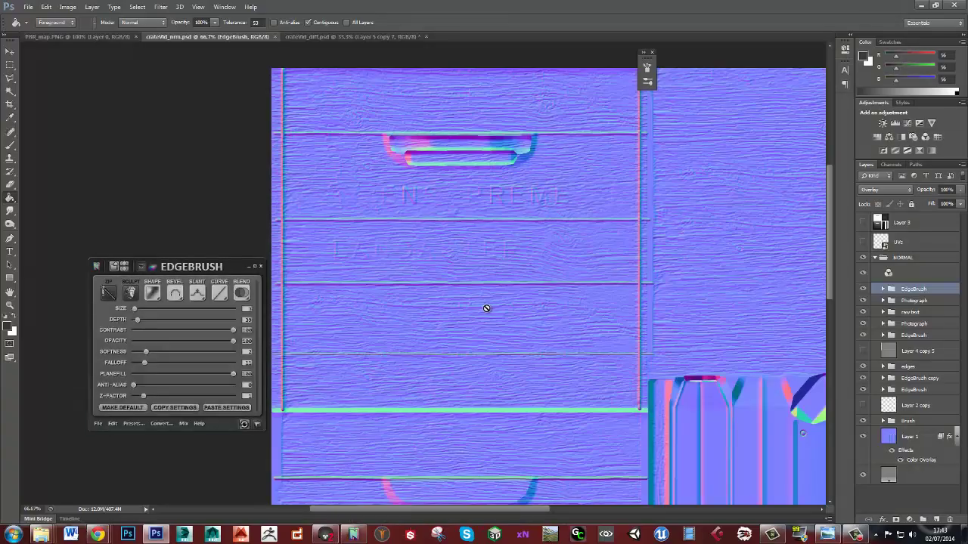
left_click(337, 37)
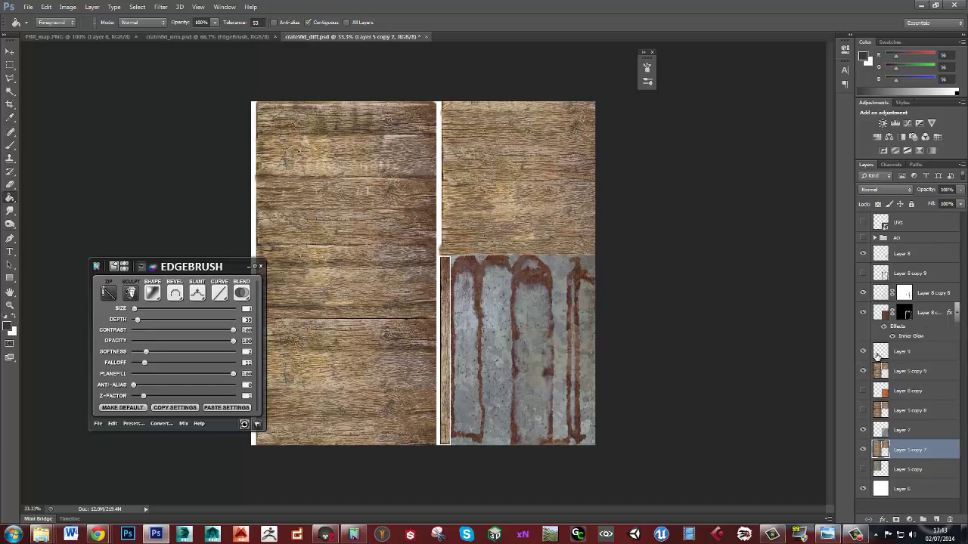
left_click(925, 316)
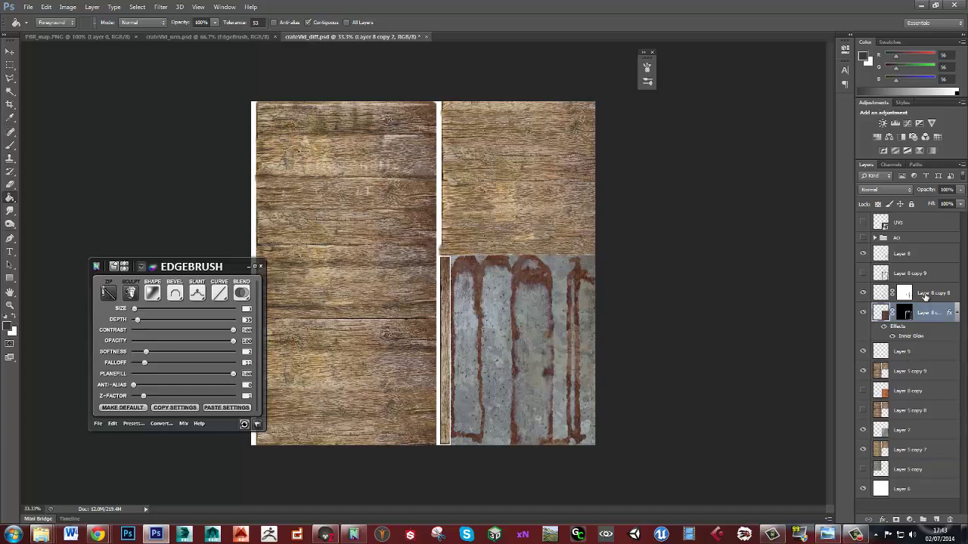
left_click(924, 295, "ctrl")
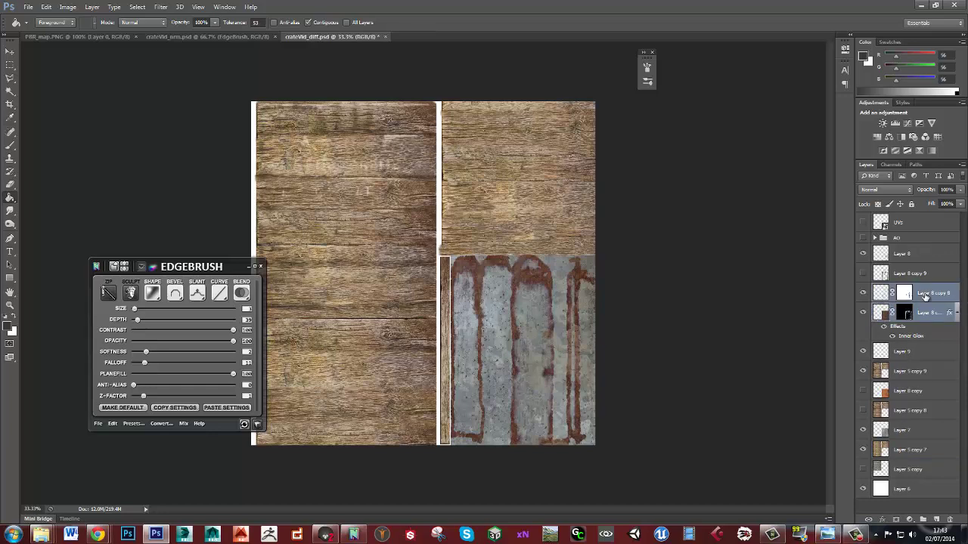
left_click(937, 521)
left_click_drag(928, 297, 922, 355)
left_click(924, 294, "shift")
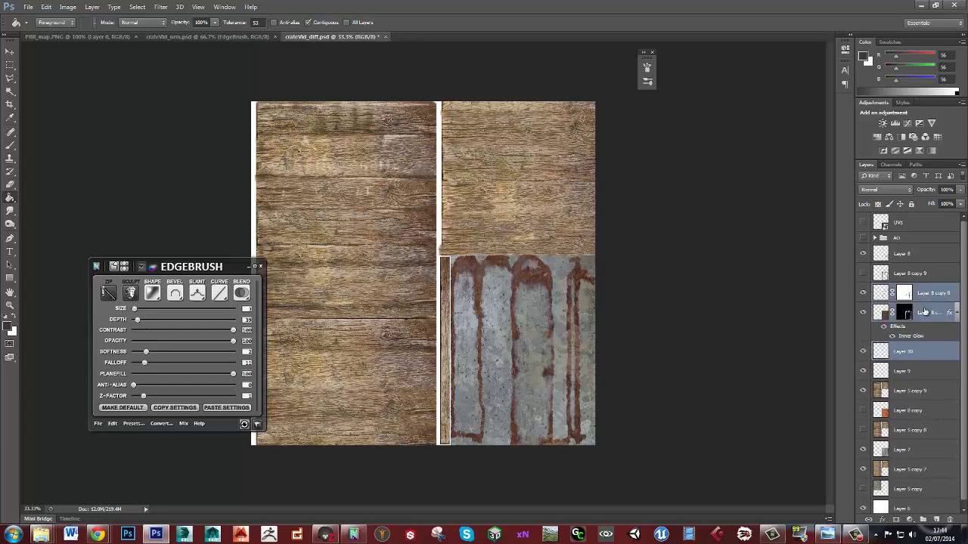
right_click(927, 316)
left_click(855, 366)
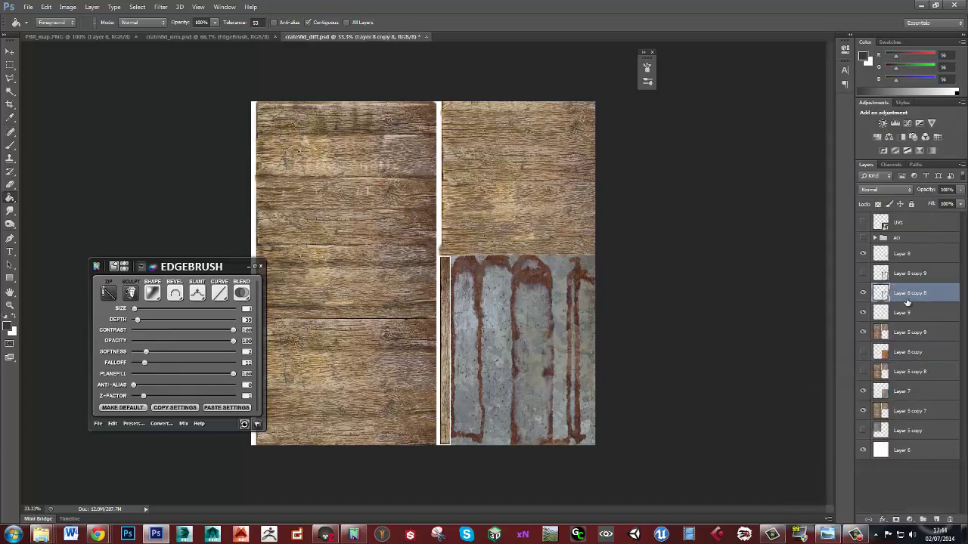
key("ctrl+z")
Step: Duplicate the selected rust layers together with the blank layer and merge the copies into one layer
key("ctrl+j")
right_click(921, 317)
left_click(779, 365)
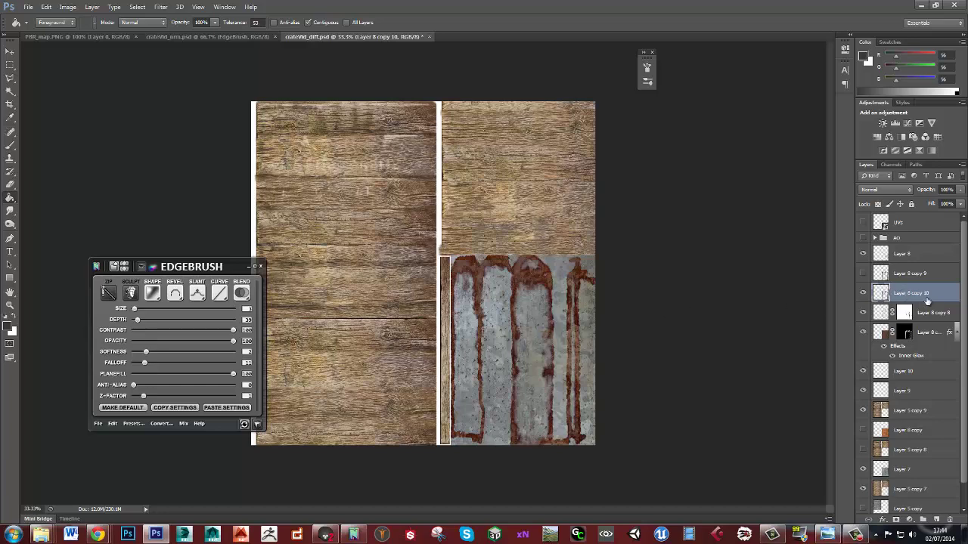
Step: Duplicate the merged rust layer into the crateVid_nrm.psd document
right_click(921, 302)
left_click(841, 161)
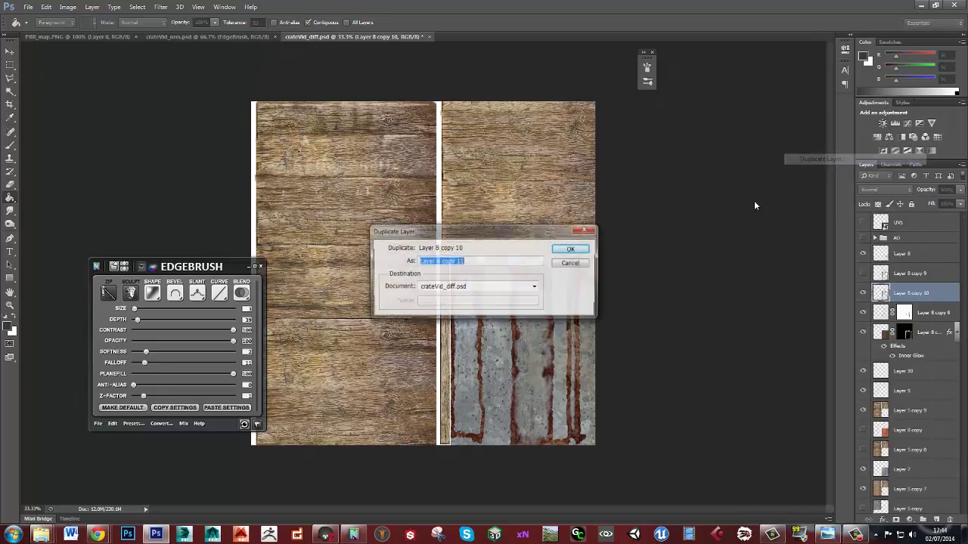
left_click(492, 288)
left_click(477, 305)
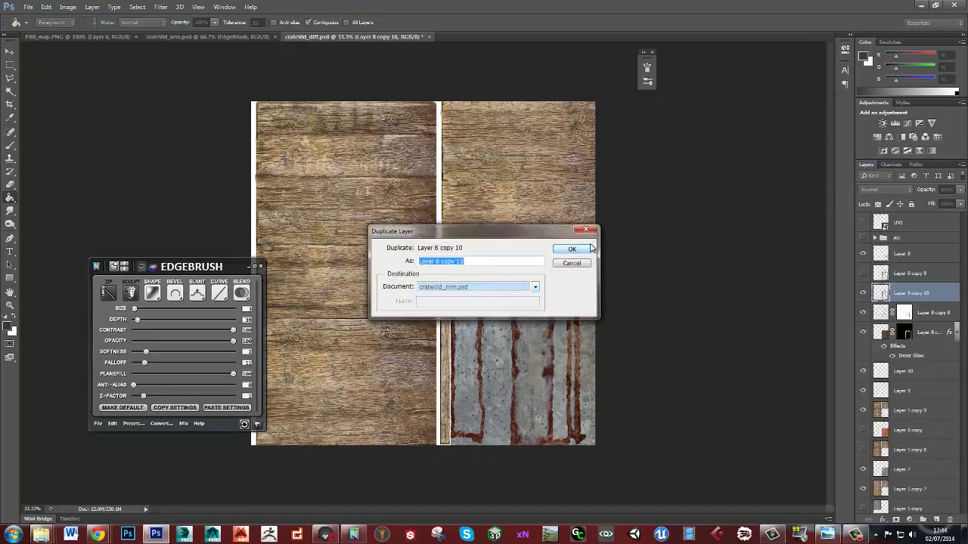
left_click(573, 250)
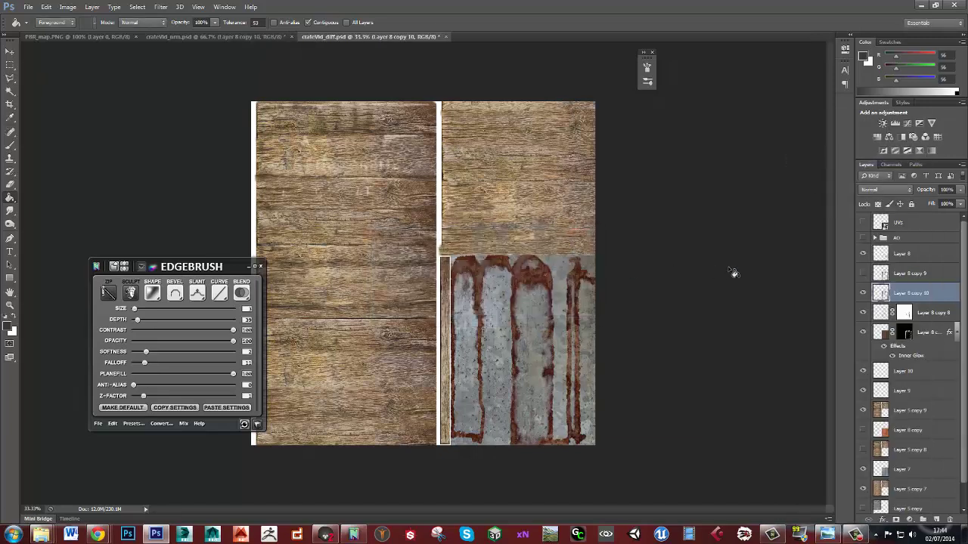
Step: Hide the merged rust layer in the diffuse texture, select the whole canvas and save the file
left_click(863, 293)
key("ctrl+a")
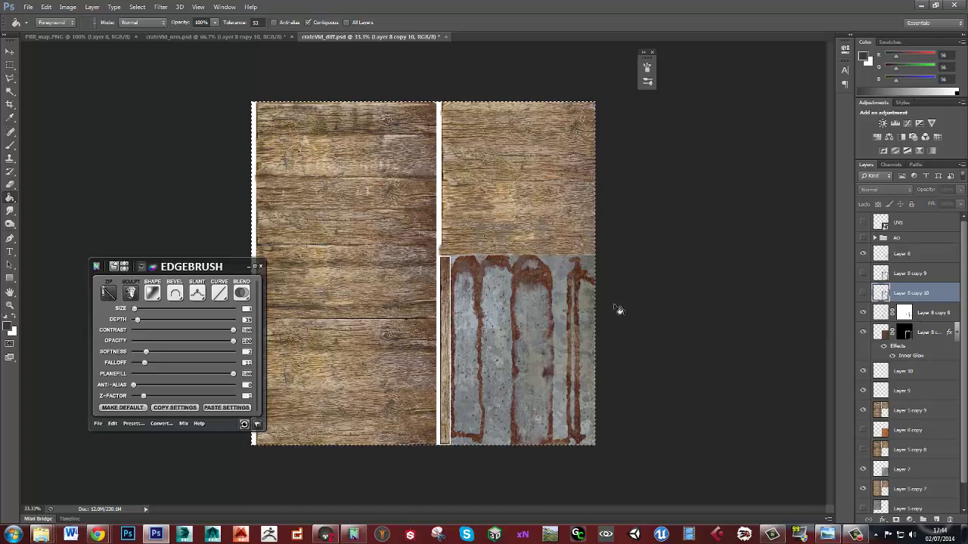
key("ctrl+s")
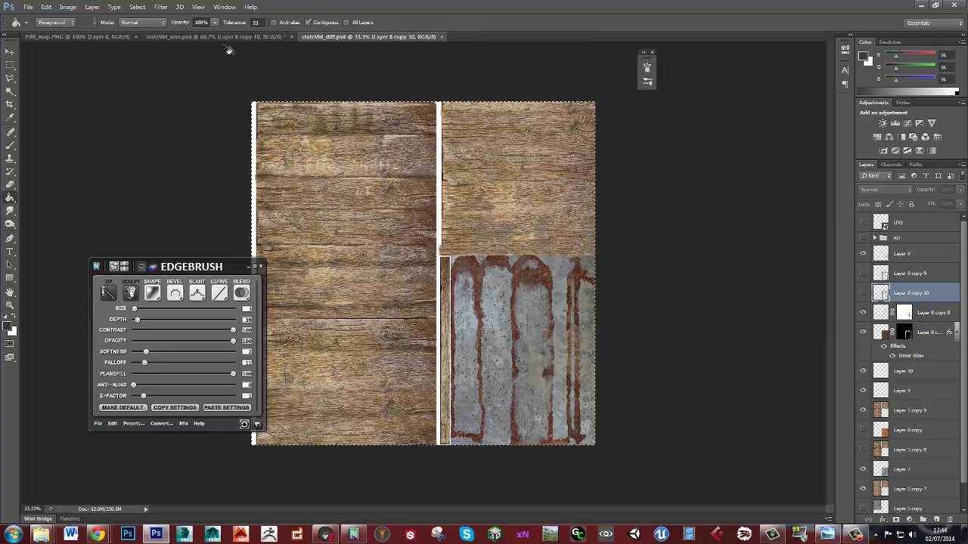
Step: In crateVid_nrm.psd, convert the copied rust layer into normal map detail and blend it as Soft Light
left_click(235, 36)
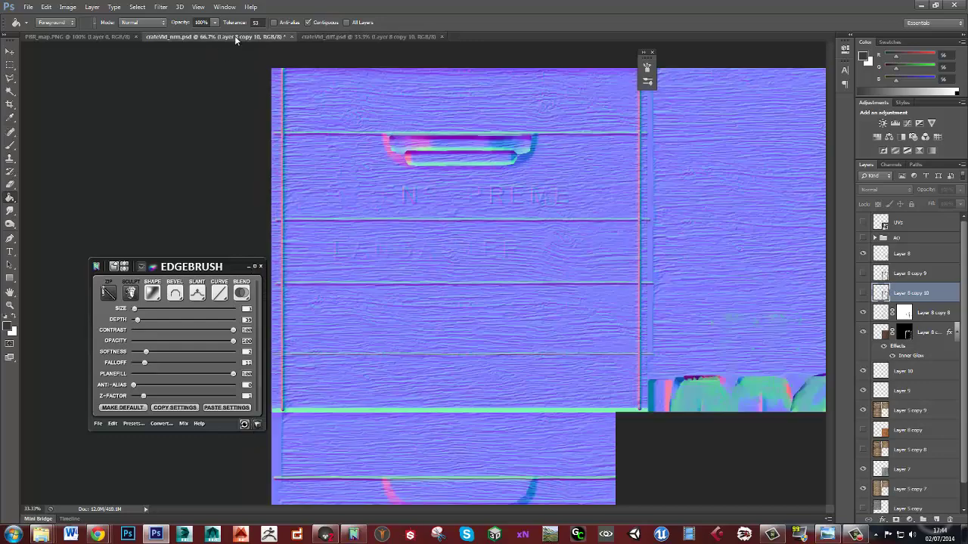
left_click_drag(717, 402, 446, 118)
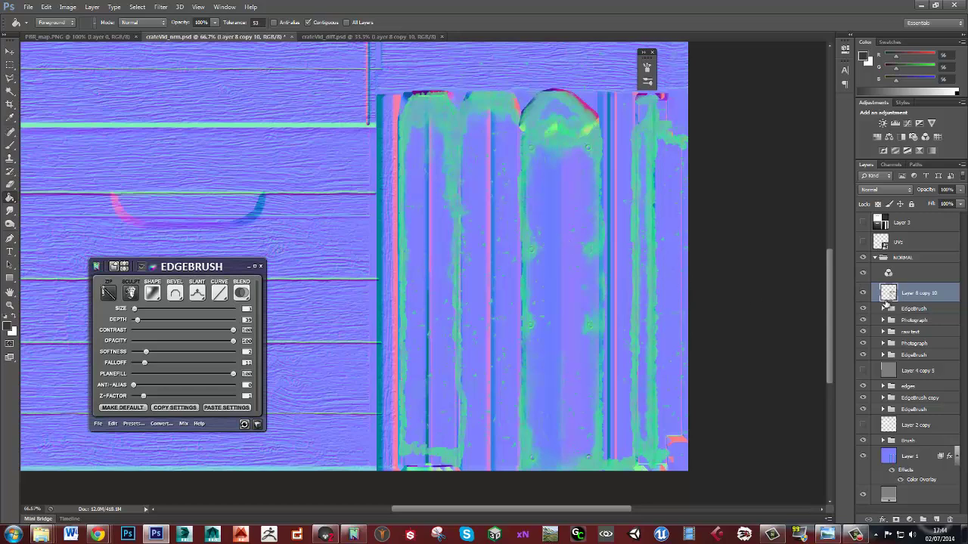
mouse_move(202, 367)
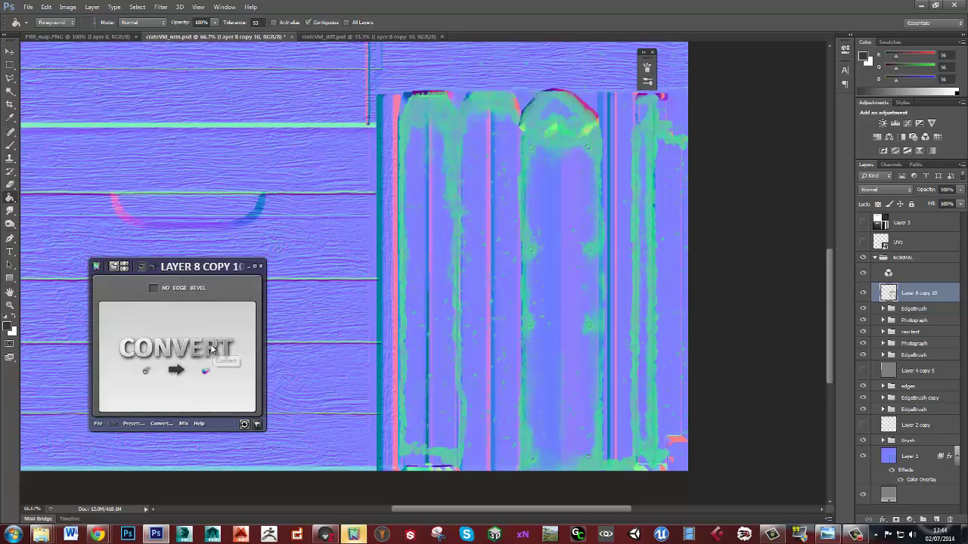
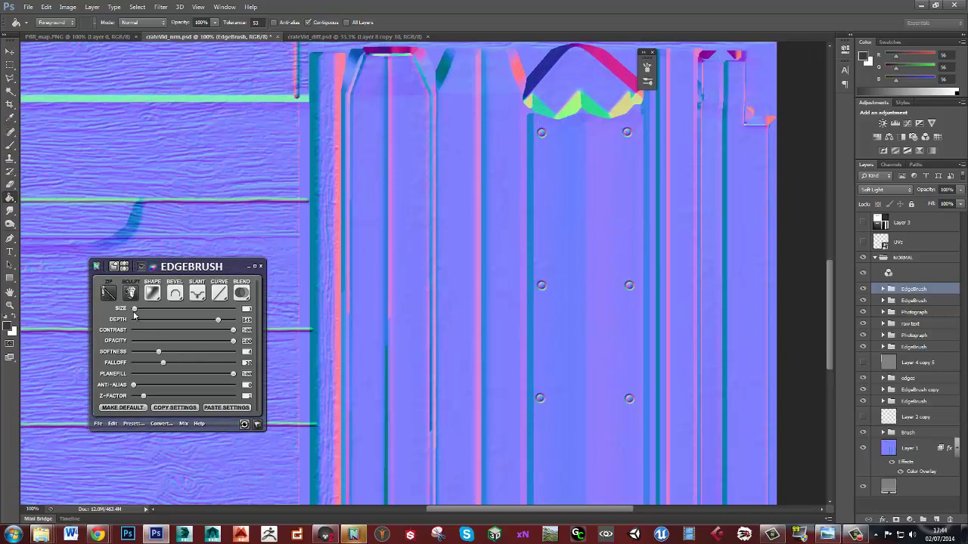
Step: Sharpen the rust's normal detail by minimising its size and lowering softness and falloff, and save the normal map
left_click(134, 310)
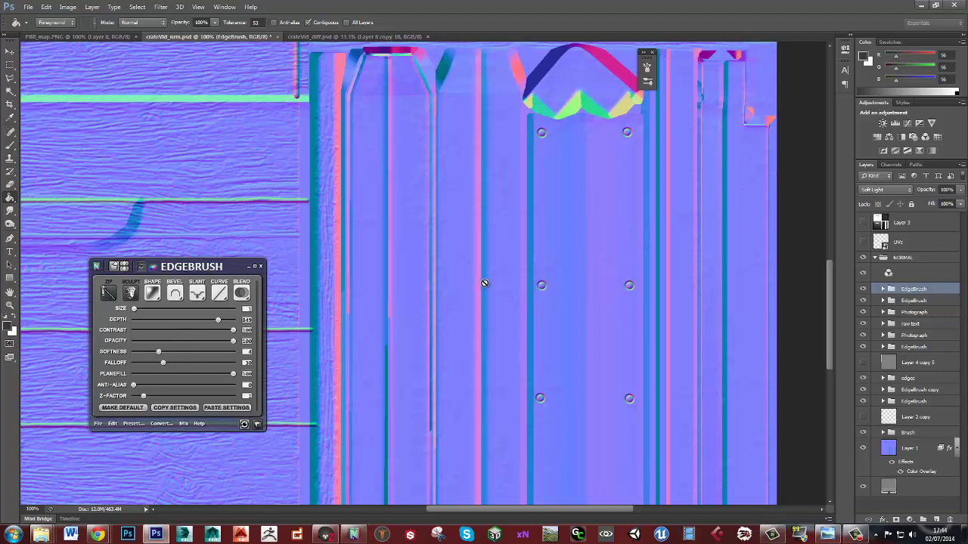
left_click_drag(490, 318, 469, 277)
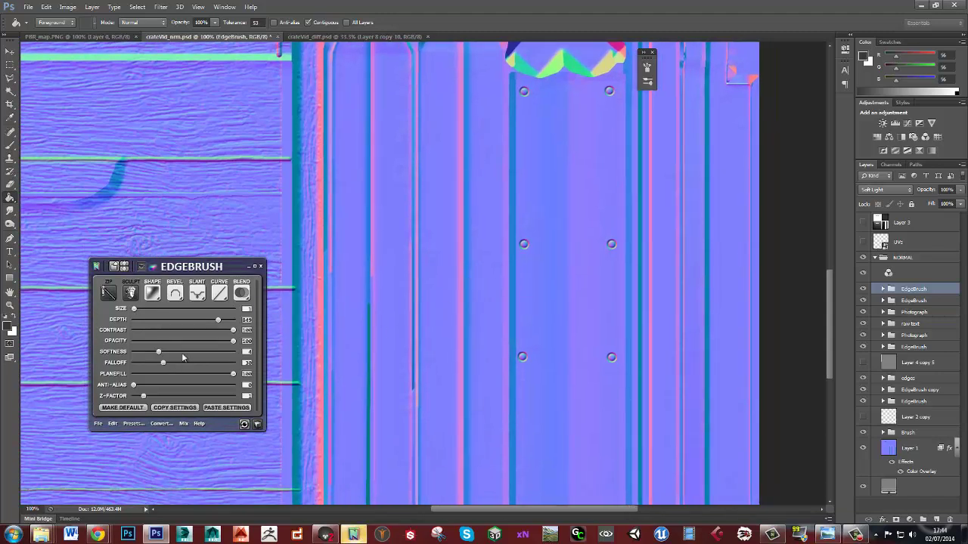
mouse_move(163, 365)
left_mouse_down()
mouse_move(140, 365)
mouse_move(148, 356)
left_mouse_up()
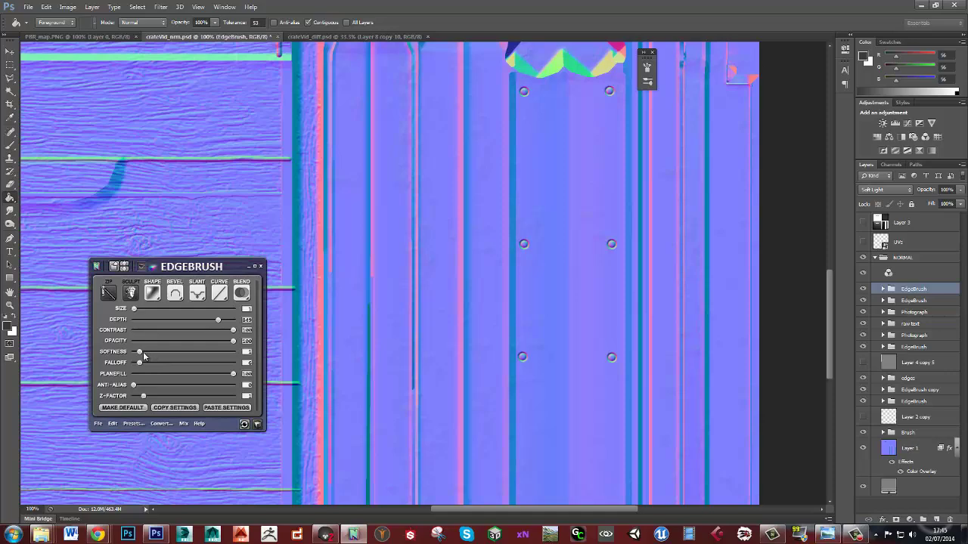
left_click_drag(525, 246, 501, 352)
left_click_drag(441, 335, 506, 331)
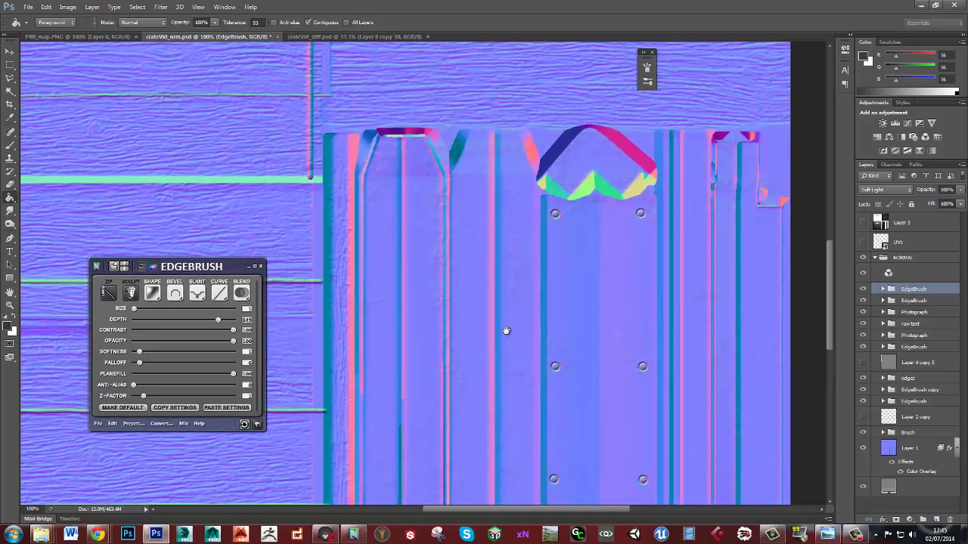
key("ctrl+s")
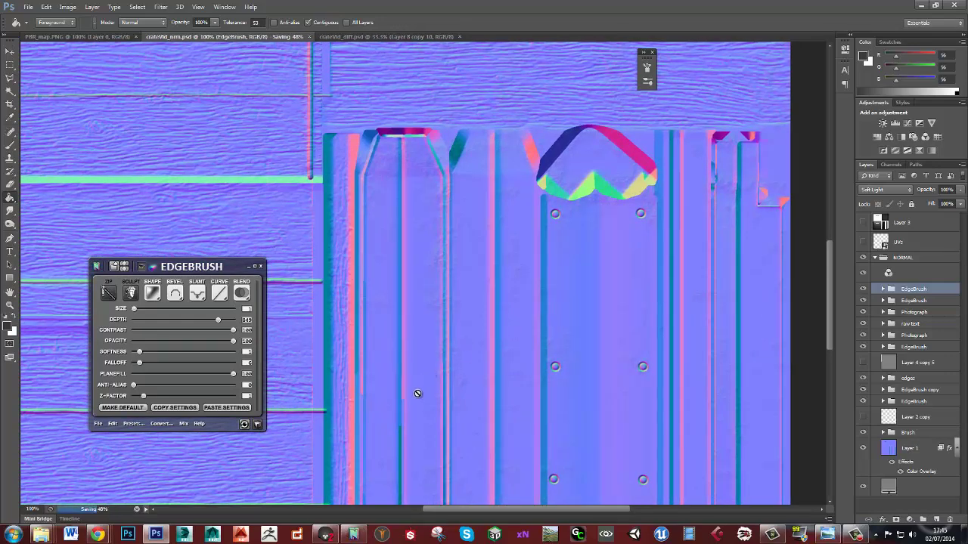
Step: Switch to Marmoset Toolbag and remove the albedo map from the crate's Default material
left_click(331, 537)
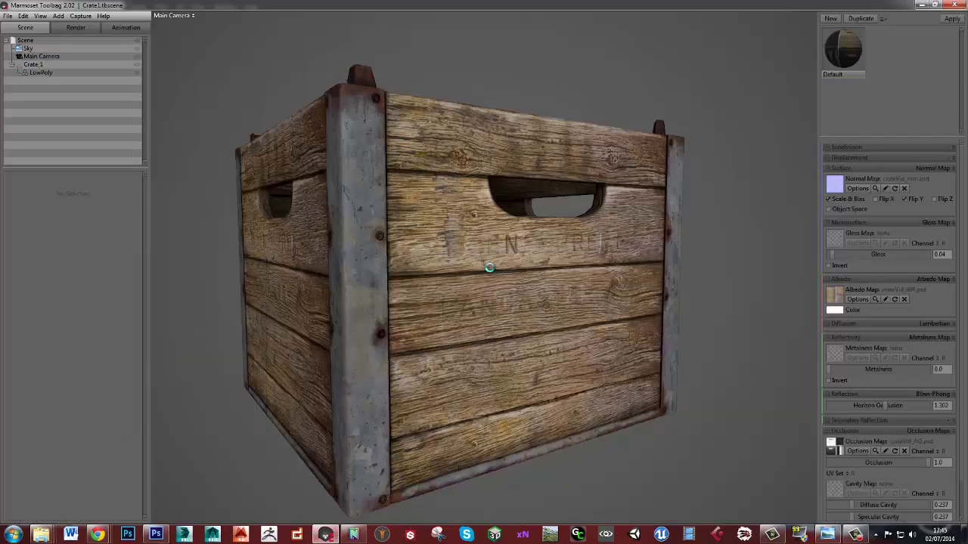
mouse_move(490, 272)
left_mouse_down()
mouse_move(431, 255)
mouse_move(491, 261)
left_mouse_up()
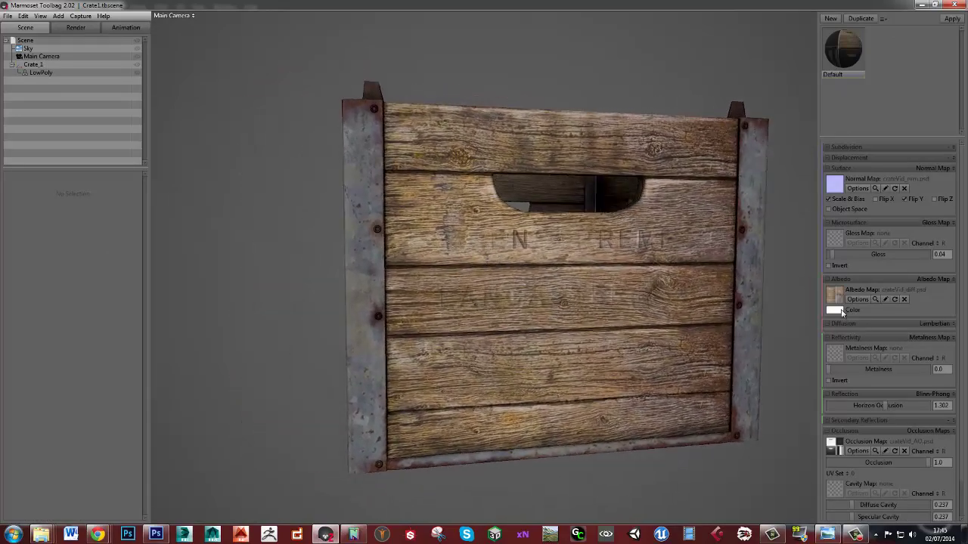
left_click(905, 300)
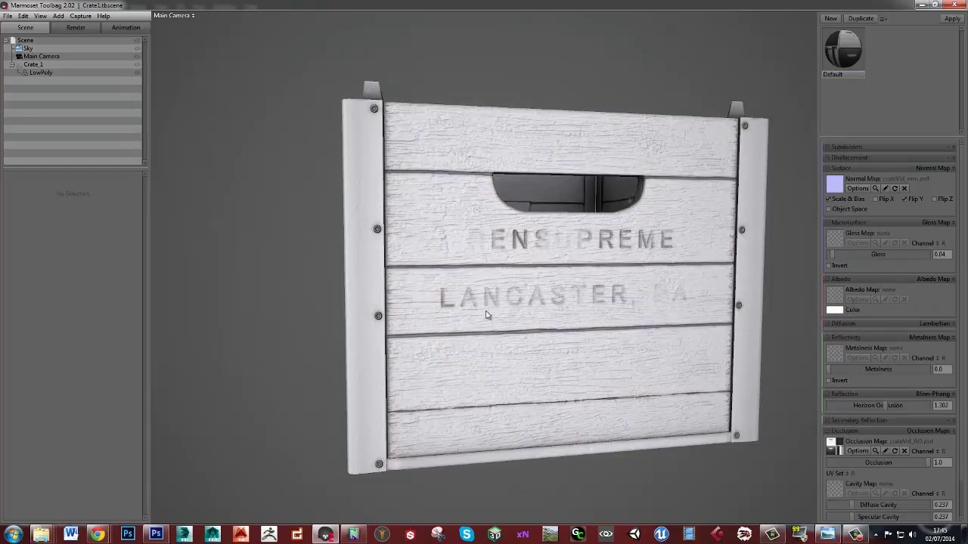
Step: Examine the normal map relief on the crate's metal corner strips and adjoining planks up close
left_click_drag(427, 261, 475, 186)
scroll(468, 210, "up", 3)
scroll(447, 178, "up", 3)
scroll(447, 179, "down", 3)
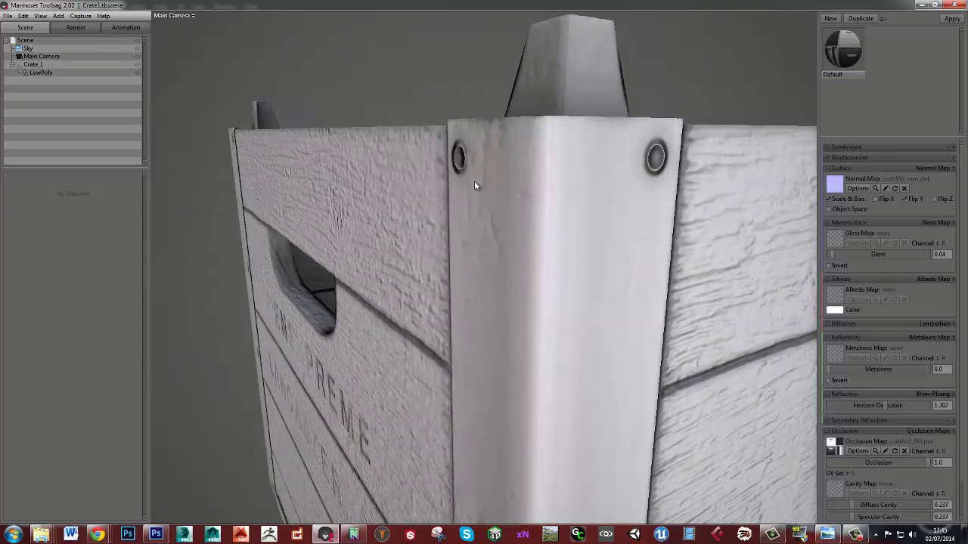
scroll(461, 144, "up", 2)
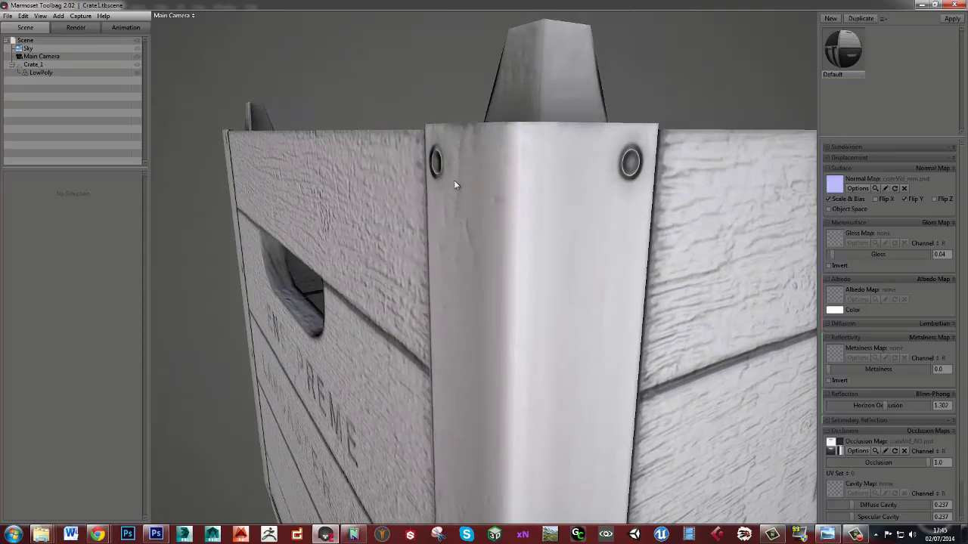
left_click_drag(490, 215, 453, 209)
left_click_drag(410, 264, 428, 222)
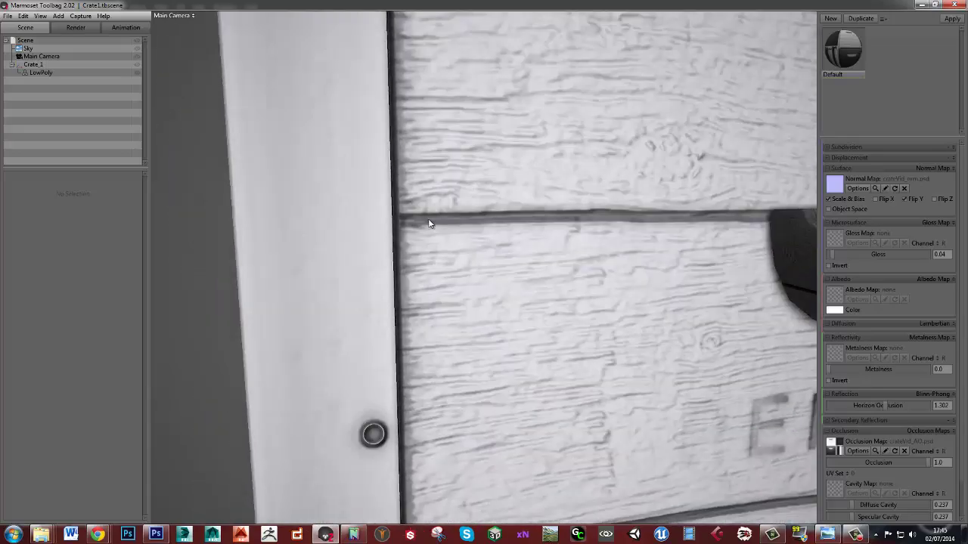
Step: Return to Photoshop and raise the rust detail's normal depth to its maximum of 999
key("alt+Tab")
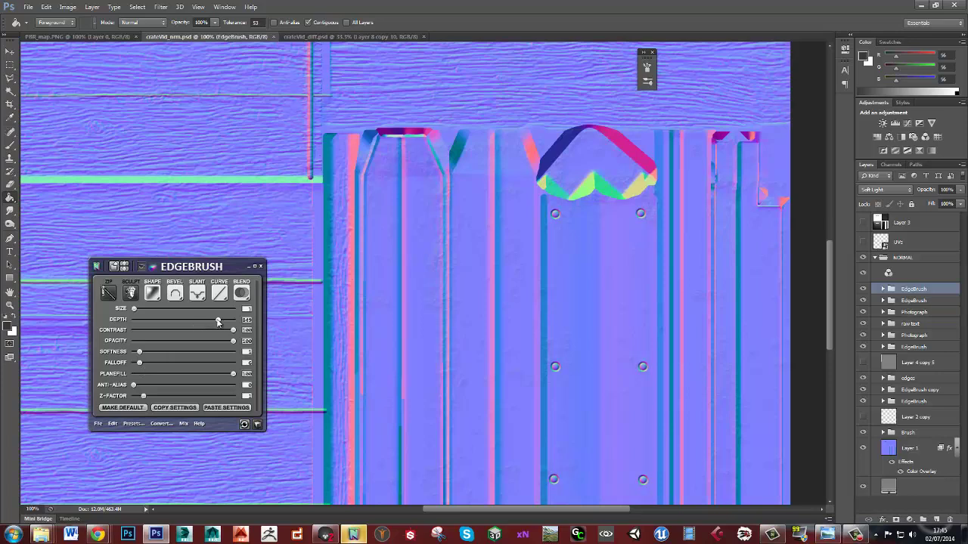
left_click_drag(218, 322, 235, 322)
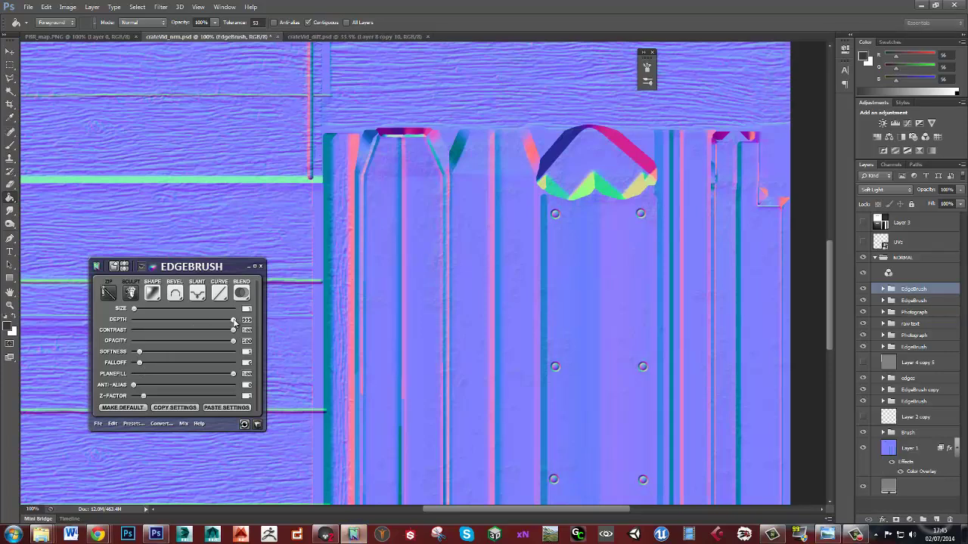
Step: Set the rust detail's normal blend to Overlay, lower its depth to about 139, and save the normal map
left_click(241, 295)
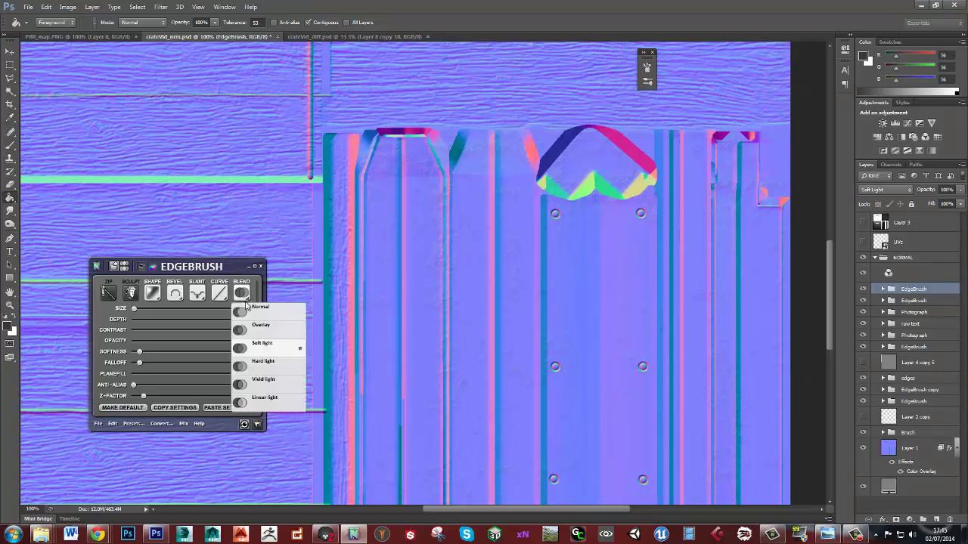
left_click(257, 330)
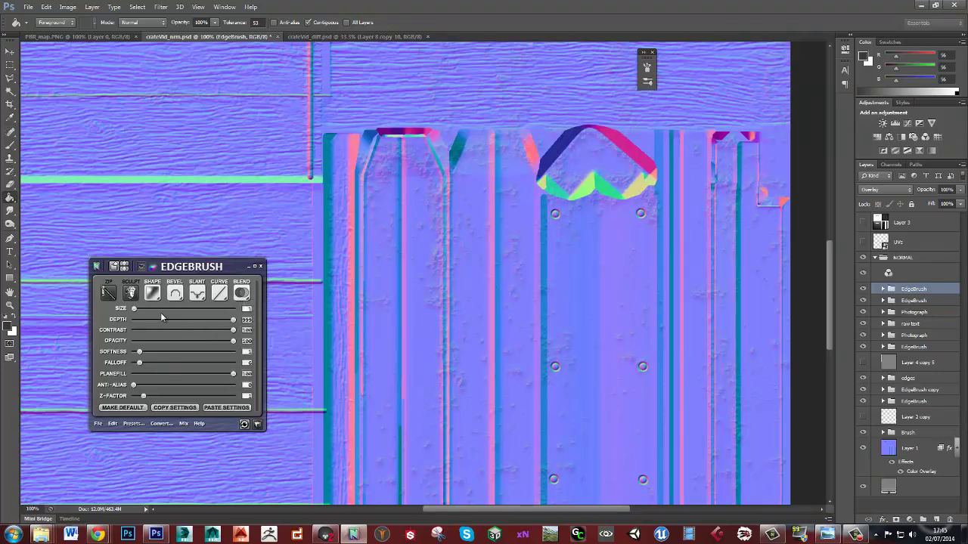
left_click_drag(211, 321, 176, 323)
left_click_drag(158, 324, 144, 323)
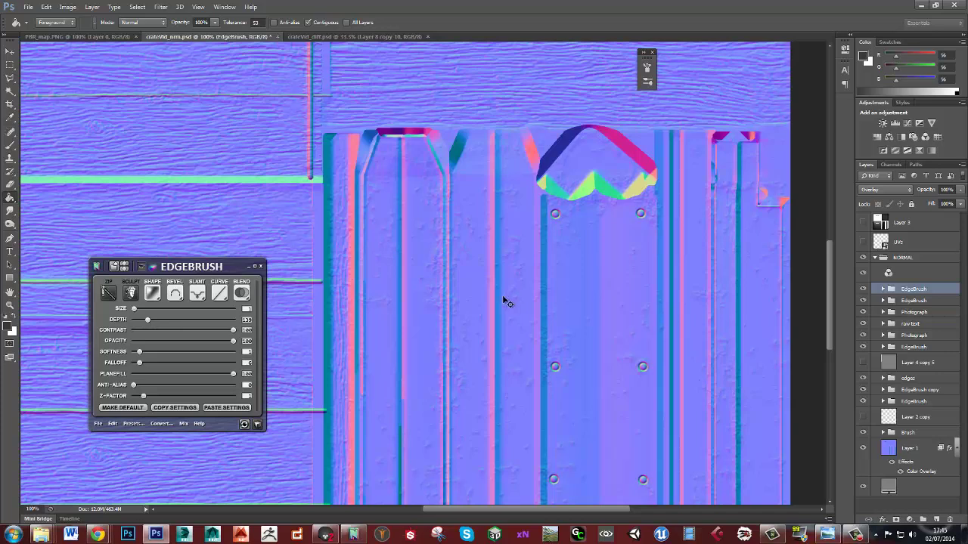
key("ctrl+s")
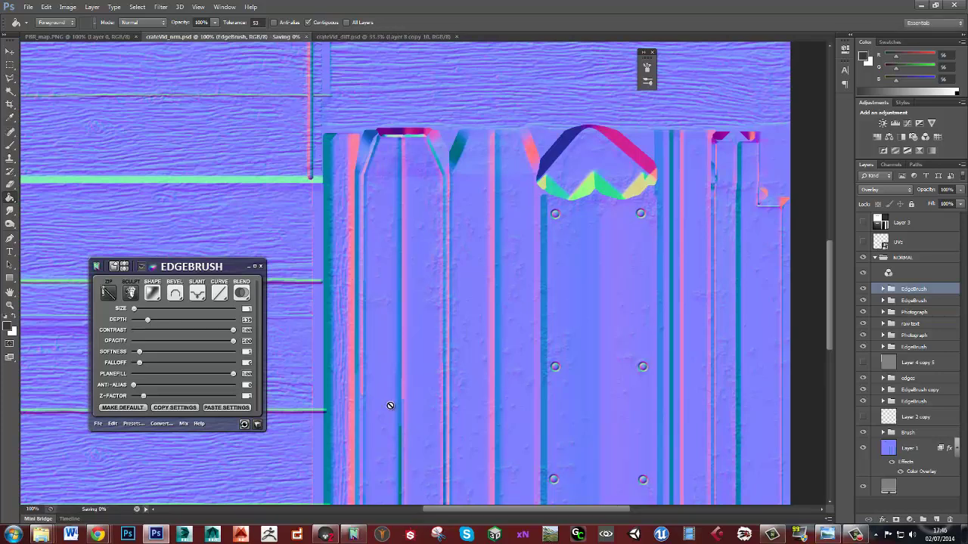
Step: Switch to Marmoset Toolbag and examine the updated rust relief on the metal strip up close
left_click(325, 535)
left_click_drag(454, 270, 488, 234)
scroll(487, 241, "up", 5)
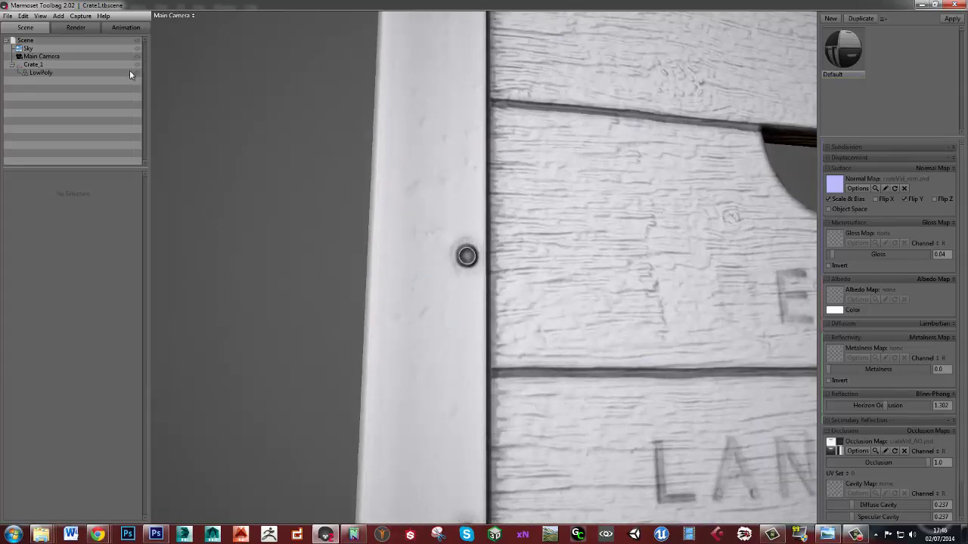
Step: Set the main camera's post effect sharpness strength and grain strength to 0
left_click(34, 56)
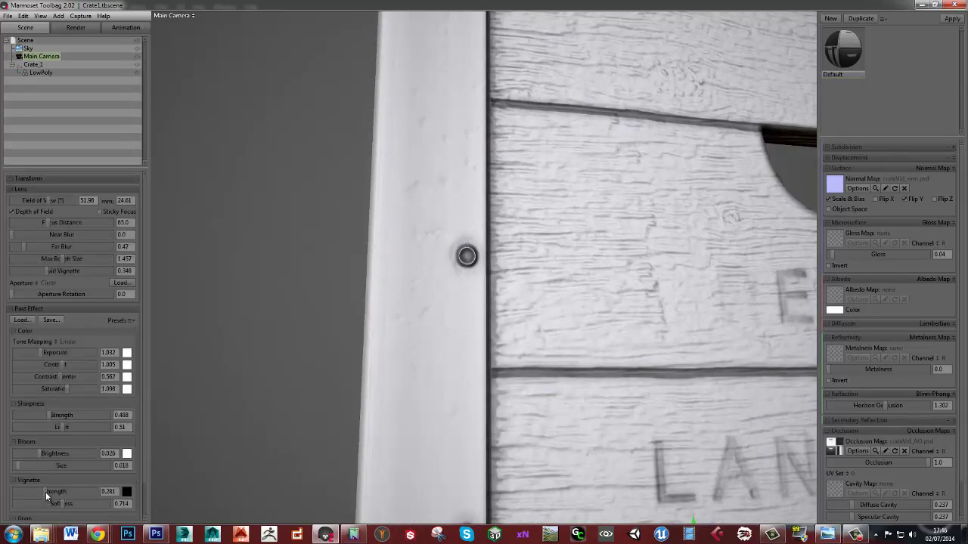
scroll(82, 494, "down", 1)
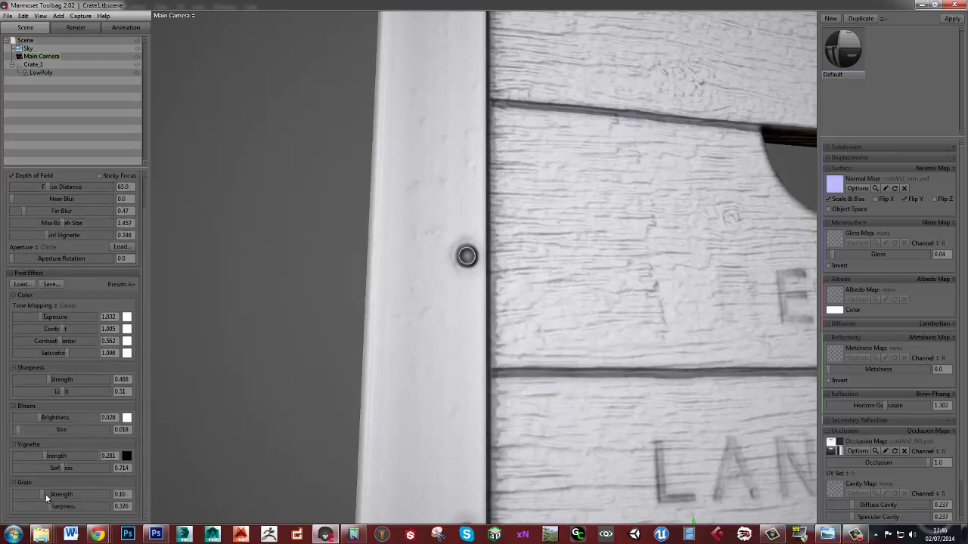
left_click_drag(31, 493, 2, 500)
Step: Load crateVid_diff as the albedo map of the crate's Default material and view the textured crate
left_click_drag(453, 245, 371, 288)
left_click(836, 299)
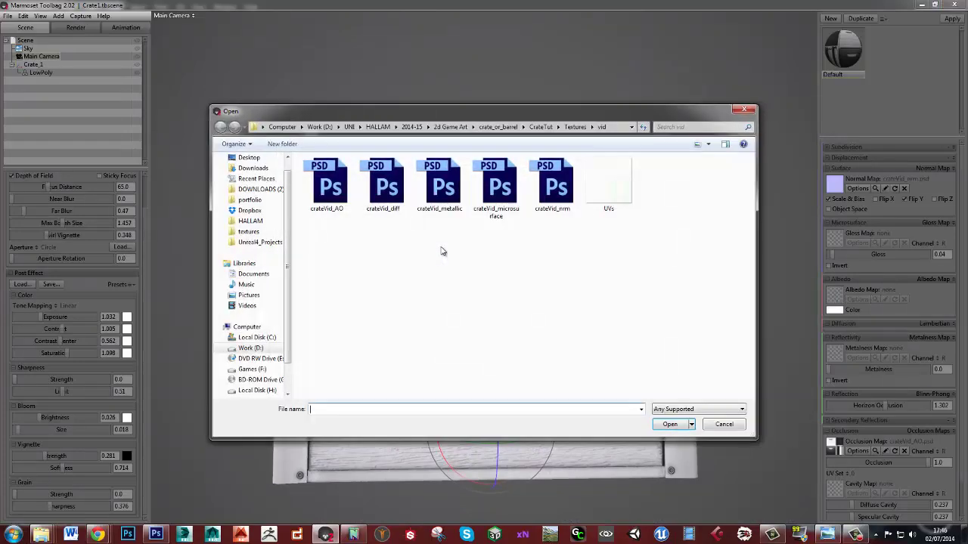
double_click(384, 193)
left_click_drag(396, 315, 429, 298)
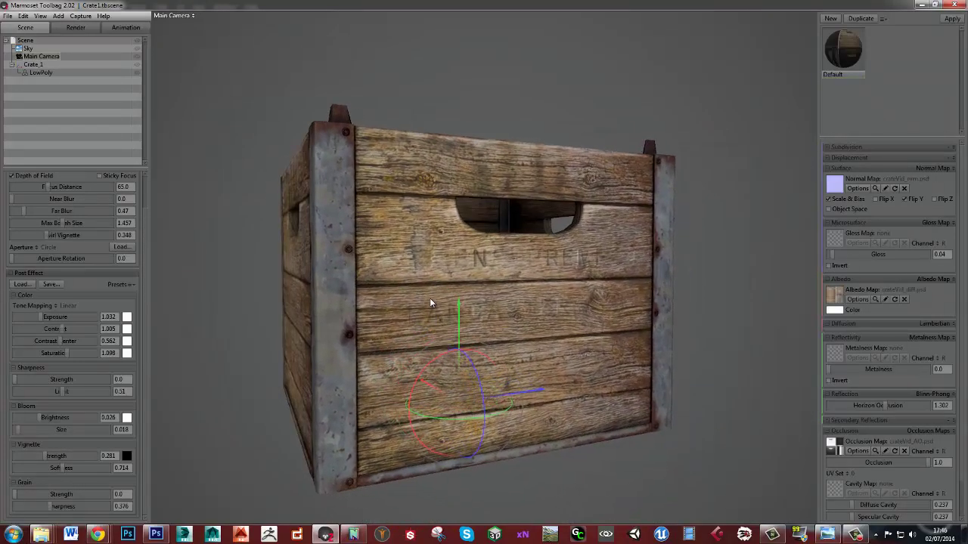
Step: Return to Photoshop, close the normal map document, and save the diffuse texture over crateVid_metallic with maximum compatibility
key("alt+Tab")
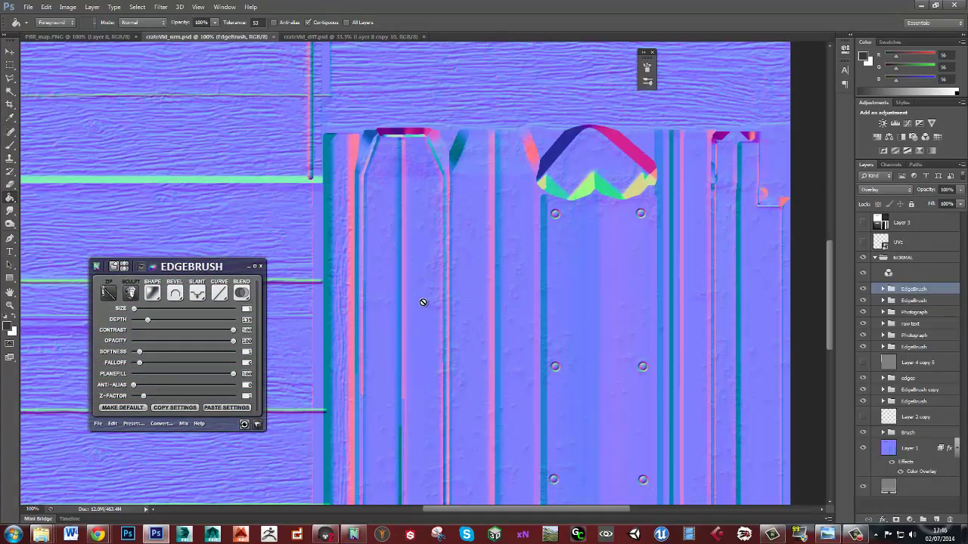
left_click(275, 36)
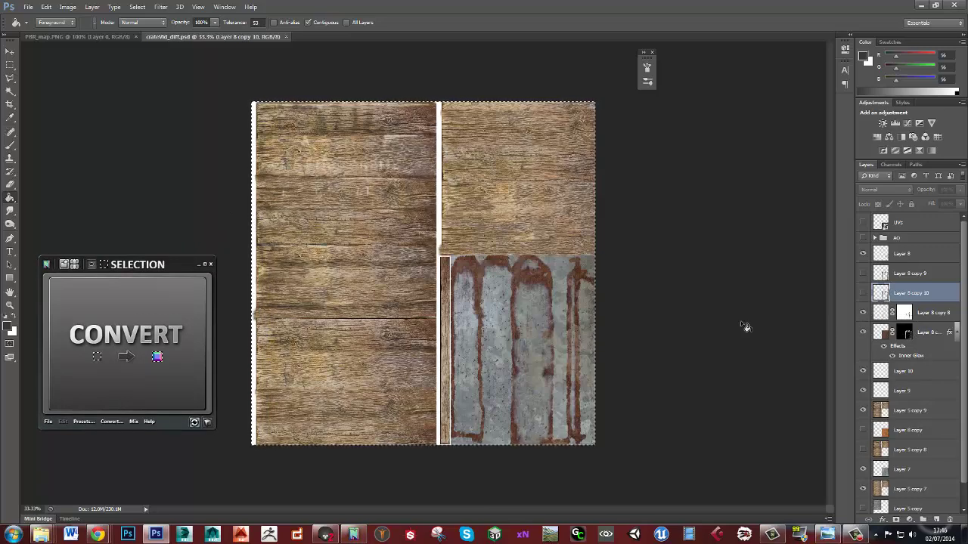
key("alt+f")
key("a")
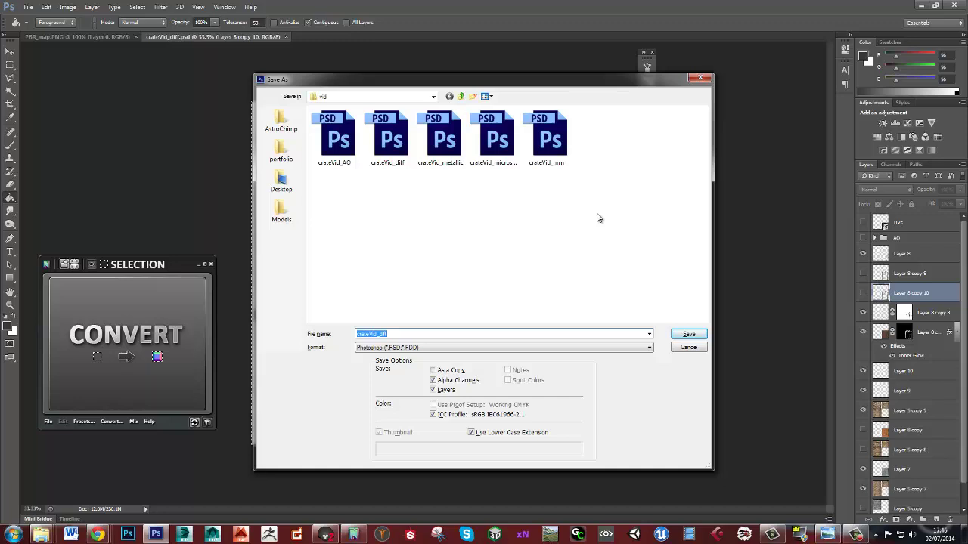
double_click(445, 140)
left_click(466, 290)
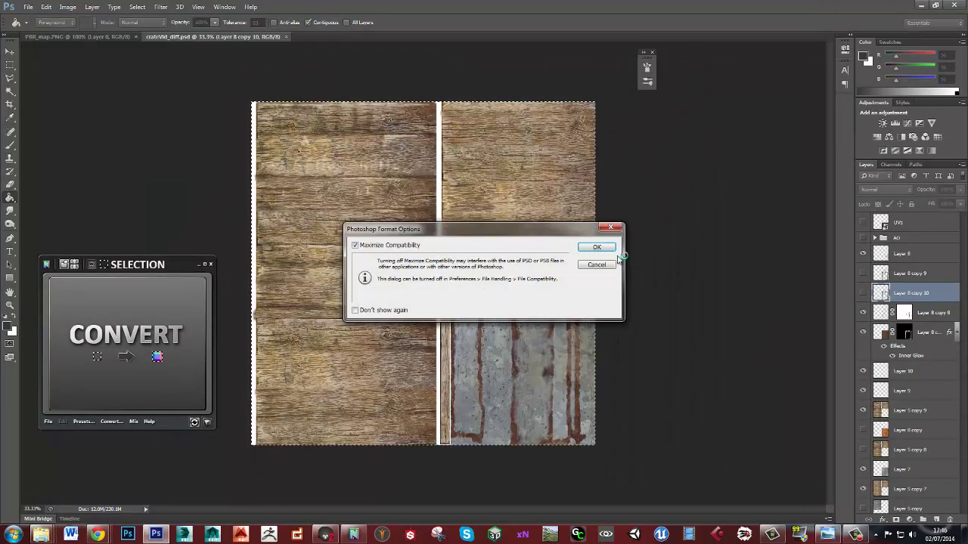
key("Return")
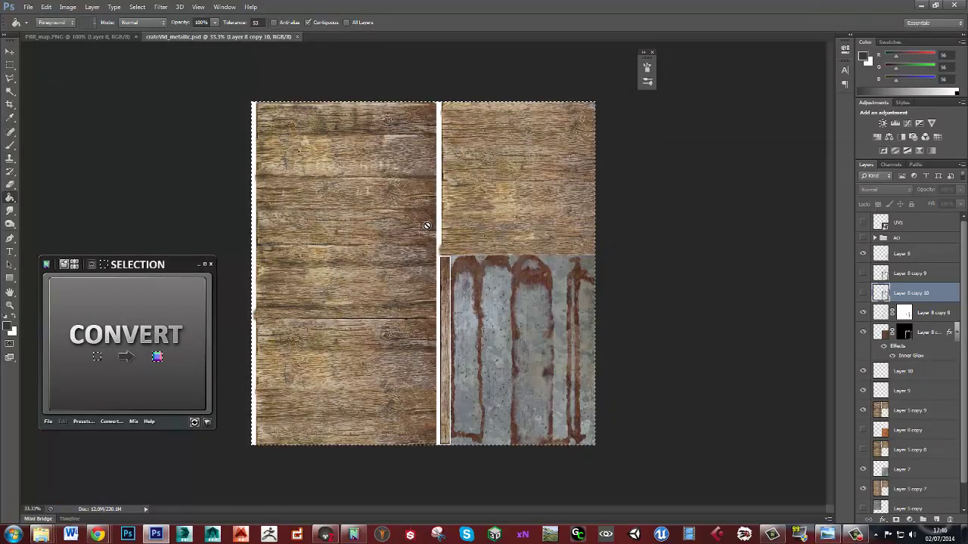
Step: Switch to Marmoset Toolbag and try out different metalness values on the crate's material
key("alt+Tab")
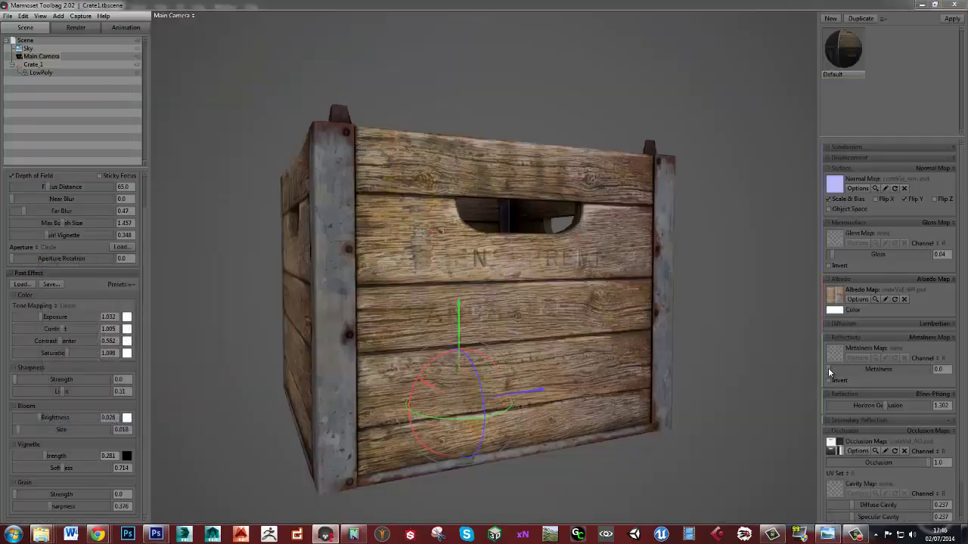
mouse_move(828, 368)
left_mouse_down()
mouse_move(931, 369)
mouse_move(821, 376)
mouse_move(953, 376)
mouse_move(810, 376)
mouse_move(965, 376)
mouse_move(773, 371)
left_mouse_up()
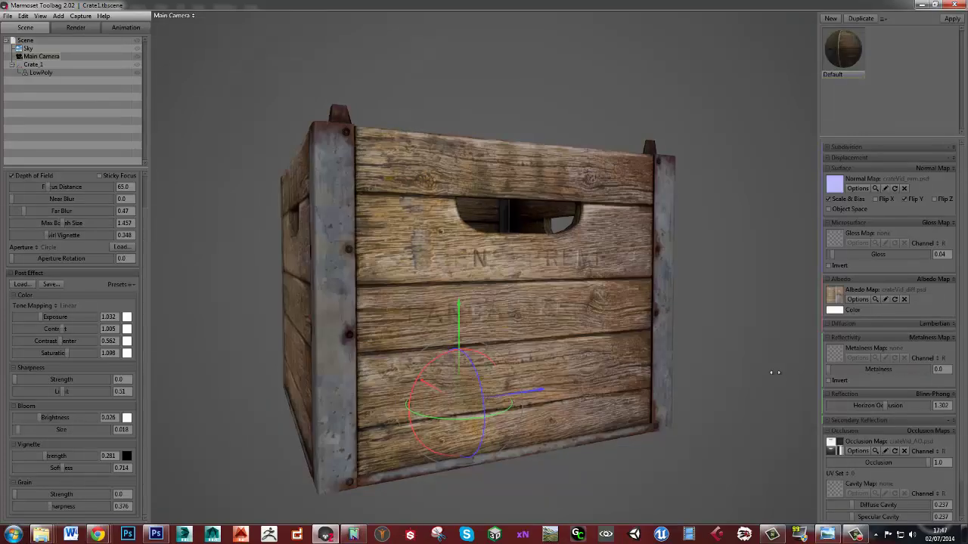
left_click_drag(676, 328, 510, 306)
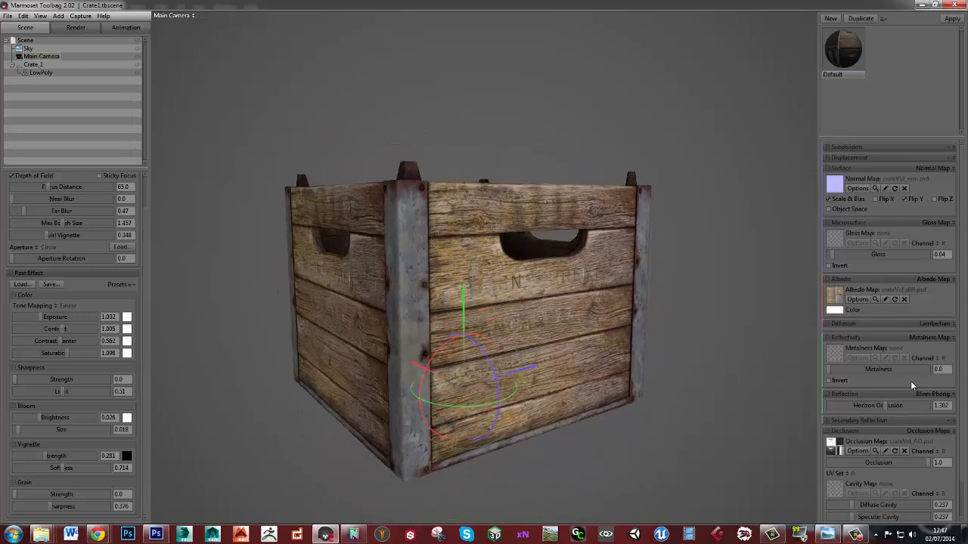
left_click_drag(840, 369, 746, 374)
Step: Return to Photoshop, load the outline of Layer 7's metal area as a selection, and add a new layer above it
key("alt+Tab")
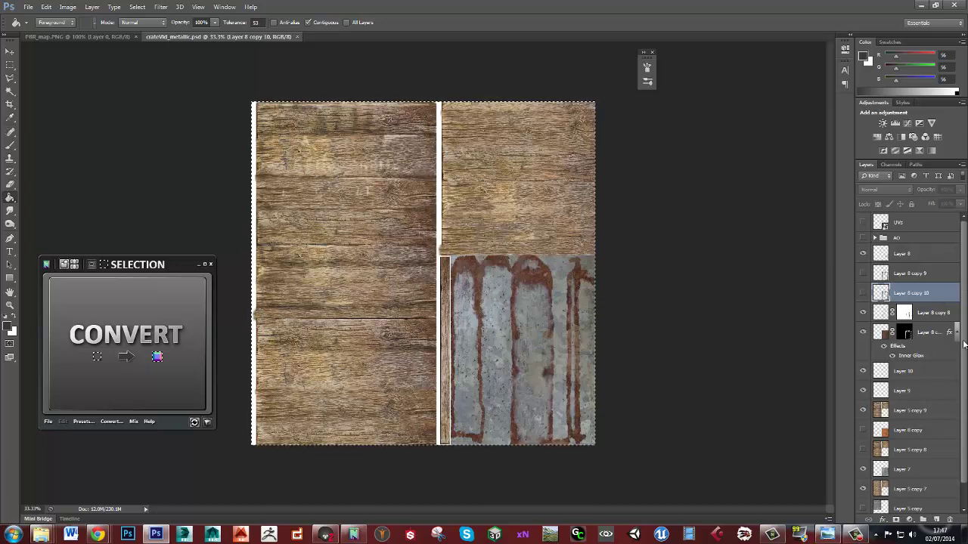
scroll(964, 345, "down", 1)
left_click(882, 447, "ctrl")
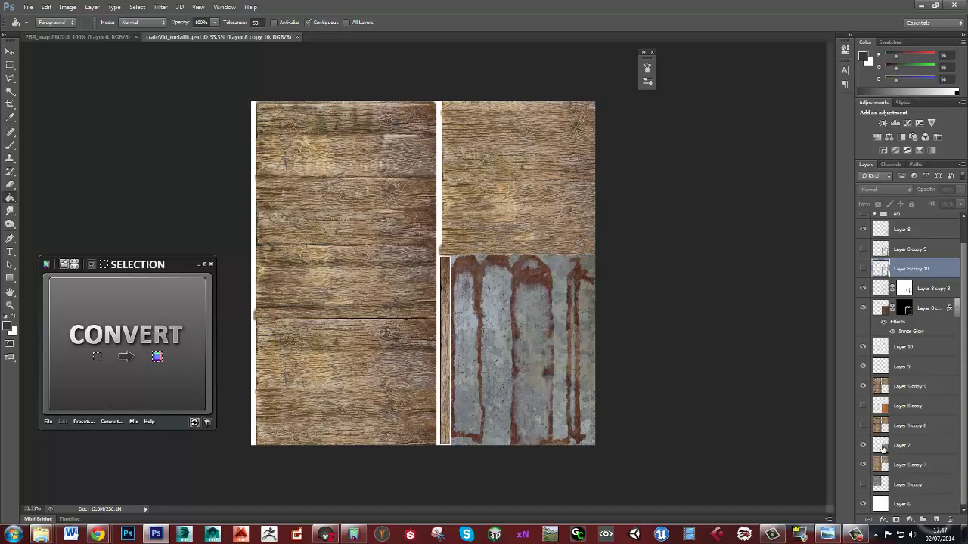
left_click(913, 446)
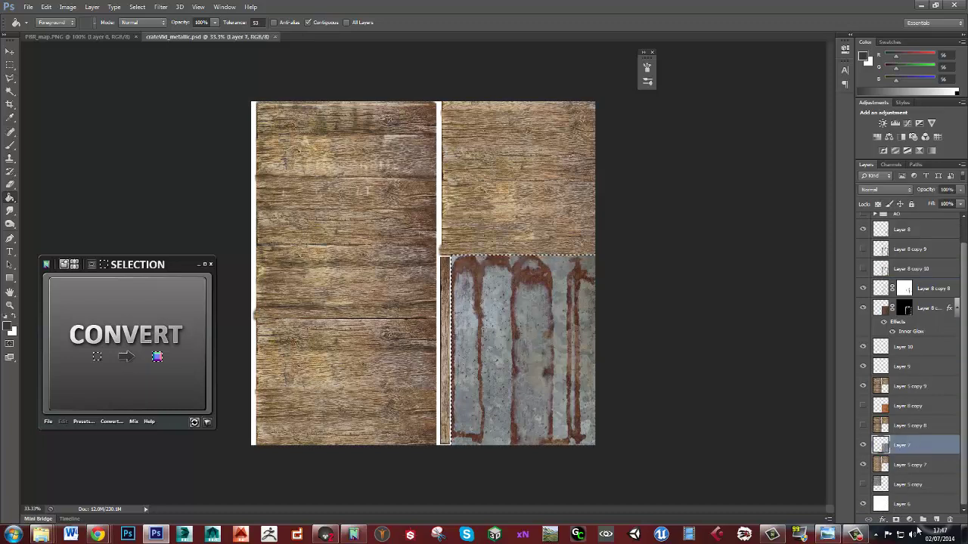
left_click(936, 520)
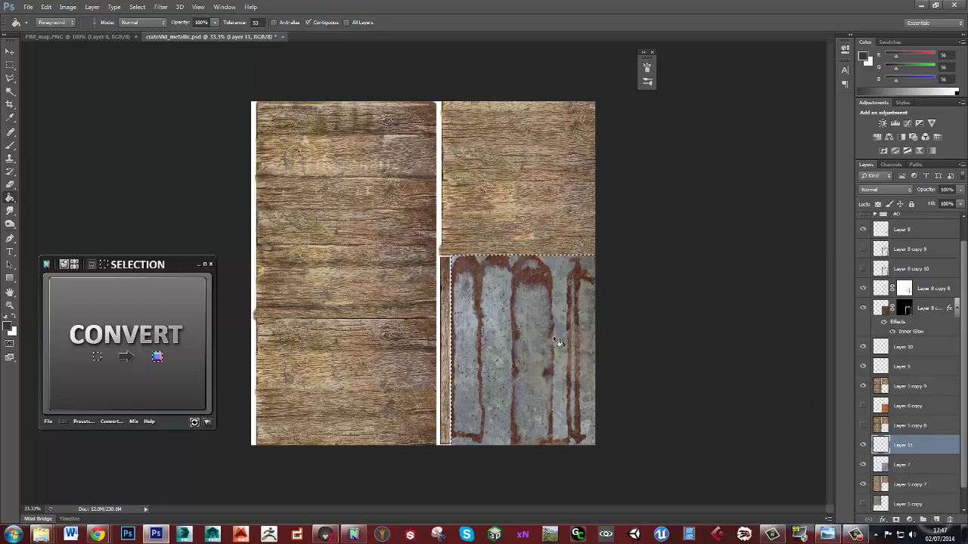
Step: Fill the selected metal area with white on the new layer and hide all the layers above it
left_click(8, 326)
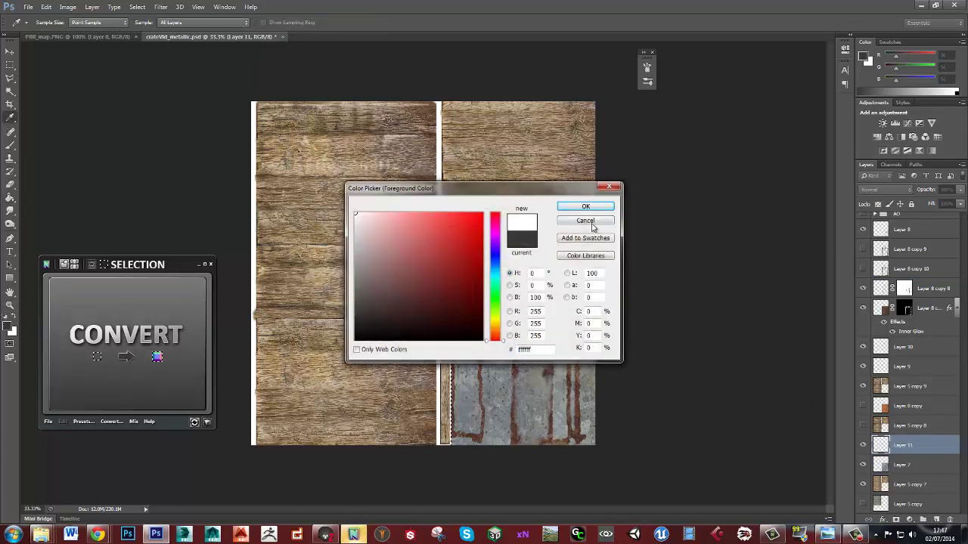
left_click(585, 206)
key("g")
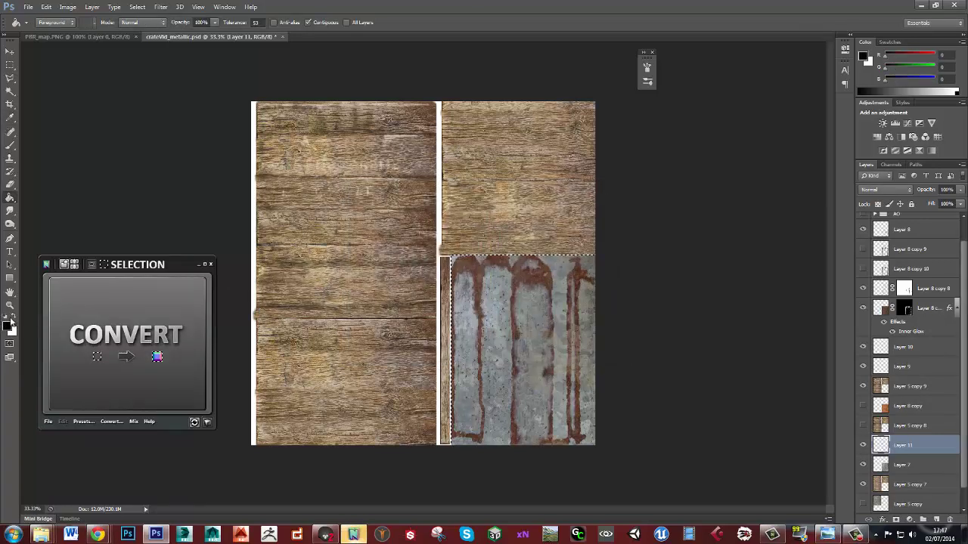
left_click(529, 350)
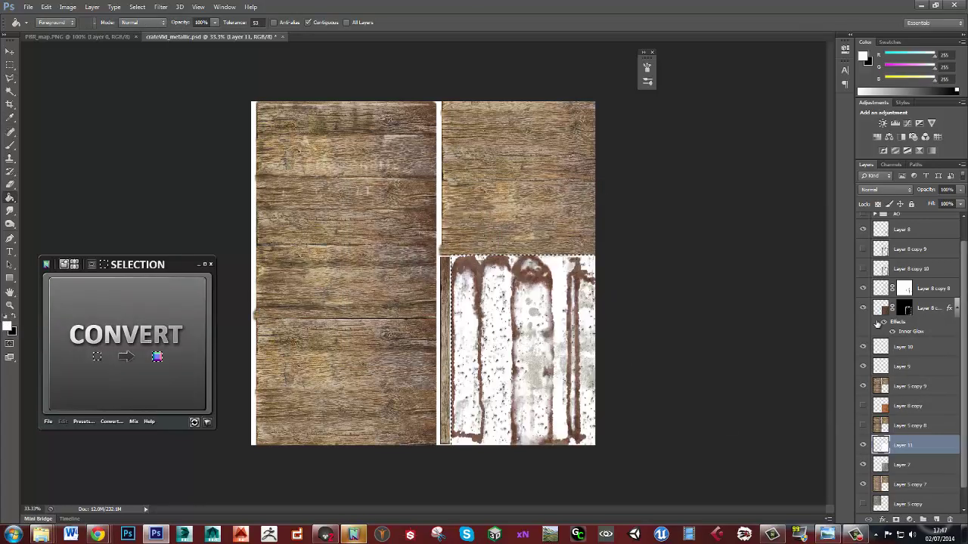
left_click_drag(870, 347, 863, 230)
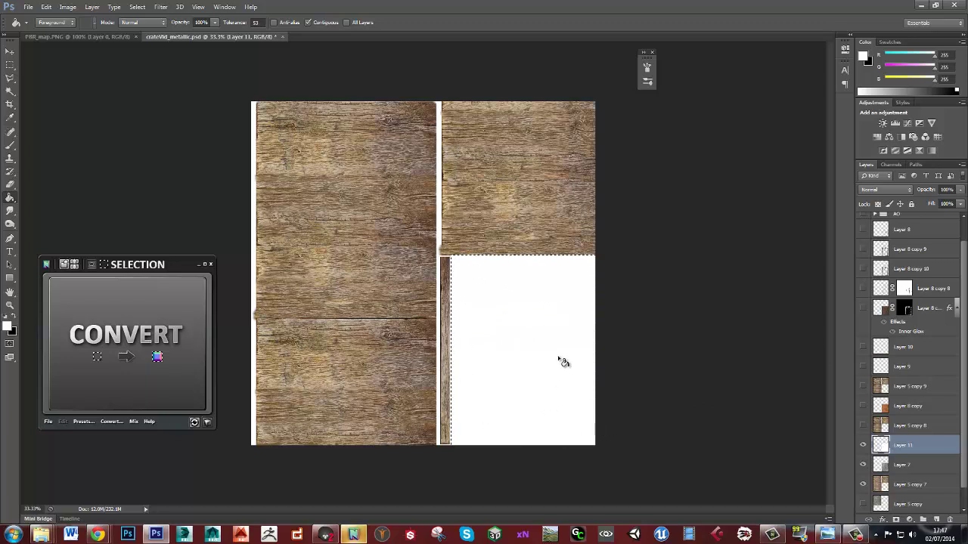
Step: Invert the selection, fill the wood areas with black, deselect, and save the metallic map
key("ctrl+shift+i")
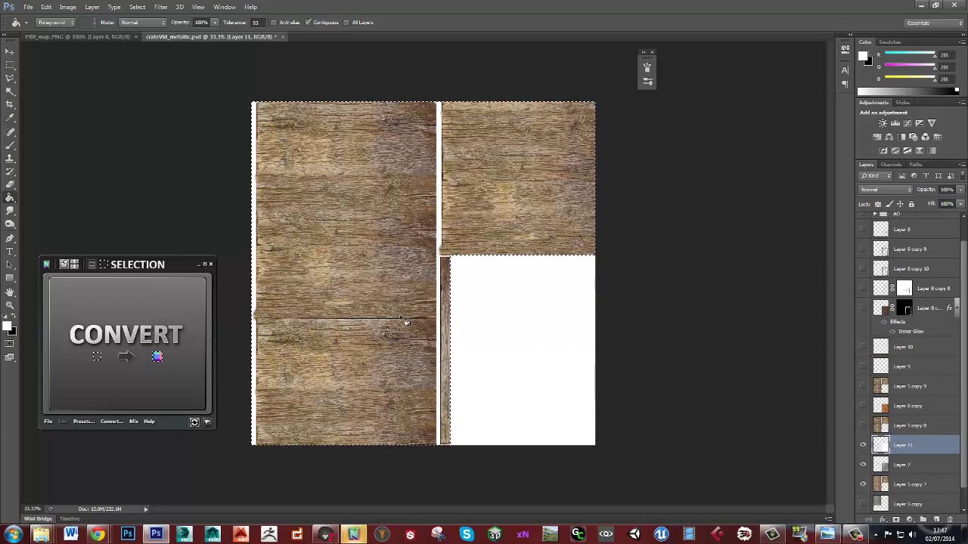
key("x")
key("alt+BackSpace")
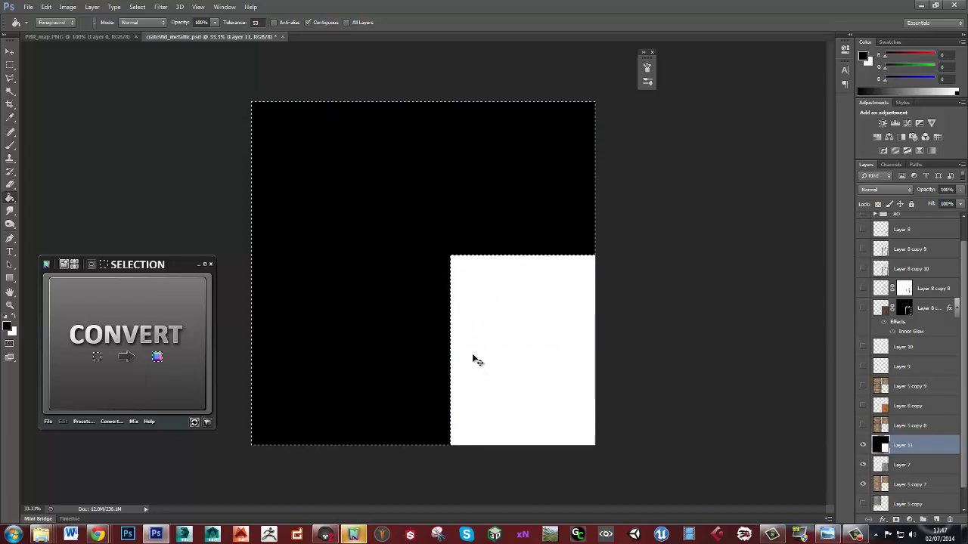
key("ctrl+d")
key("ctrl+s")
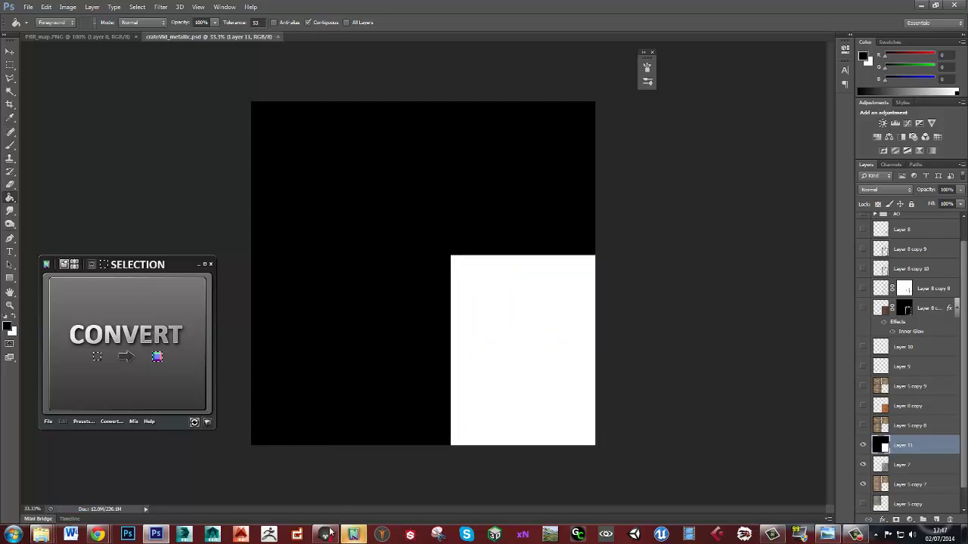
Step: Switch to Marmoset Toolbag and load crateVid_metallic as the metalness map of the crate's material
key("alt+Tab")
left_click(836, 354)
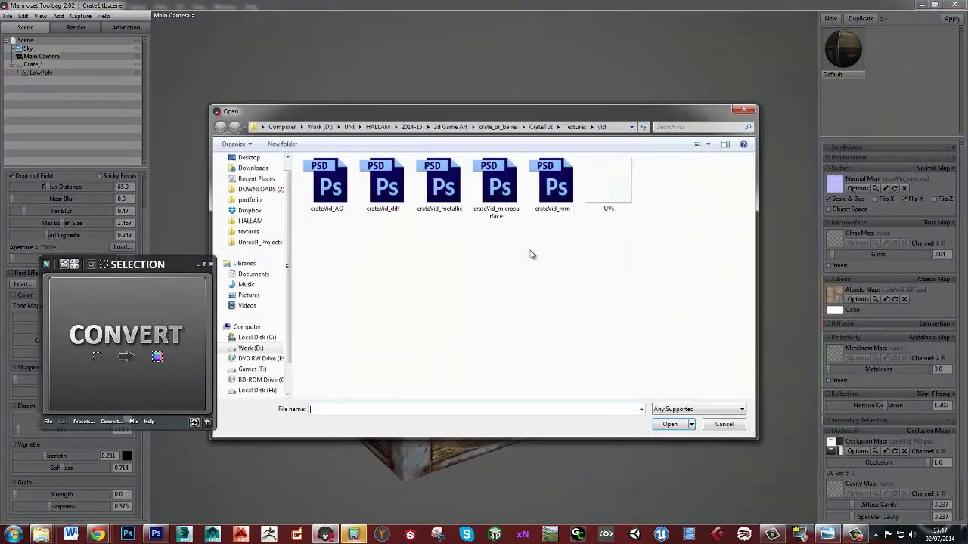
double_click(437, 191)
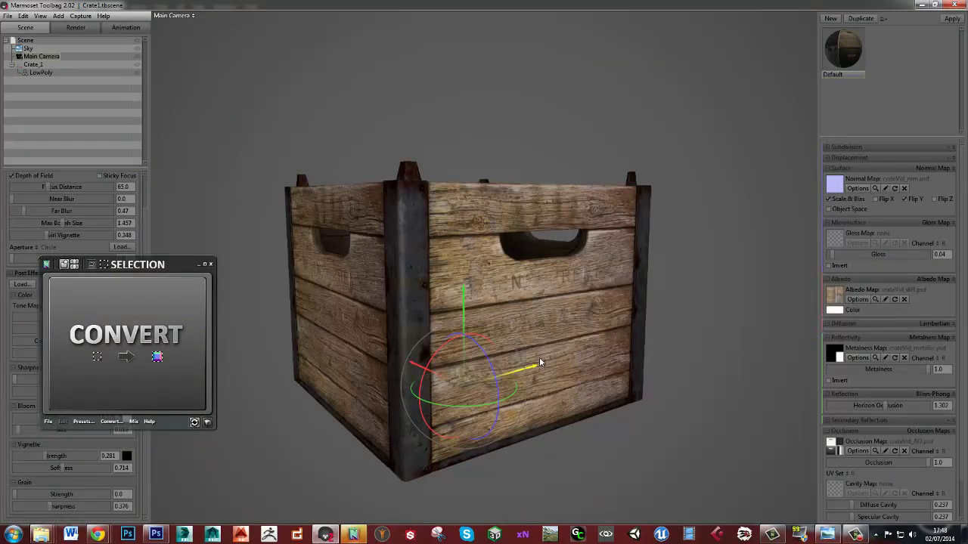
Step: Raise the material's gloss to 0.398 and inspect the reflections on the crate's metal strips
left_click_drag(541, 359, 466, 260)
scroll(464, 262, "up", 5)
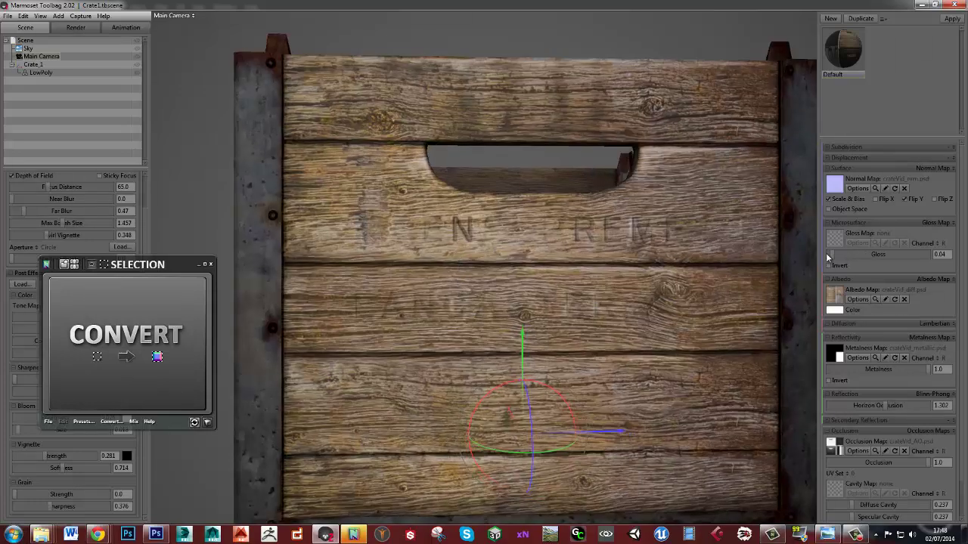
left_click_drag(828, 255, 863, 255)
left_click_drag(665, 342, 530, 266)
scroll(572, 336, "down", 5)
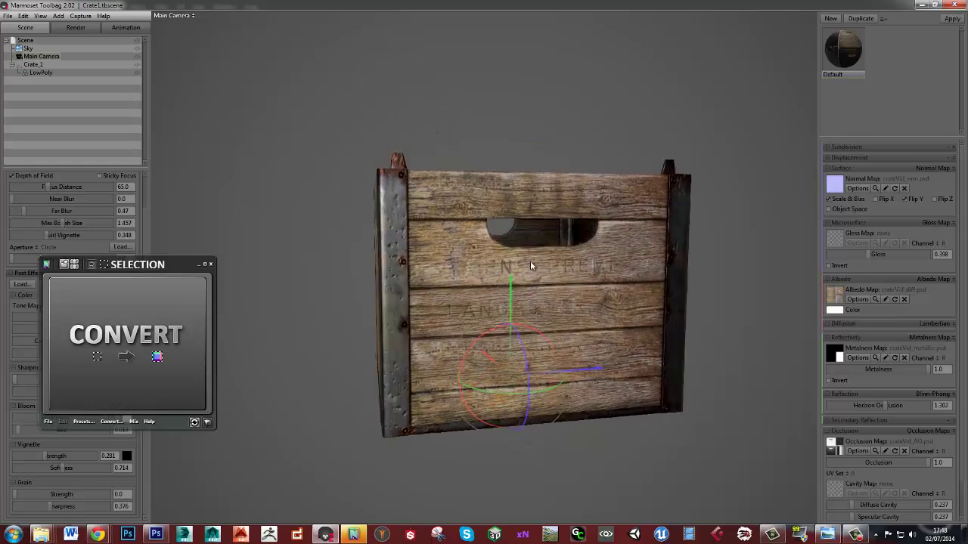
left_click_drag(461, 297, 461, 289)
scroll(462, 268, "up", 2)
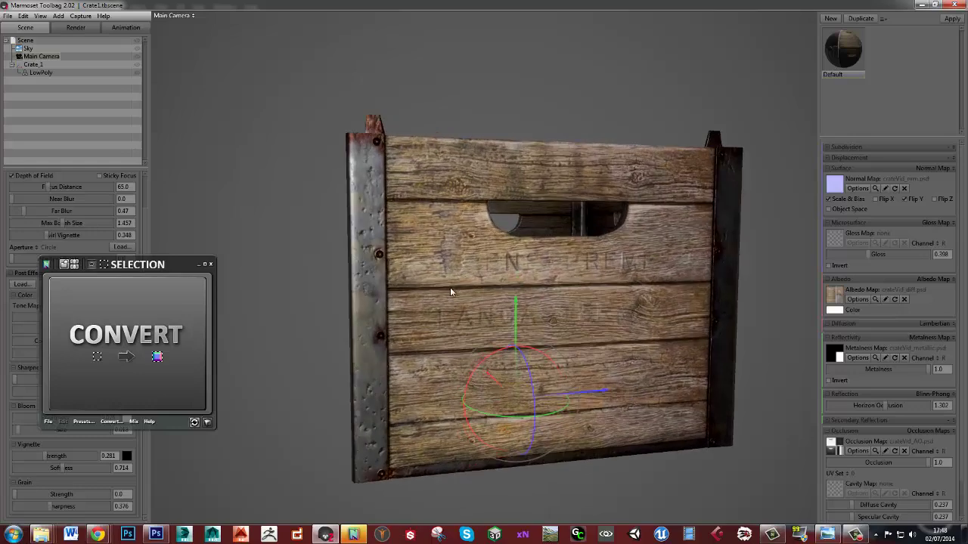
Step: Switch to Photoshop, show the masked rust layer Layer 8 copy 2, and darken it with Levels at an output white of 44
key("alt+Tab")
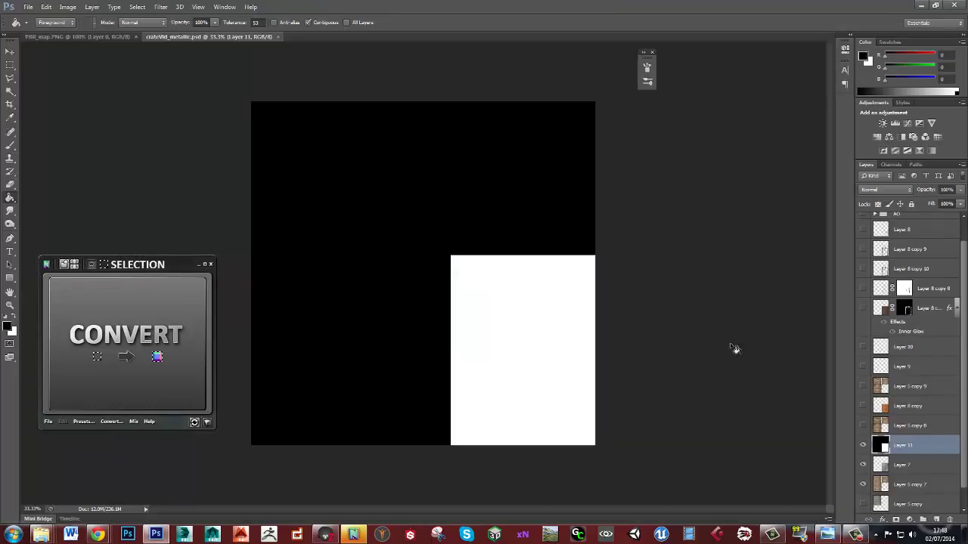
left_click(863, 270)
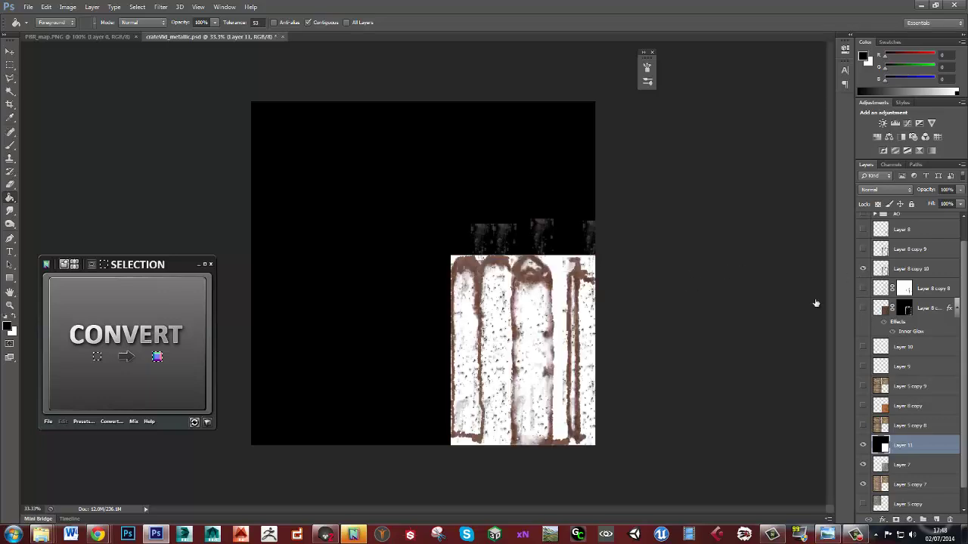
left_click(863, 269)
left_click(862, 309)
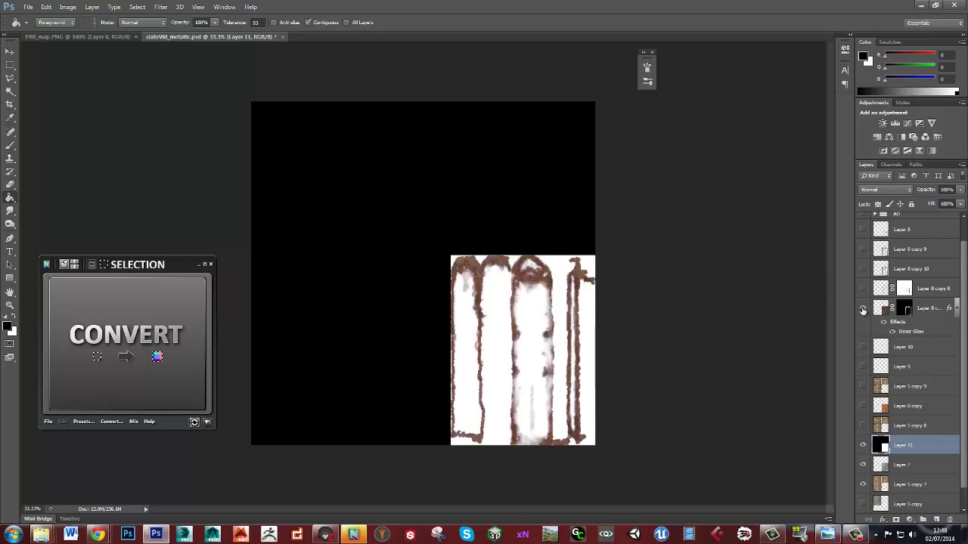
left_click(929, 311)
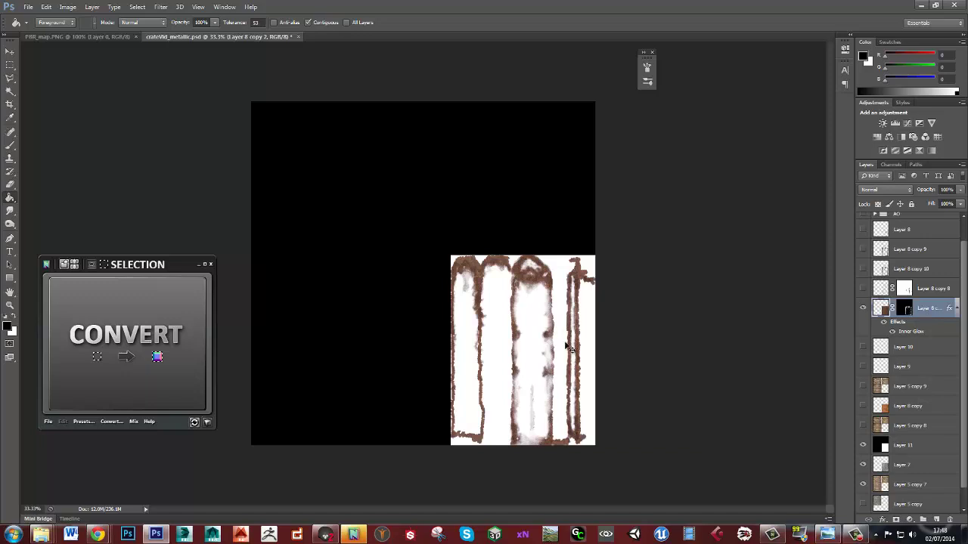
key("ctrl+l")
left_click_drag(527, 346, 420, 345)
left_click_drag(486, 185, 329, 168)
left_click(403, 184)
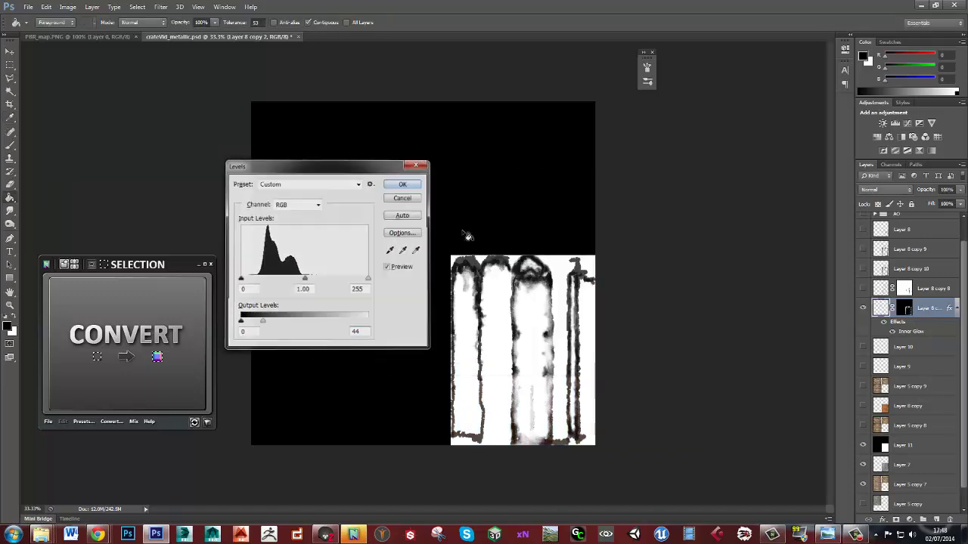
Step: Show Layer 8 copy 8 and delete its content above the metal area of the texture
left_click(862, 288)
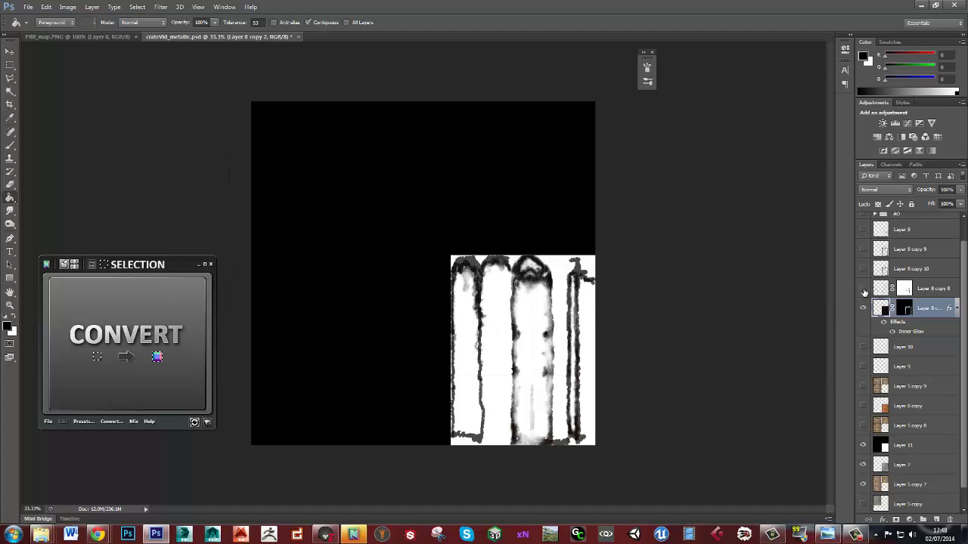
left_click(934, 292)
key("m")
left_click_drag(388, 158, 637, 255)
key("Delete")
key("ctrl+d")
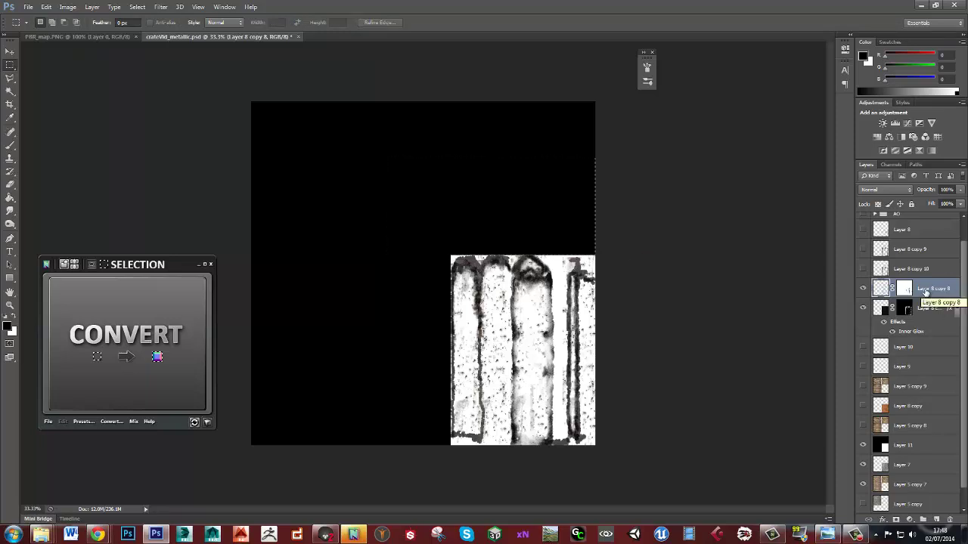
Step: Darken Layer 8 copy 8 with Levels at an output white of 22
key("ctrl+l")
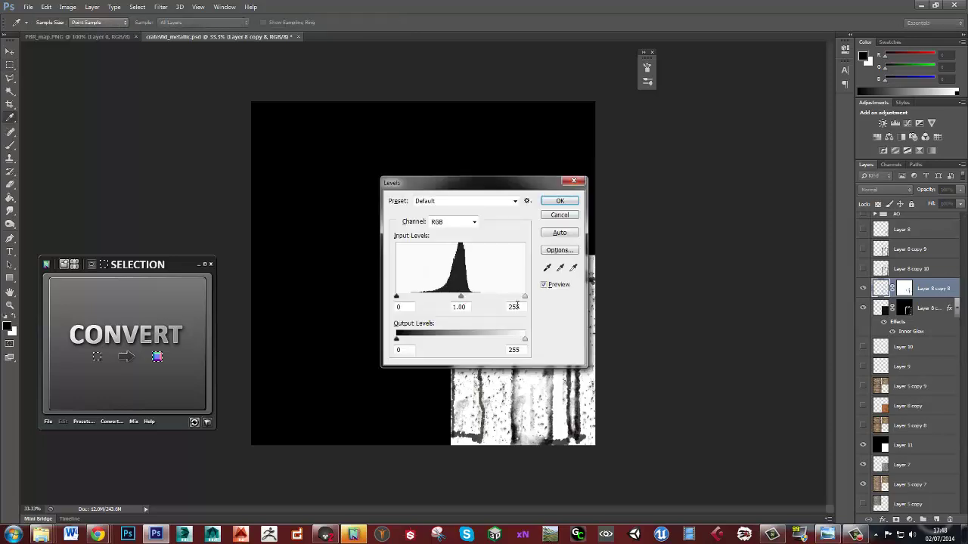
left_click_drag(526, 344, 410, 341)
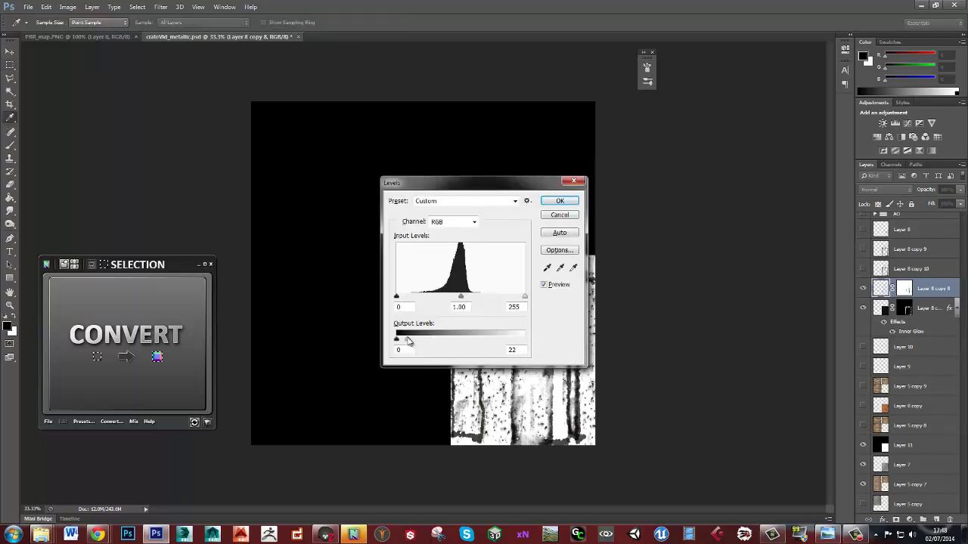
left_click(560, 200)
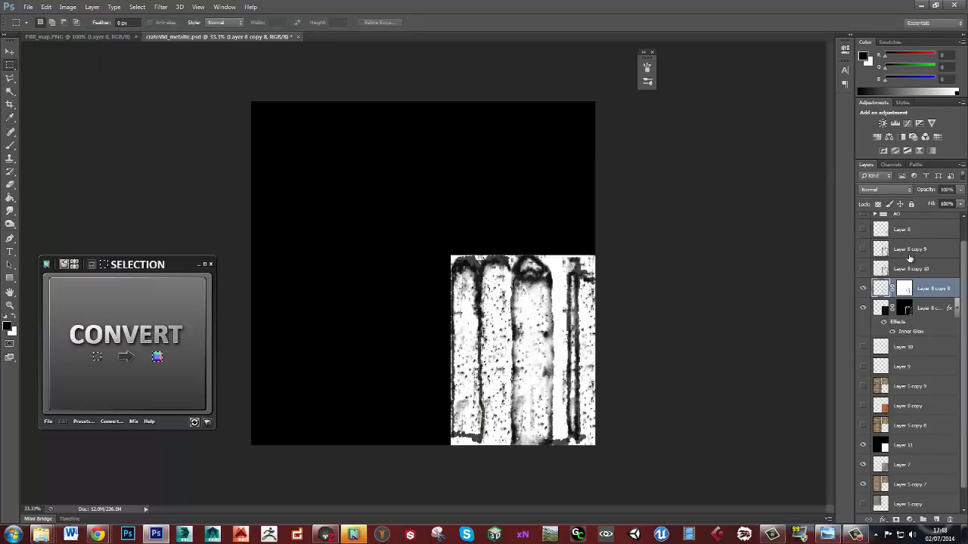
Step: Show Layer 8, darken it with Levels at an output white of 17, and set its opacity to 100%
scroll(910, 259, "up", 1)
left_click(863, 253)
left_click(916, 257)
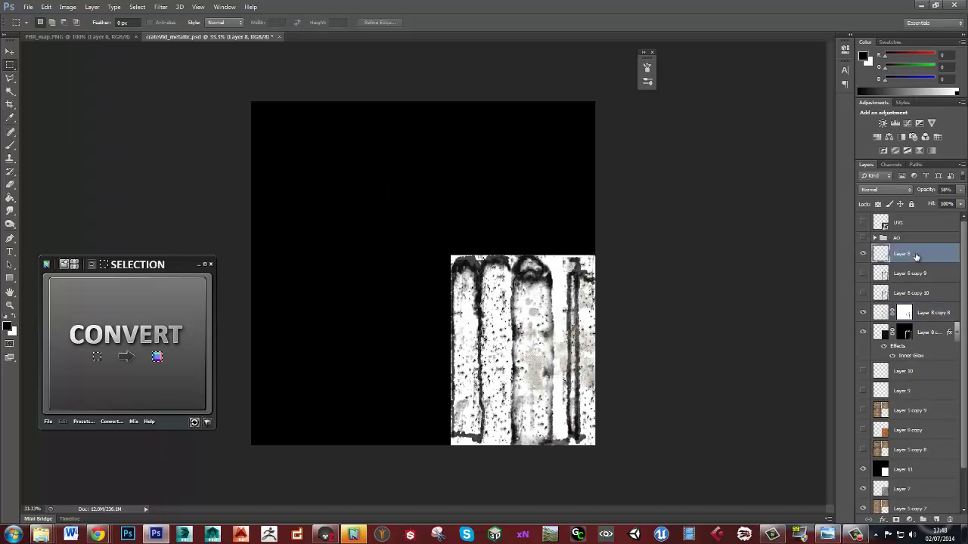
key("ctrl+l")
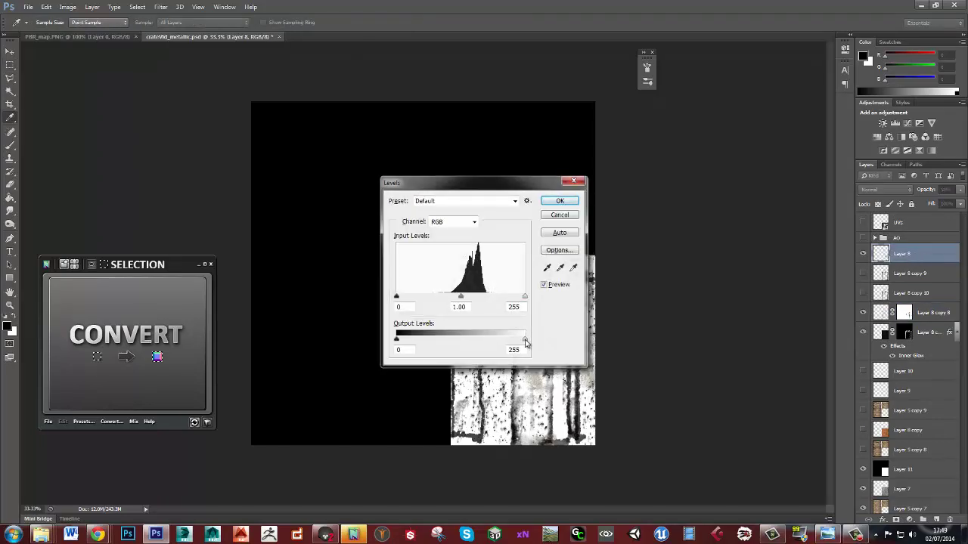
left_click_drag(525, 340, 403, 342)
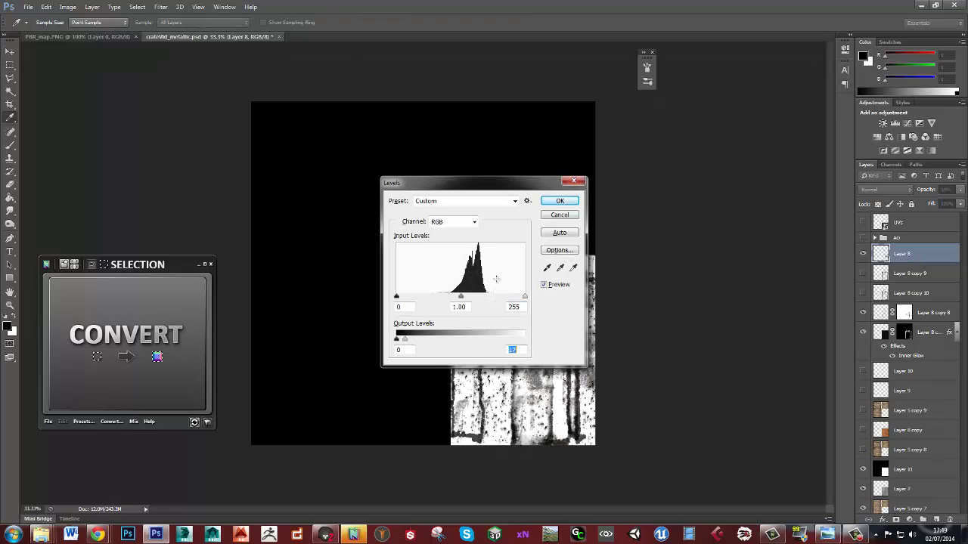
left_click(559, 200)
left_click(945, 190)
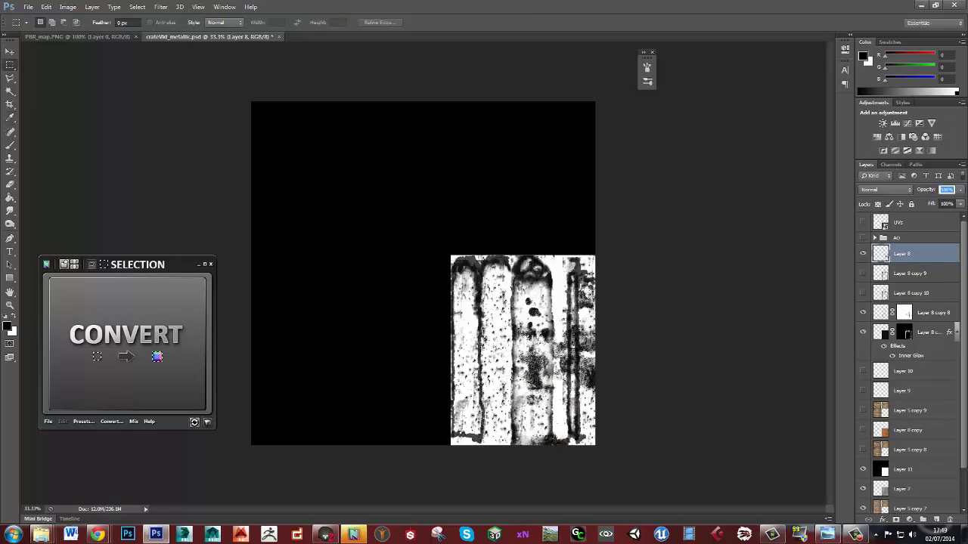
left_click(749, 264)
Step: Switch to Marmoset Toolbag and examine the updated metalness on the crate's corner strips, rivets and top brackets from several angles
key("alt+Tab")
scroll(478, 324, "up", 3)
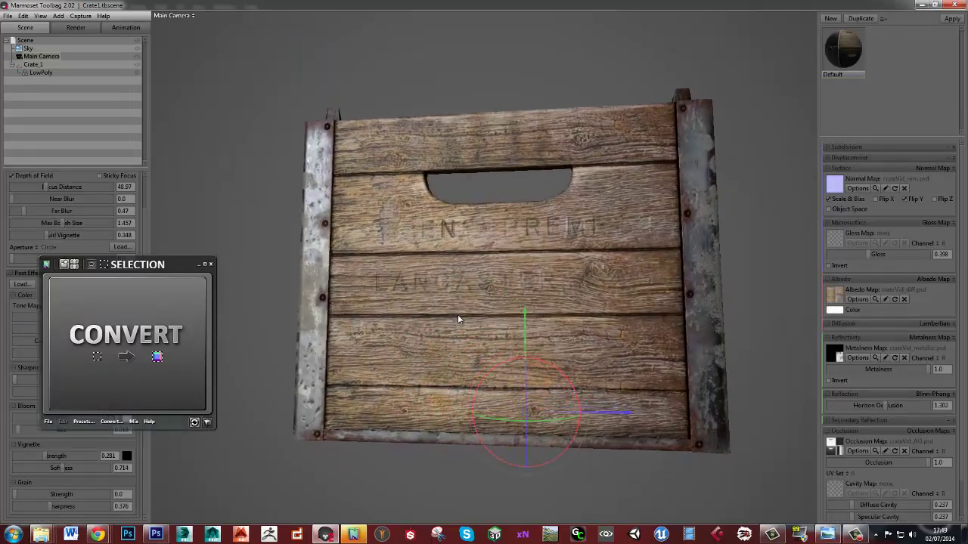
left_click_drag(457, 319, 482, 284)
scroll(478, 278, "up", 5)
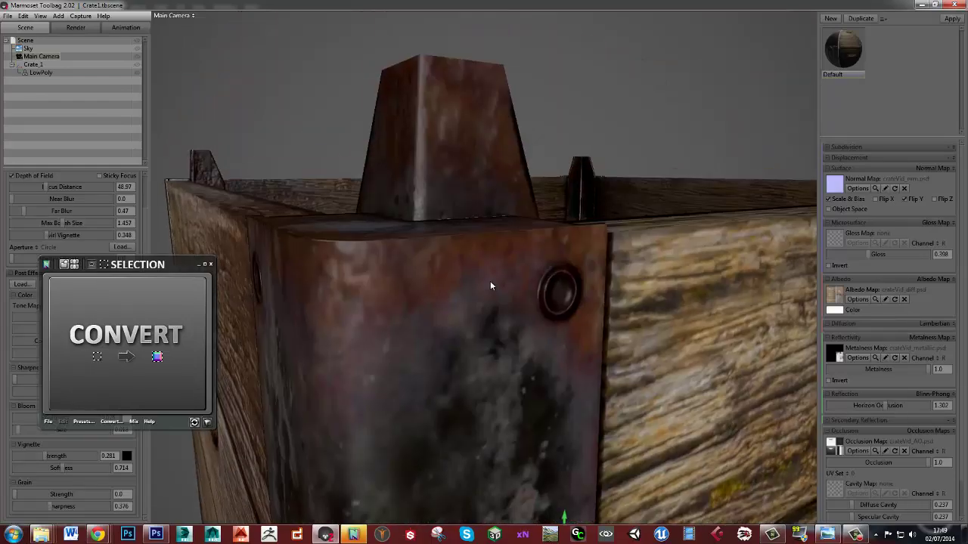
left_click_drag(571, 280, 521, 363)
scroll(527, 357, "down", 4)
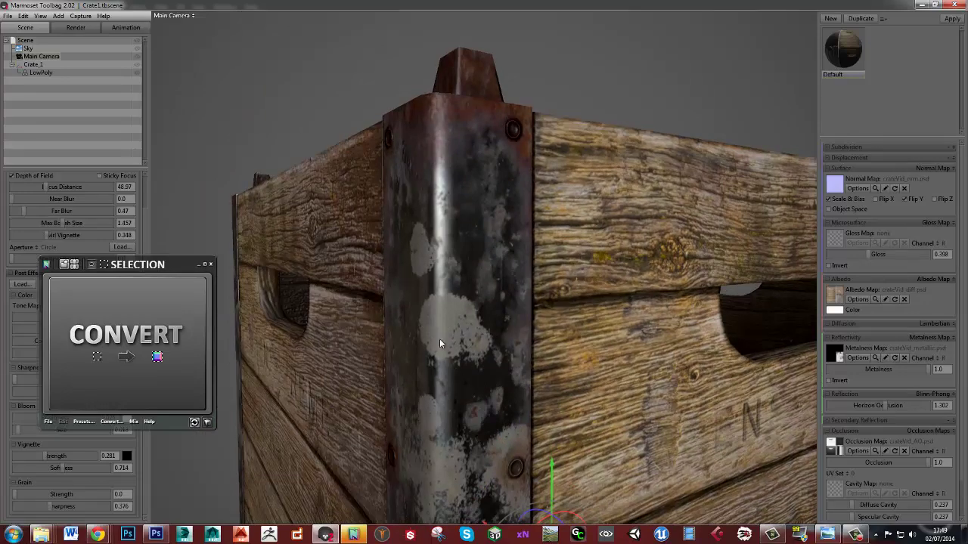
left_click_drag(439, 338, 492, 253)
scroll(484, 253, "up", 3)
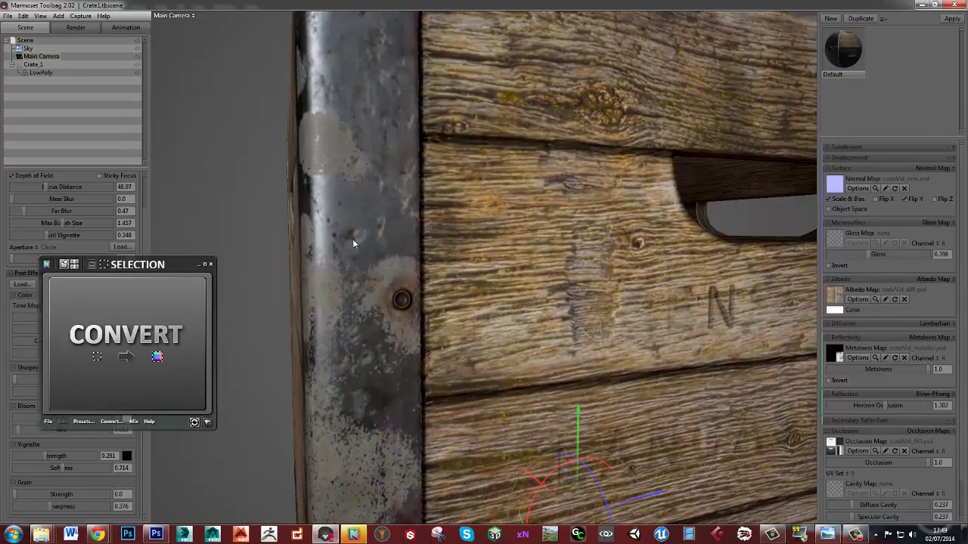
left_click_drag(353, 239, 378, 250)
scroll(378, 249, "down", 3)
scroll(578, 317, "down", 2)
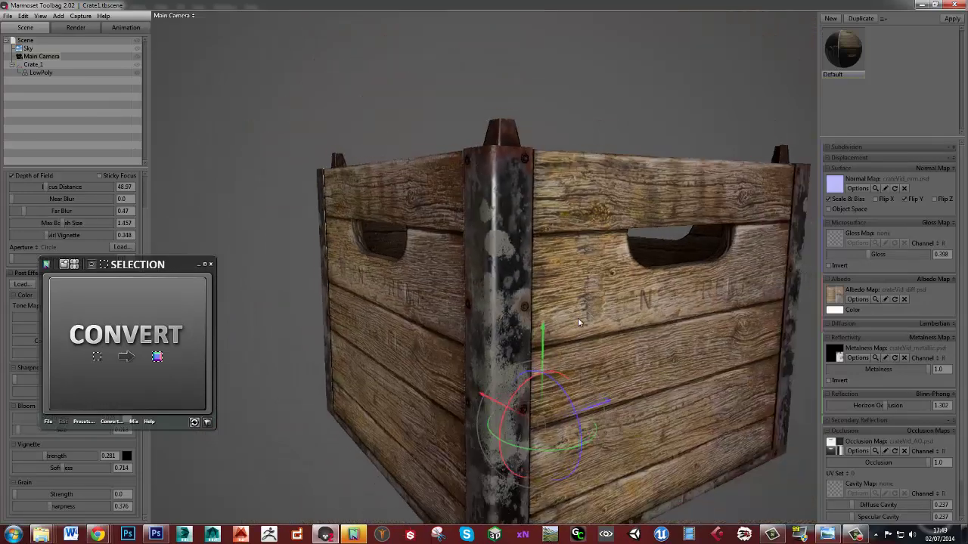
scroll(577, 323, "down", 3)
left_click_drag(575, 309, 575, 315)
Step: In Photoshop, lower Layer 8 and Layer 8 copy 8 to about 20% opacity each, and recheck the crate in Marmoset Toolbag
key("alt+Tab")
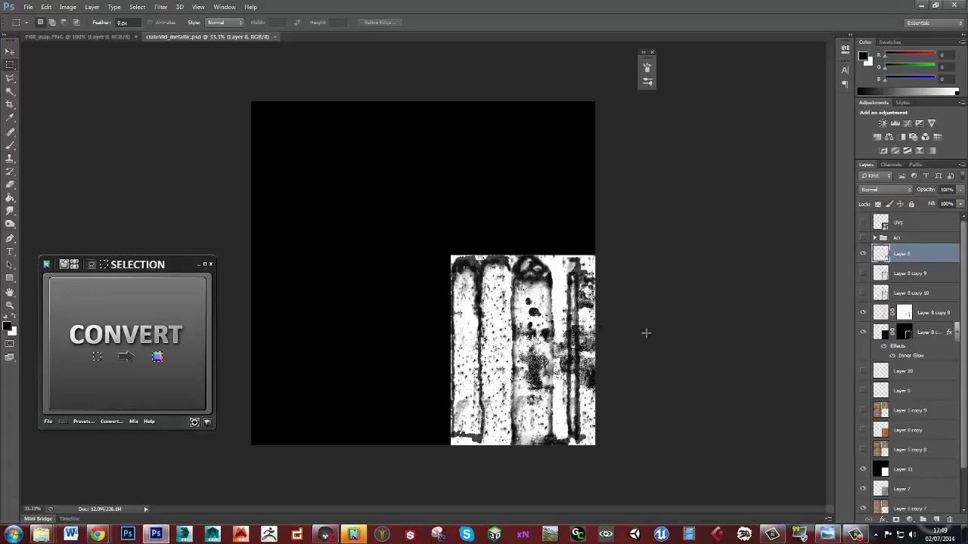
left_click_drag(928, 191, 888, 192)
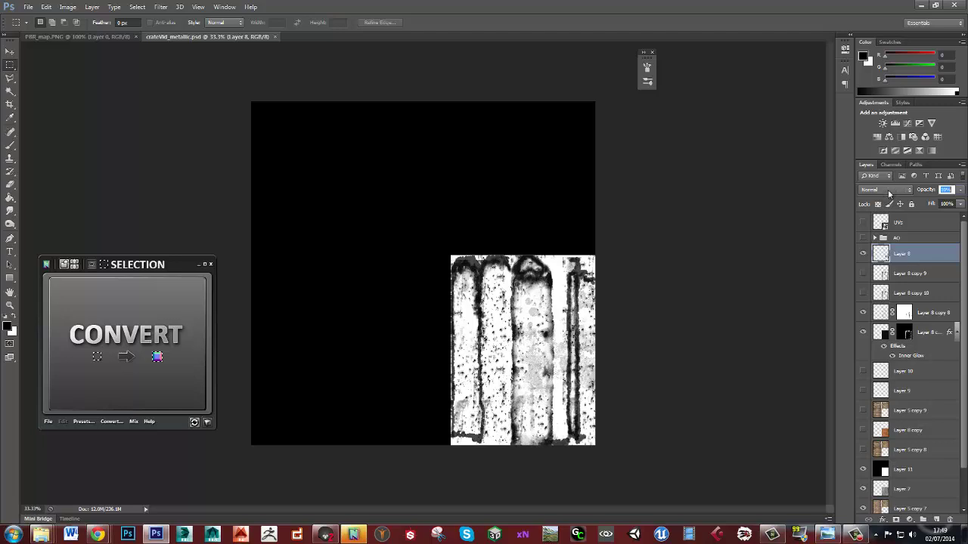
left_click(913, 276)
left_click(925, 314)
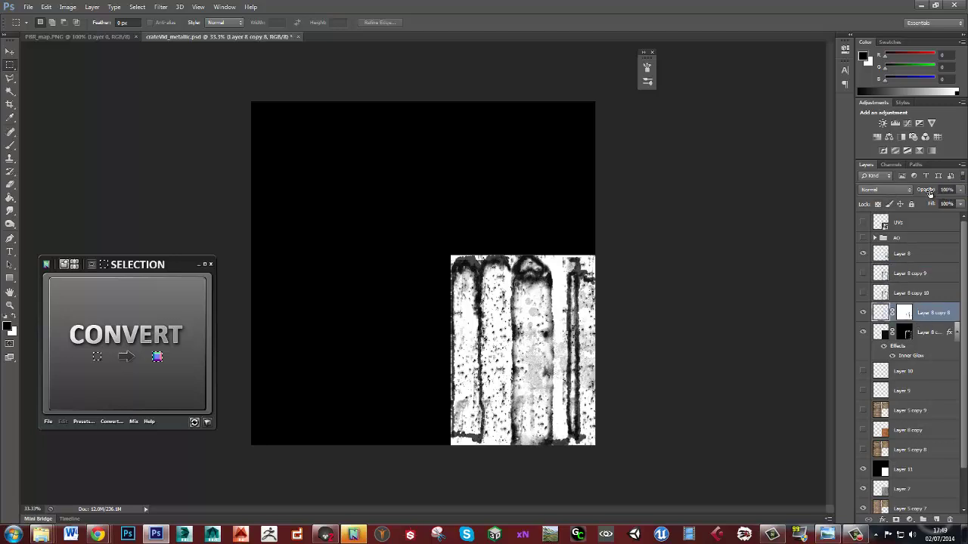
left_click_drag(929, 193, 900, 194)
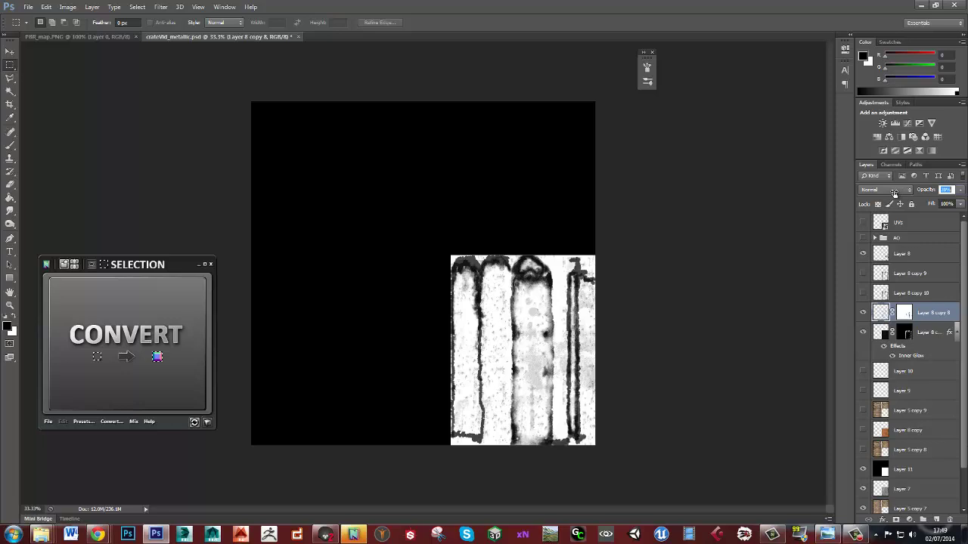
left_click_drag(892, 193, 890, 193)
left_click(325, 534)
left_click_drag(564, 281, 477, 319)
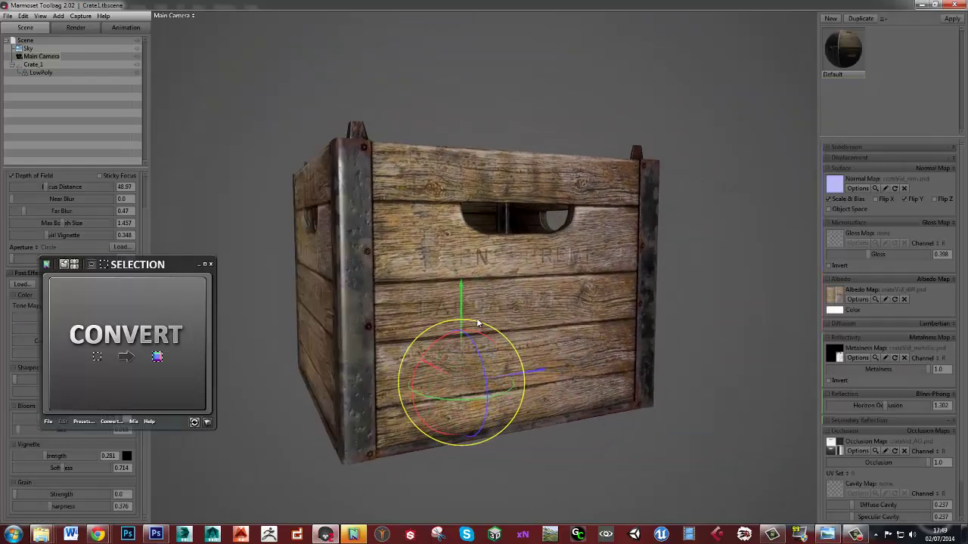
Step: Open crateVid_diff from the vid folder in Photoshop and save it as crateVid_microsurface, replacing the existing file
key("alt+Tab")
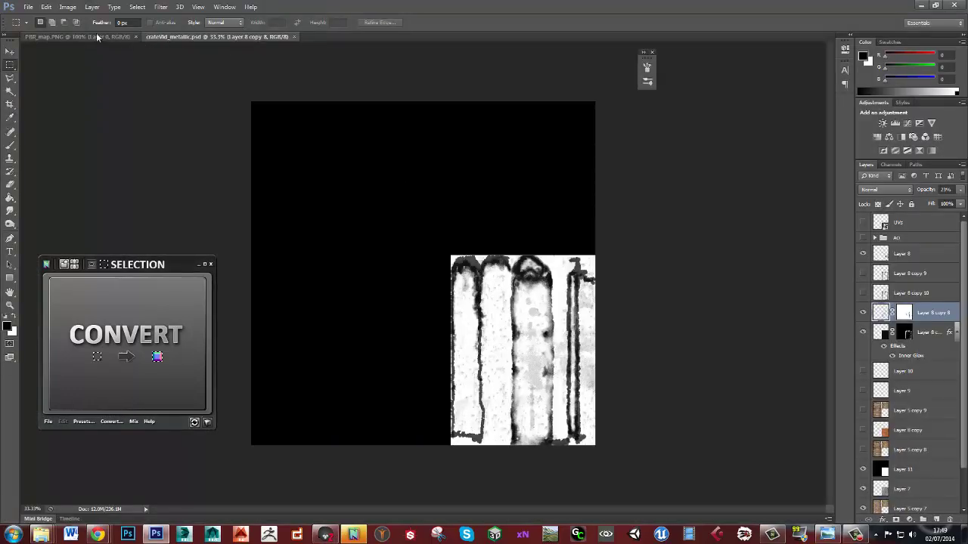
mouse_move(41, 534)
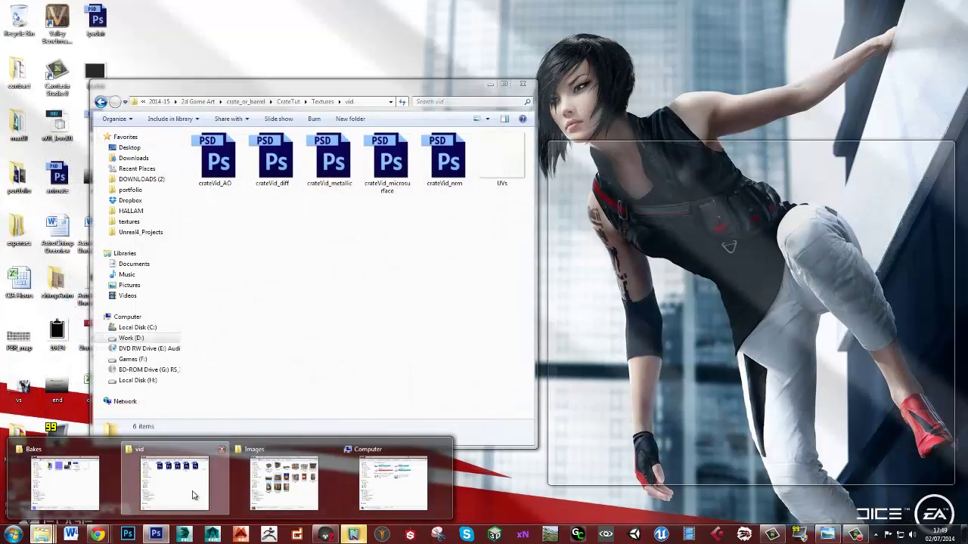
left_click(174, 484)
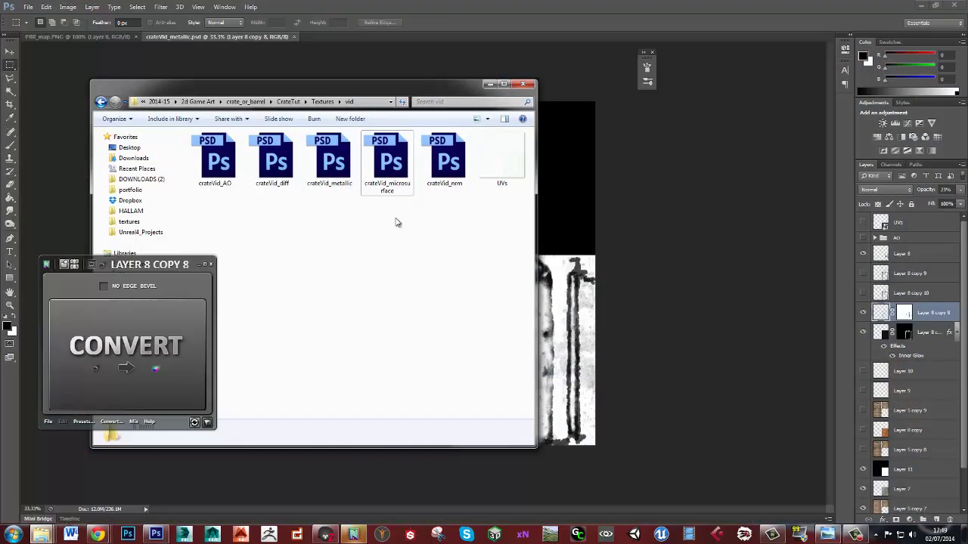
double_click(272, 158)
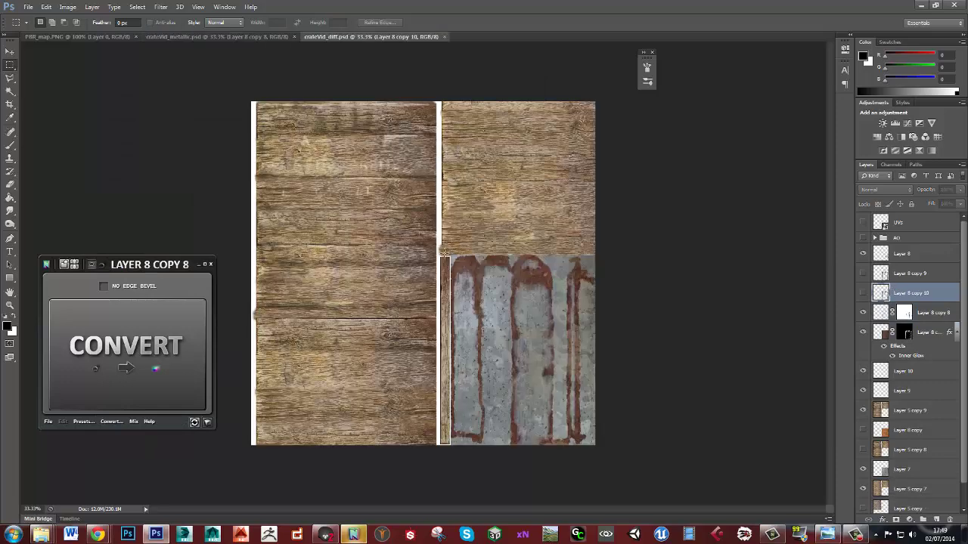
key("ctrl+shift+s")
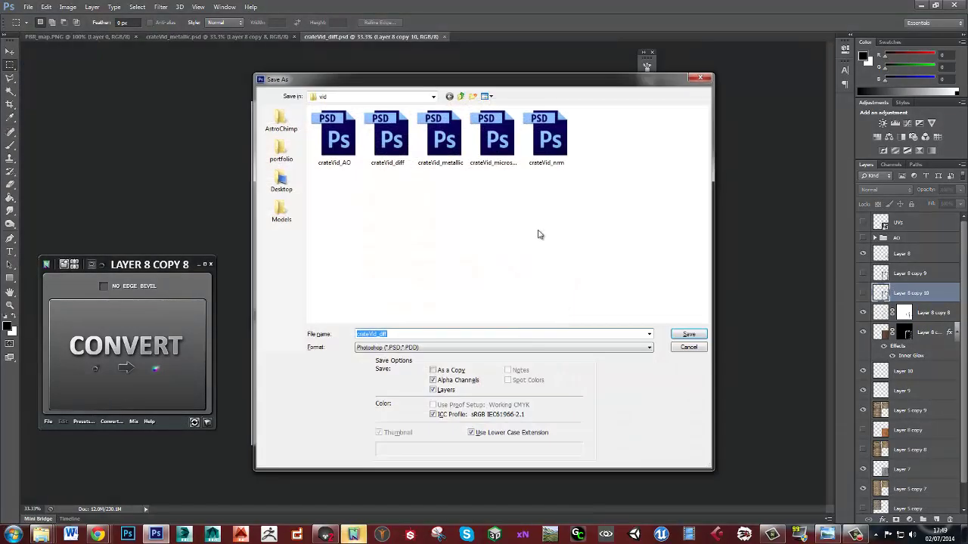
double_click(496, 136)
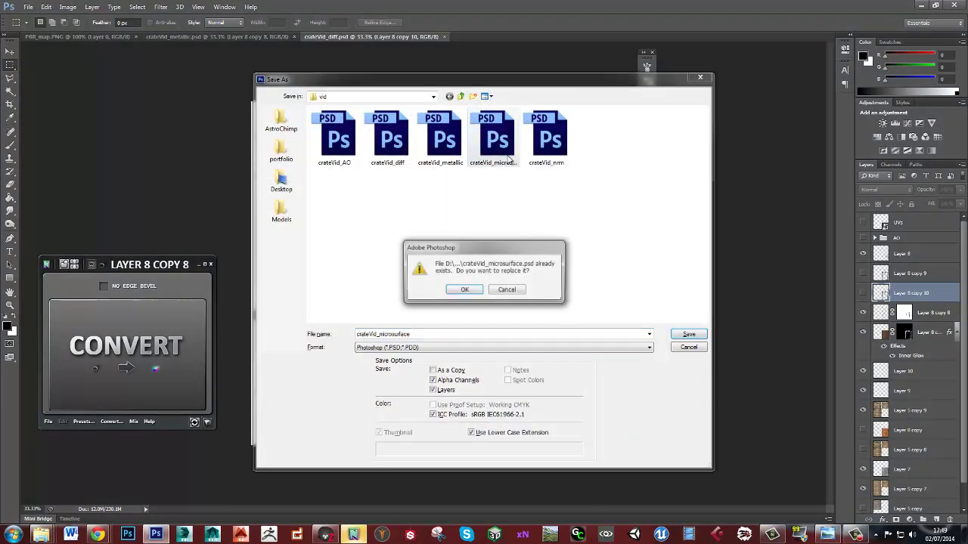
left_click(462, 291)
left_click(599, 254)
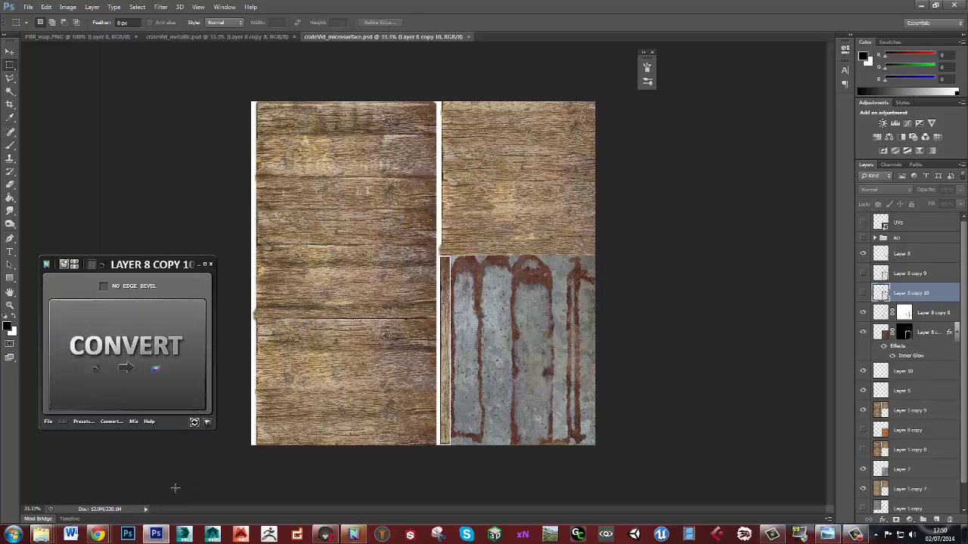
Step: Switch to Chrome and reopen Marmoset's PBR In Practice tutorial from the search results for material value reference
mouse_move(99, 534)
left_click(282, 486)
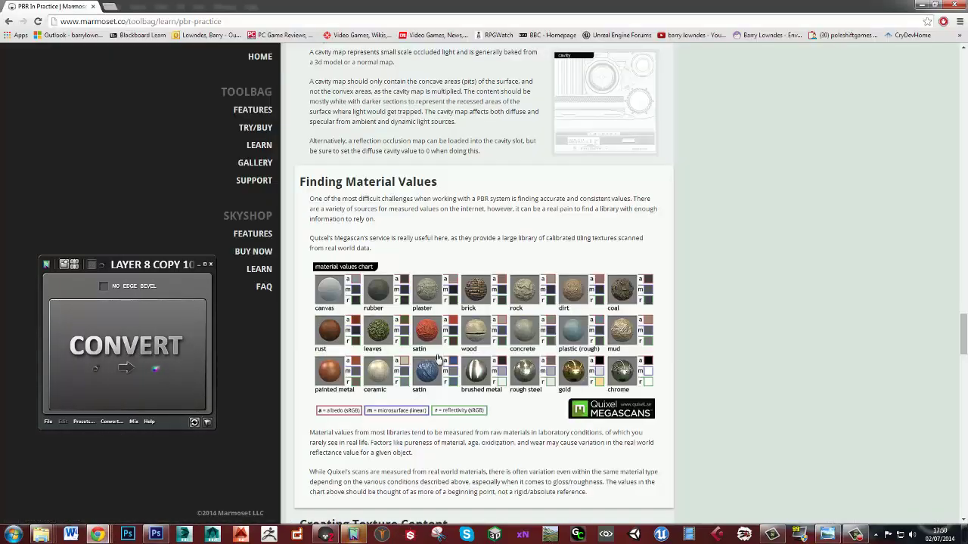
left_click(8, 21)
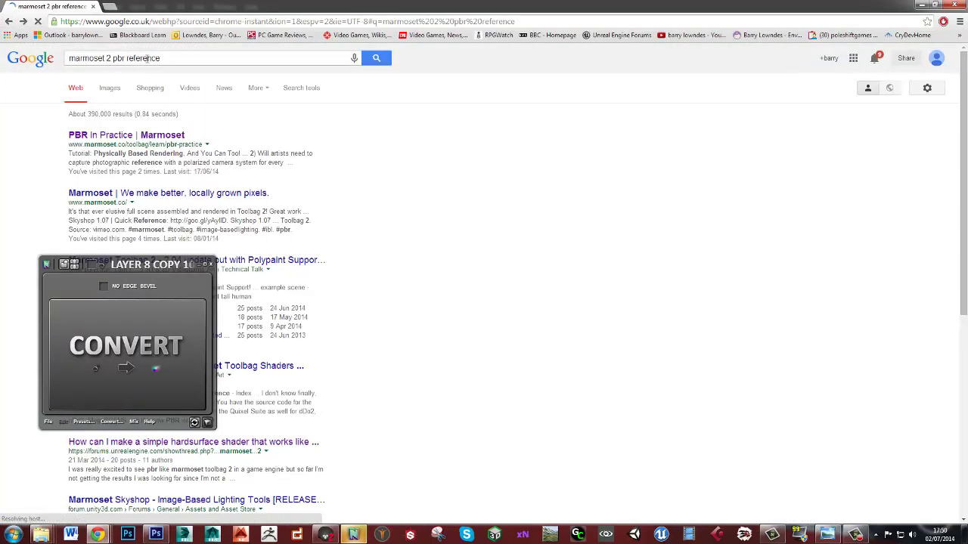
left_click(149, 137)
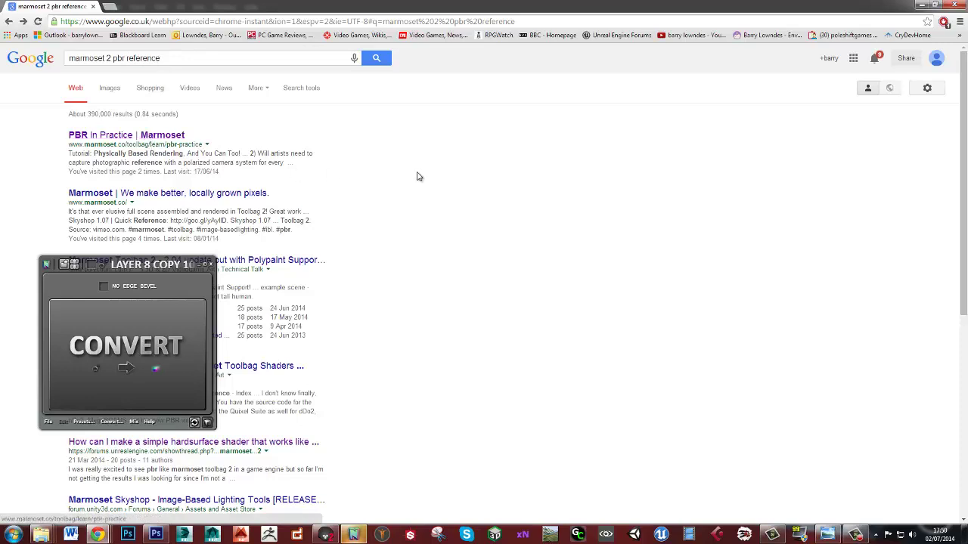
left_click(158, 139)
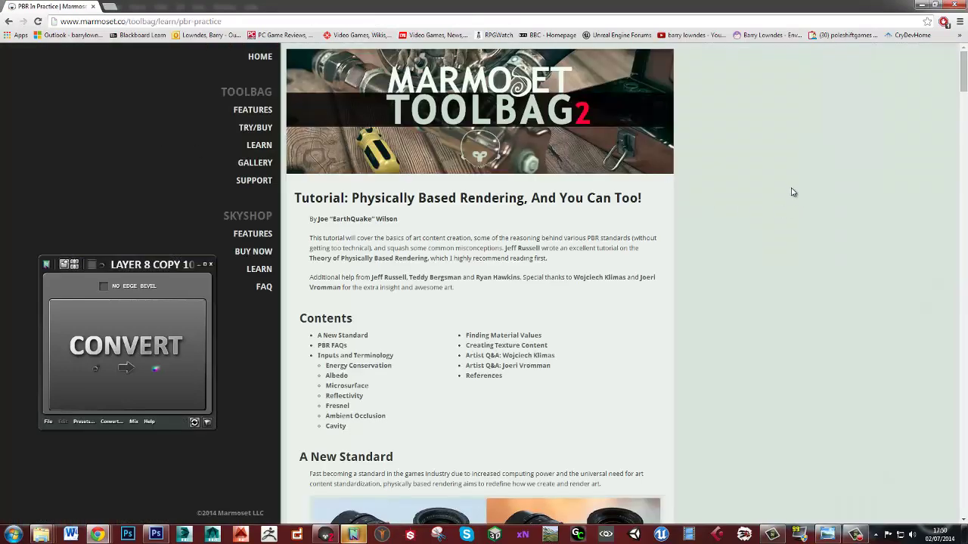
Step: Look through the PBR In Practice tutorial for guidance on microsurface and material values
scroll(791, 190, "down", 3)
scroll(929, 290, "down", 6)
scroll(907, 378, "down", 15)
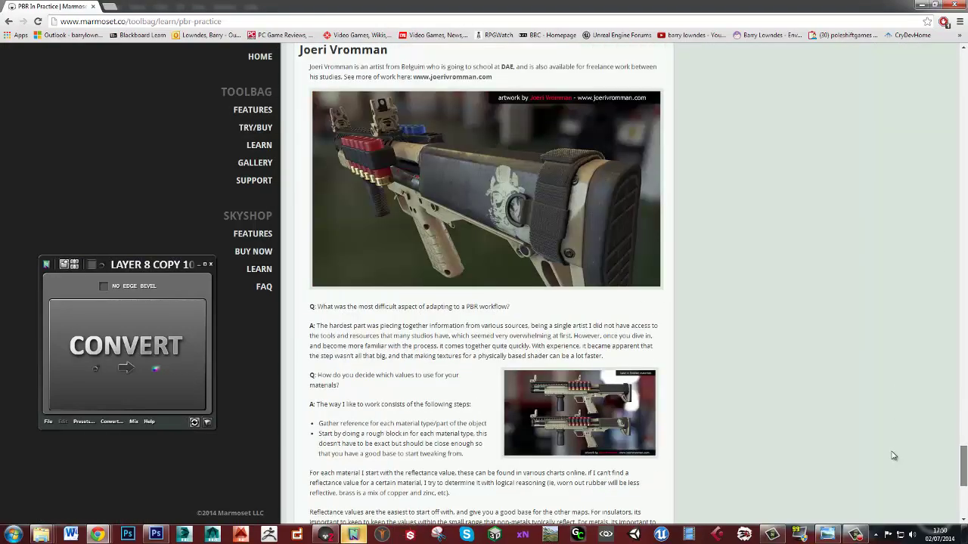
scroll(891, 417, "up", 20)
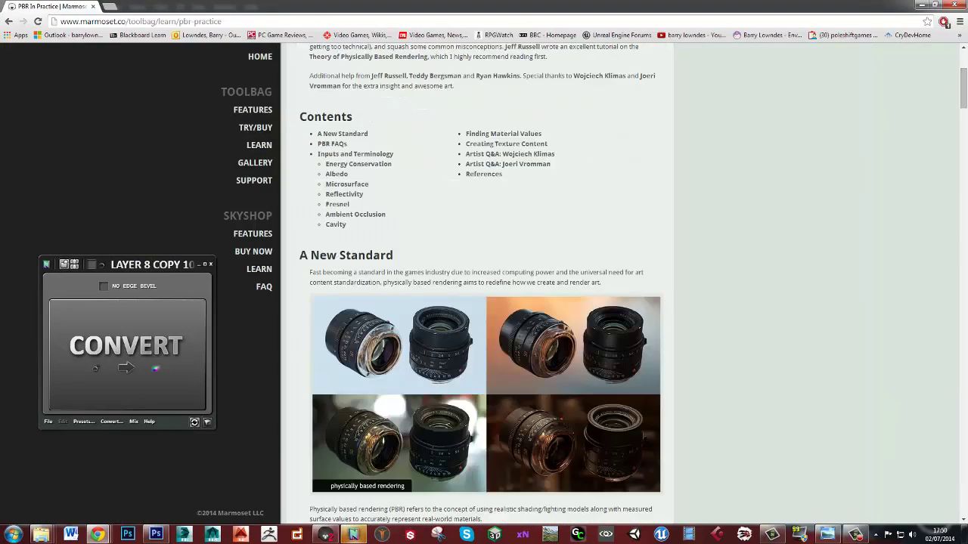
left_click_drag(963, 89, 962, 246)
scroll(962, 246, "down", 15)
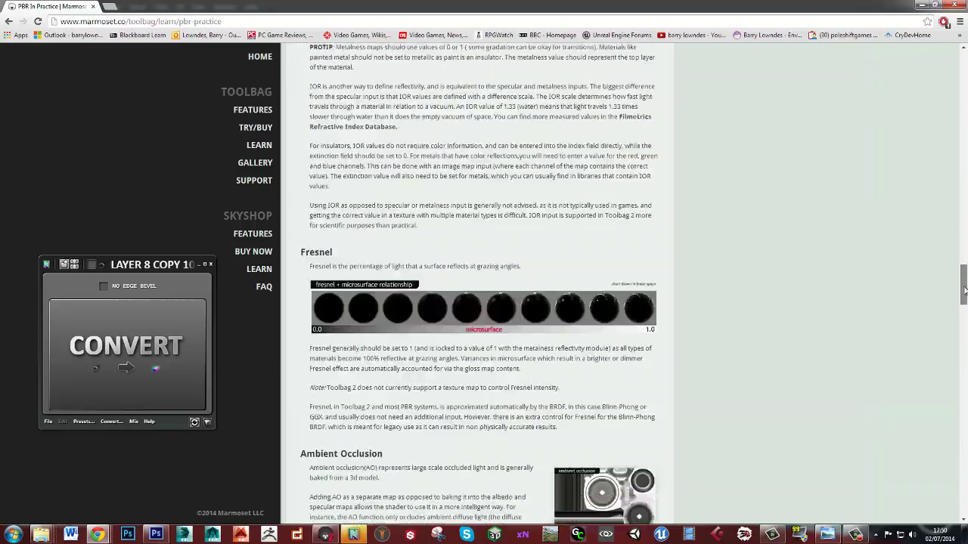
scroll(484, 303, "down", 15)
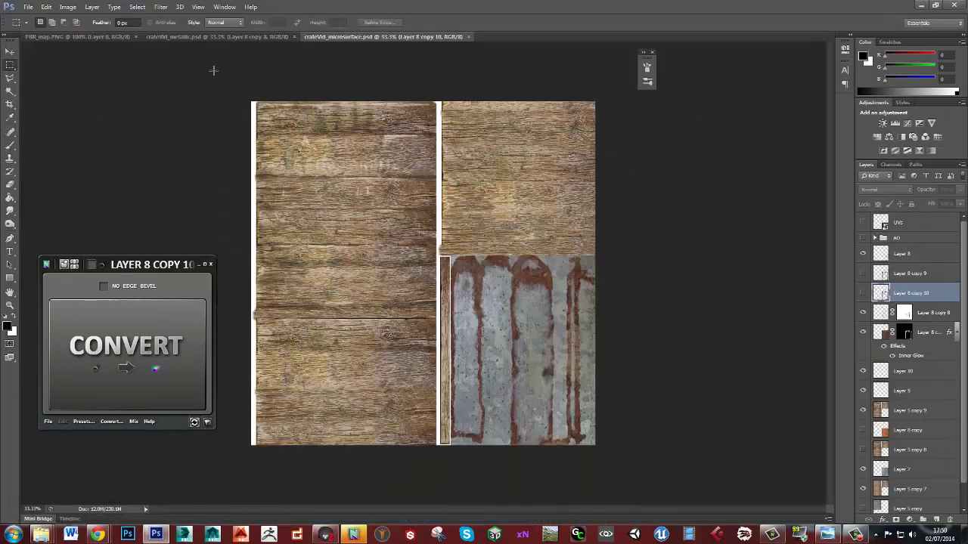
Step: In Photoshop's PBR_map chart, close the floating converter window, sample wood's microsurface swatch as foreground colour and check its value
left_click(90, 37)
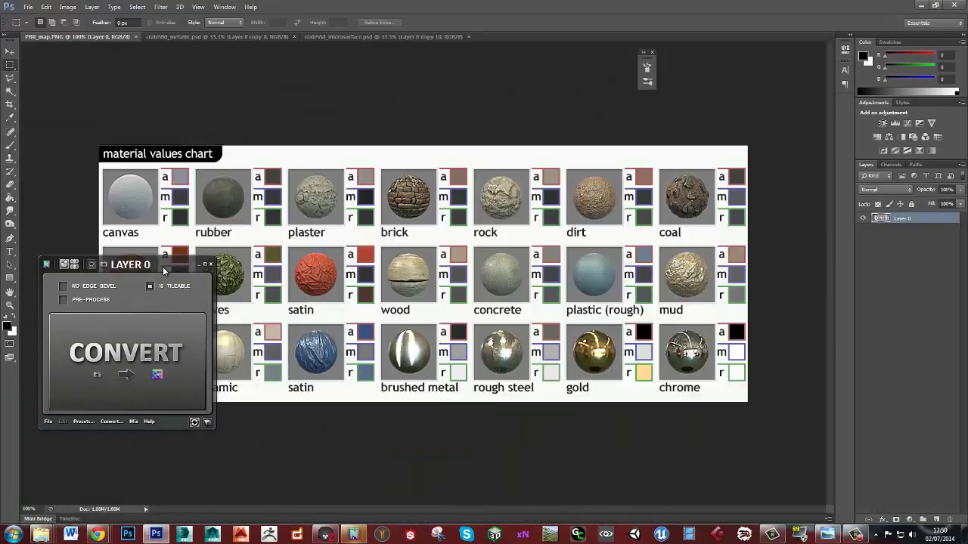
left_click(211, 271)
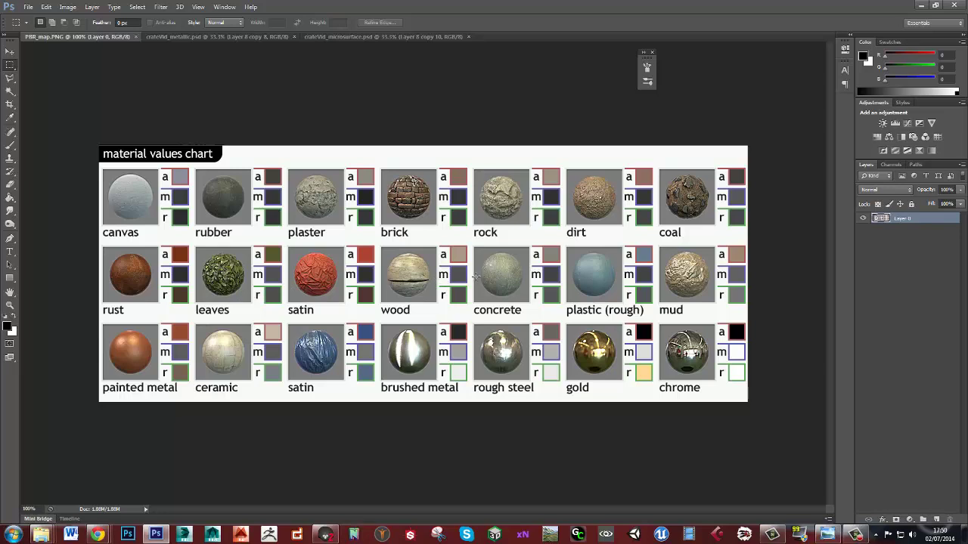
key("g")
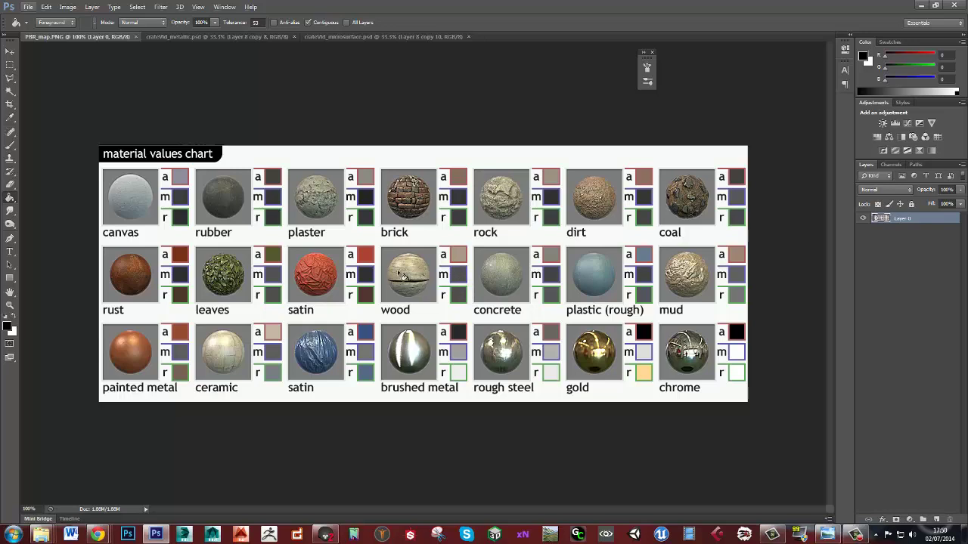
left_click(460, 275, "alt")
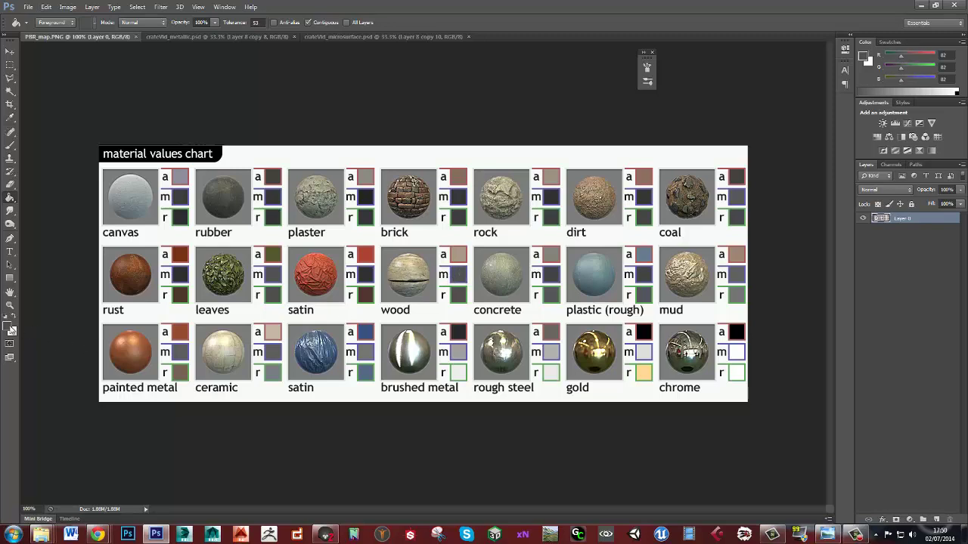
left_click(10, 329)
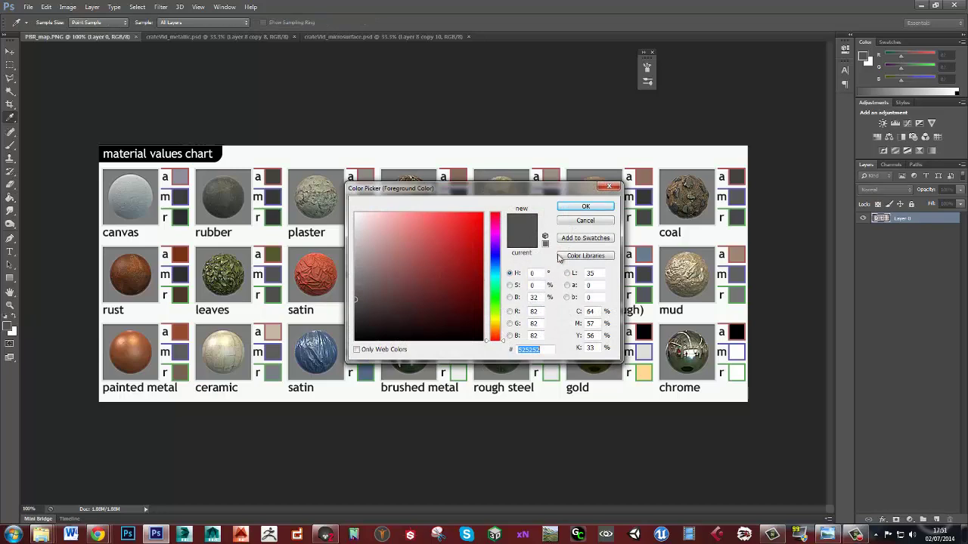
left_click(586, 220)
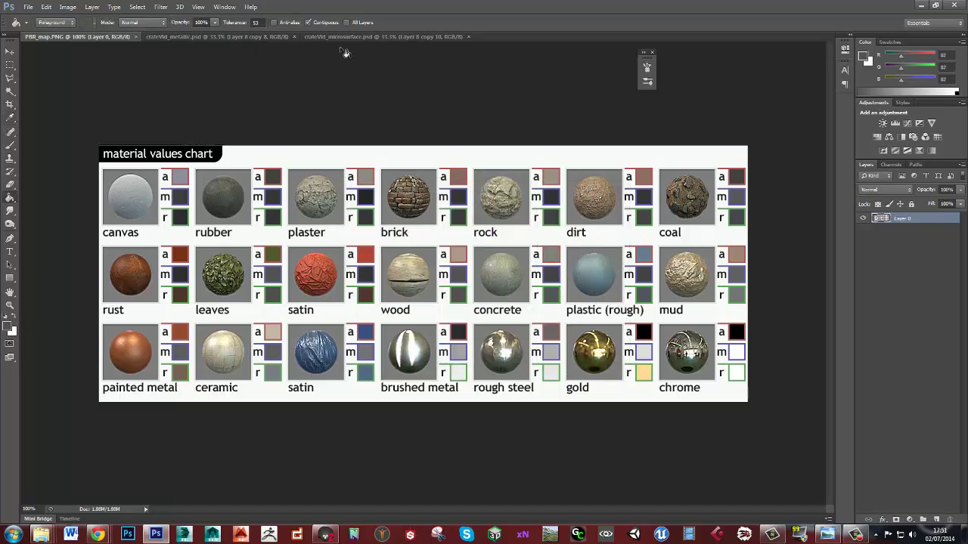
Step: Hide Layer 5 copy 9 in crateVid_microsurface
left_click(367, 36)
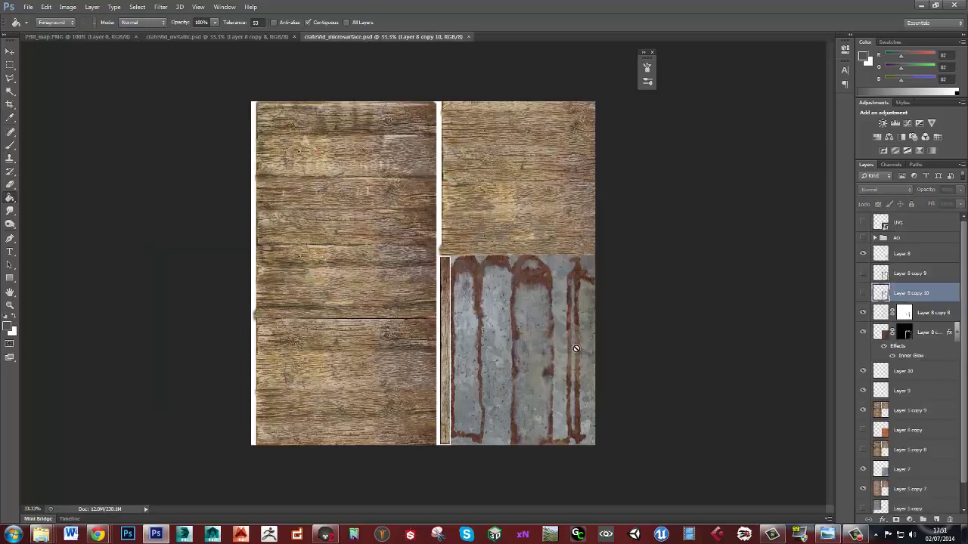
scroll(960, 384, "down", 1)
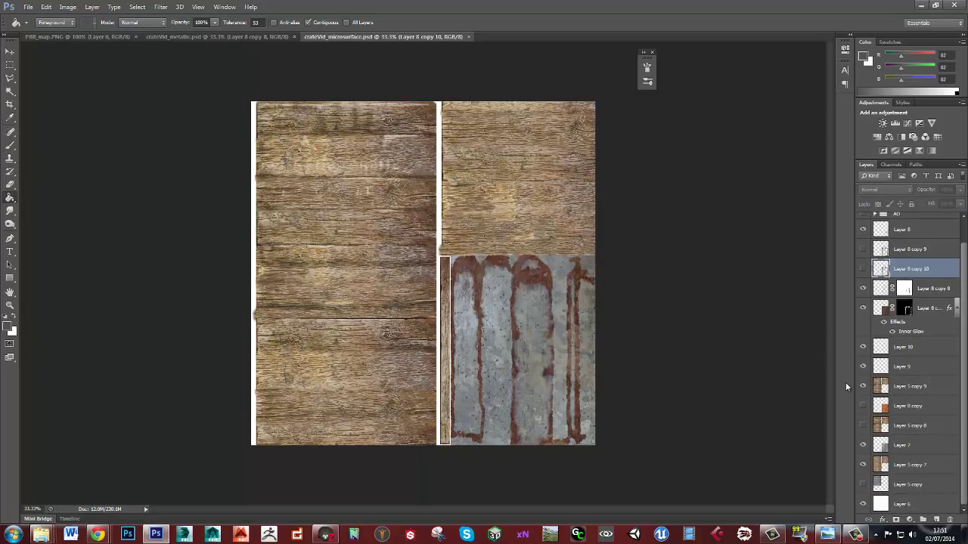
left_click(863, 386)
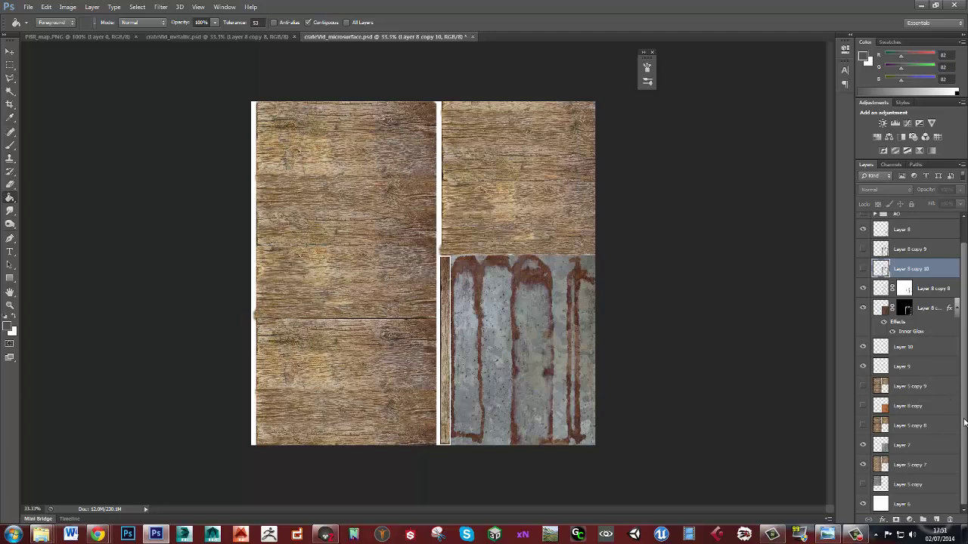
Step: Start a Levels adjustment on the wood in Layer 5 copy 7, narrowing the output levels to 75 and 89
left_click(922, 467)
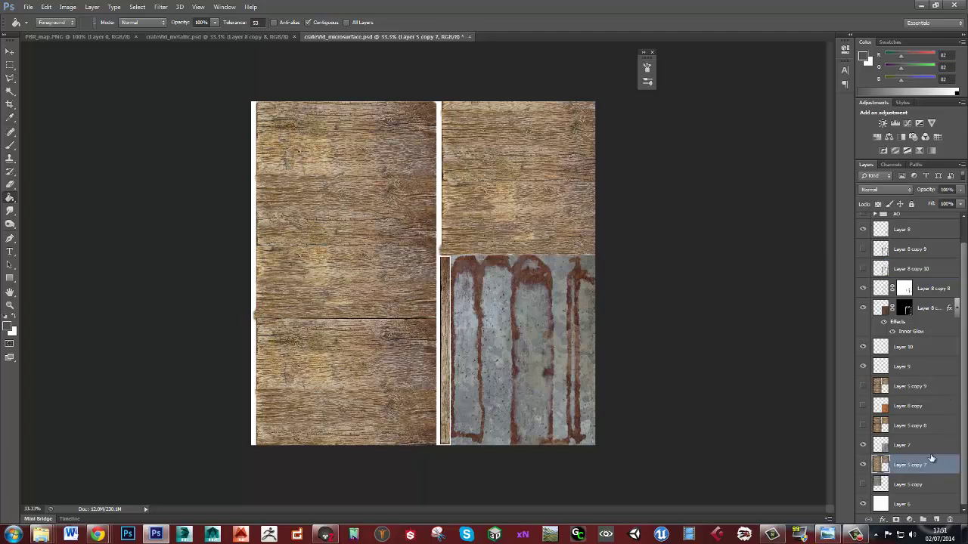
key("ctrl+l")
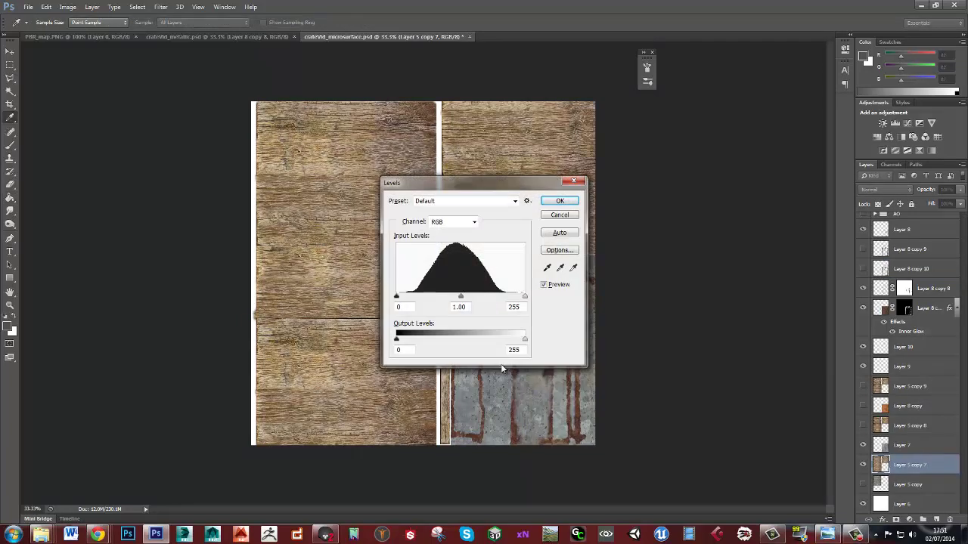
left_click_drag(524, 339, 427, 343)
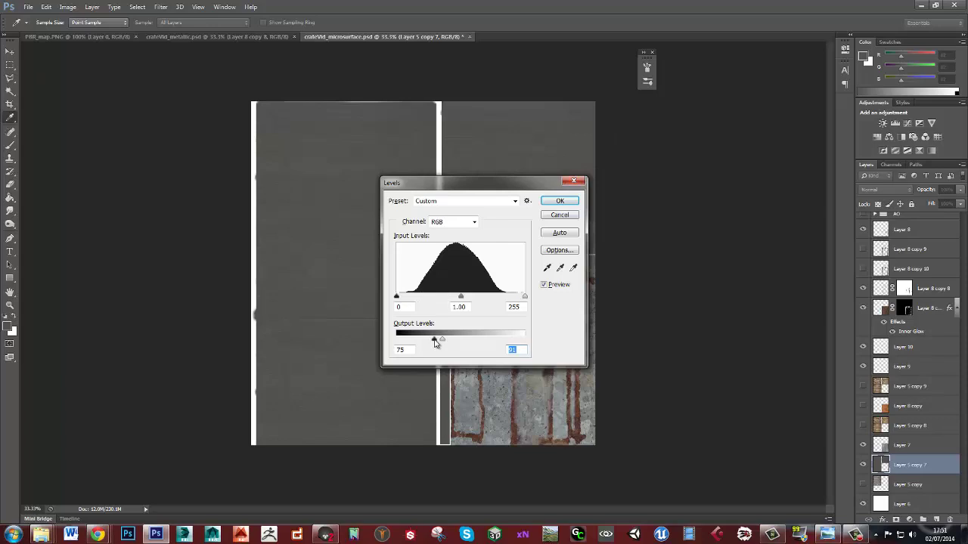
left_click(435, 341)
key("Tab")
Step: Tighten the wood's input levels to 91 and 167, fine-tune its output levels, and apply the Levels adjustment
left_click_drag(470, 186, 577, 160)
left_click_drag(634, 271, 587, 270)
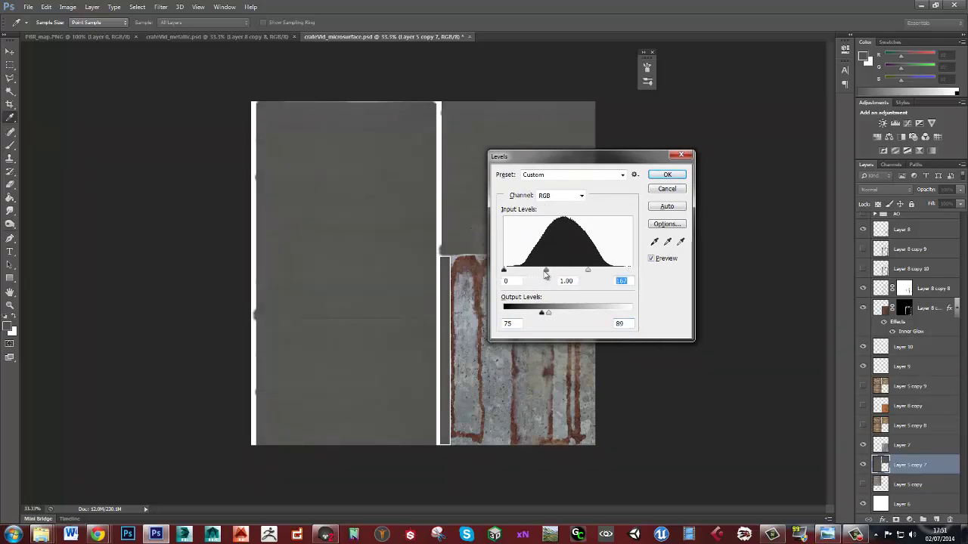
left_click_drag(504, 273, 570, 276)
left_click(570, 274)
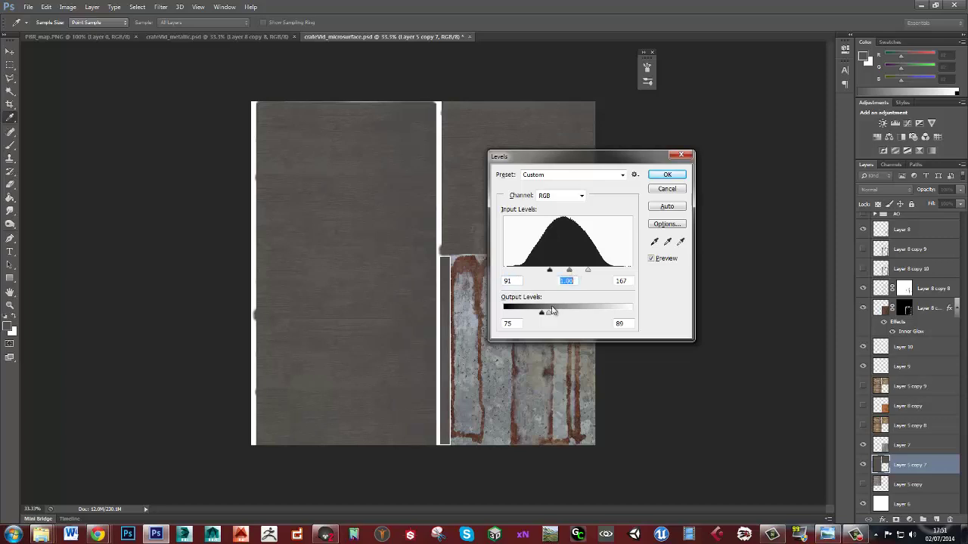
left_click_drag(550, 318, 541, 318)
left_click_drag(551, 317, 548, 318)
left_click(667, 175)
key("g")
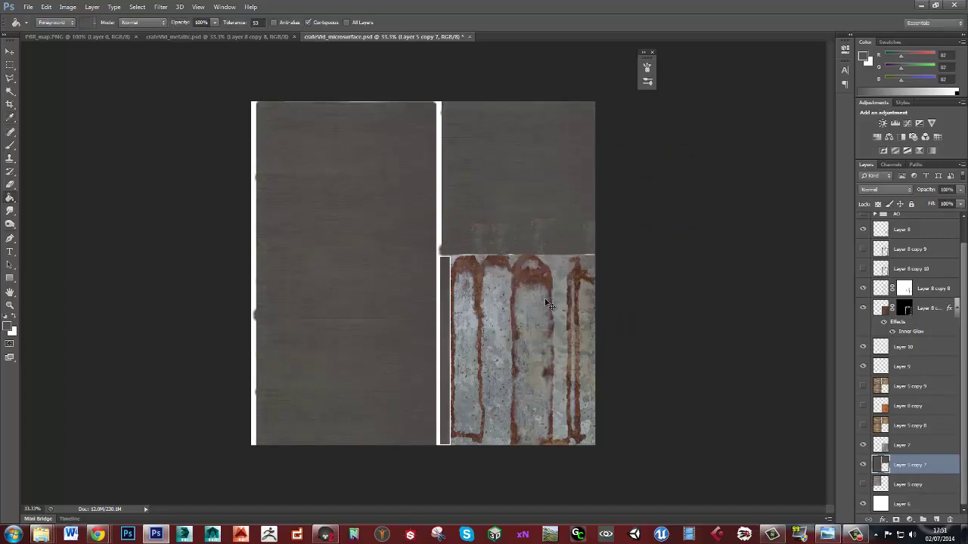
Step: Save the microsurface file, switch to Marmoset Toolbag and load crateVid_microsurface as the crate material's gloss map
key("ctrl+s")
left_click(326, 535)
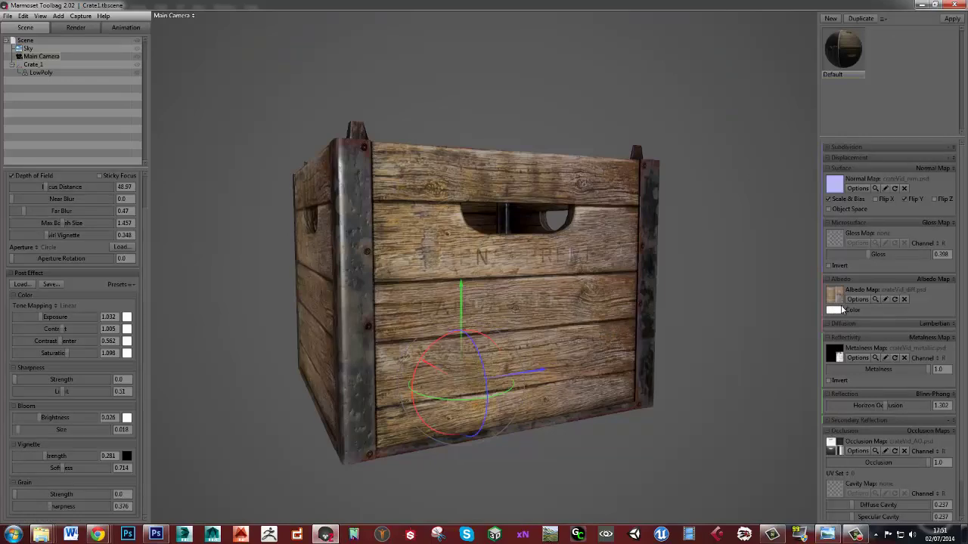
left_click(834, 242)
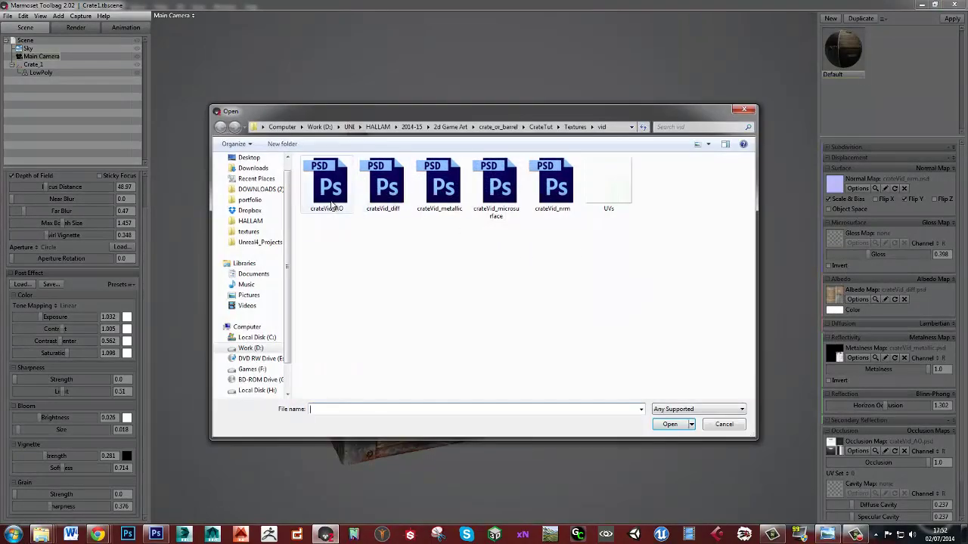
double_click(501, 216)
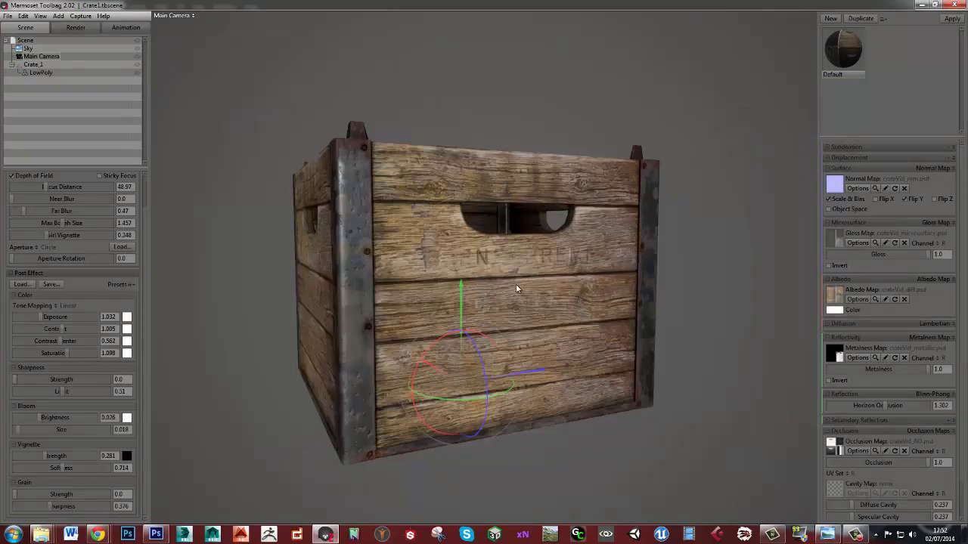
Step: Examine the glossiness of the crate's wooden planks up close from several angles
left_click_drag(517, 288, 533, 263)
scroll(496, 250, "up", 10)
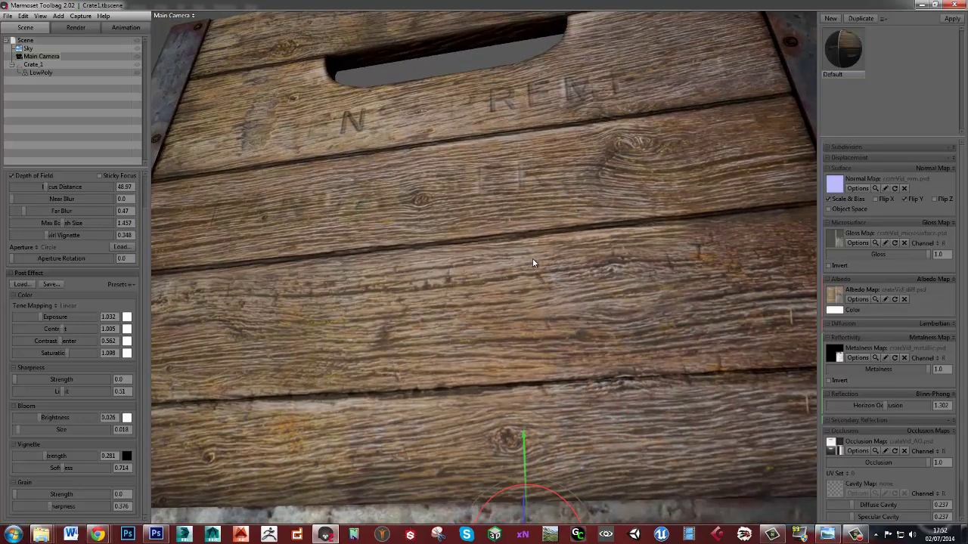
mouse_move(523, 279)
left_mouse_down()
mouse_move(549, 274)
mouse_move(530, 300)
mouse_move(573, 278)
mouse_move(517, 281)
left_mouse_up()
left_click_drag(588, 342, 507, 337)
Step: Back in Photoshop, select Layer 7, sample rough steel's microsurface swatch from the PBR_map chart and check its value
key("alt+Tab")
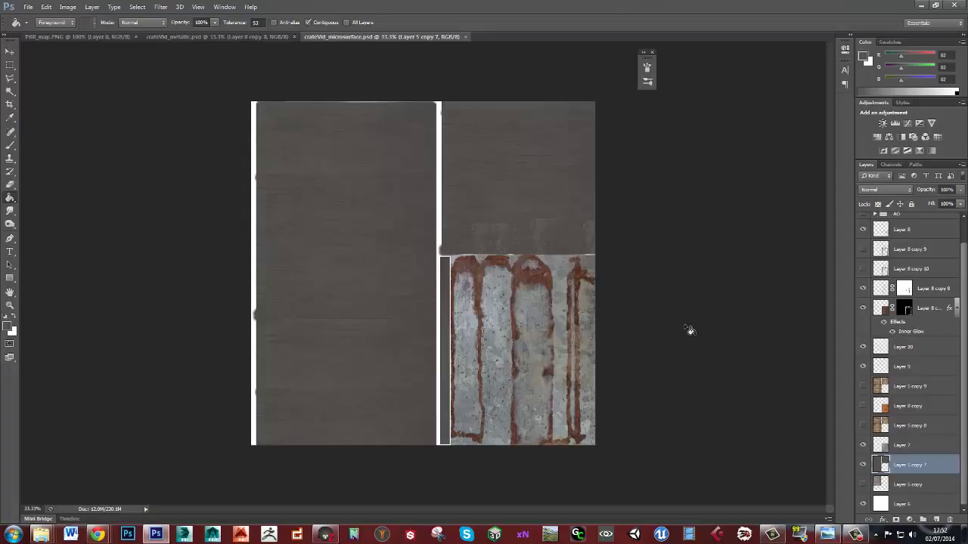
left_click(918, 446)
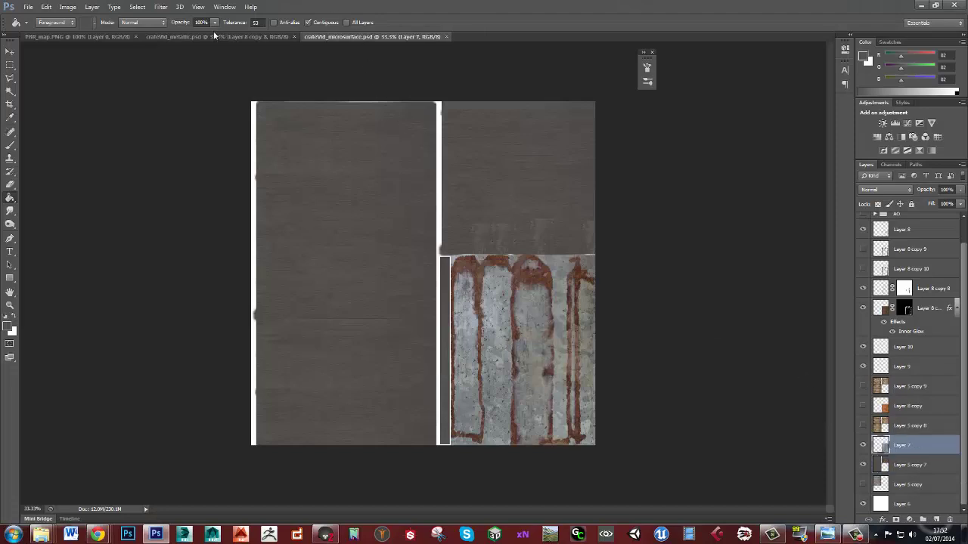
left_click(95, 37)
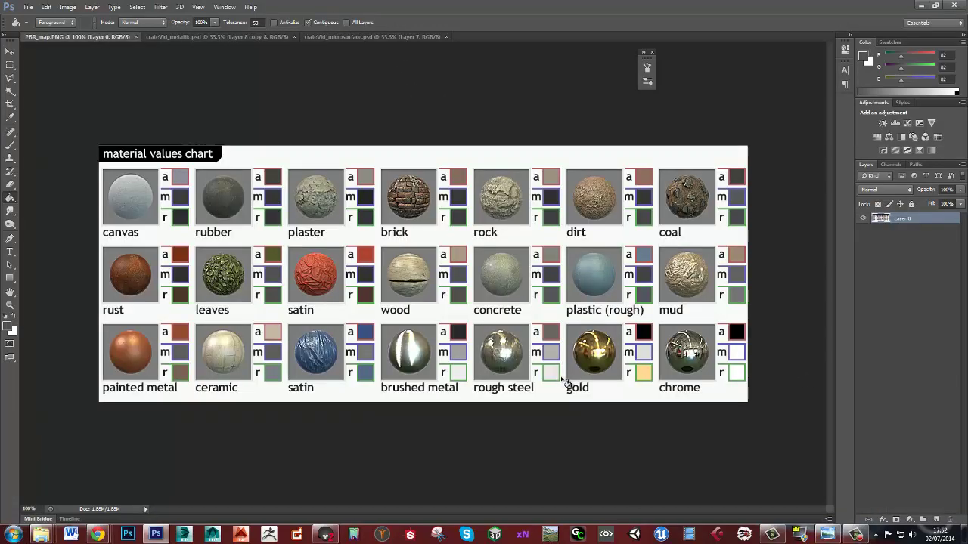
left_click(555, 353)
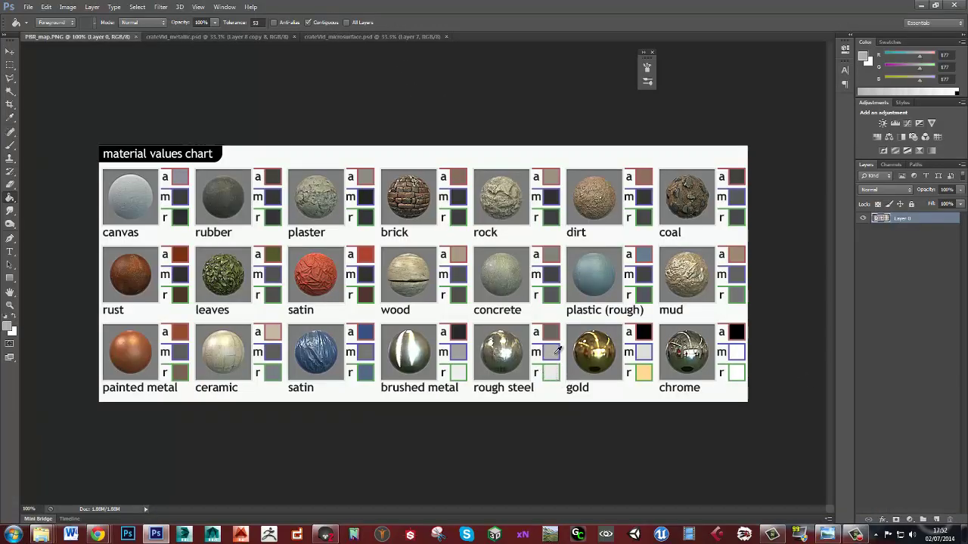
left_click(6, 328)
left_click(601, 223)
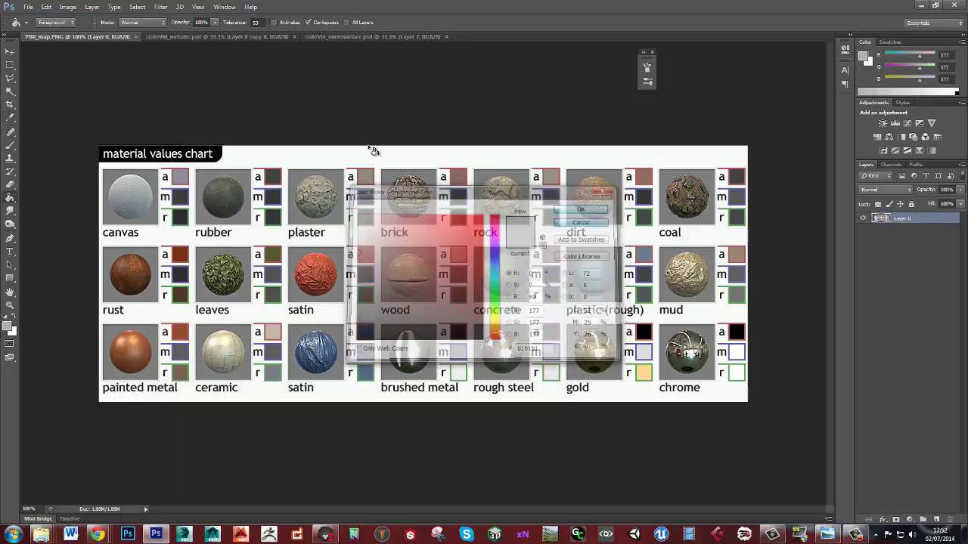
Step: Start a Levels adjustment on the metal in crateVid_microsurface's Layer 7, setting the output levels to 170 and 185
left_click(365, 37)
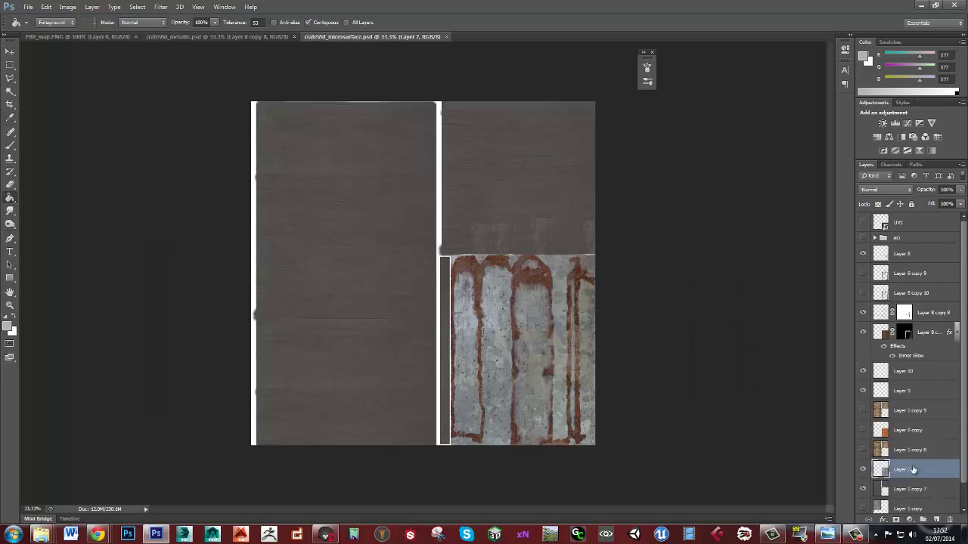
key("ctrl+l")
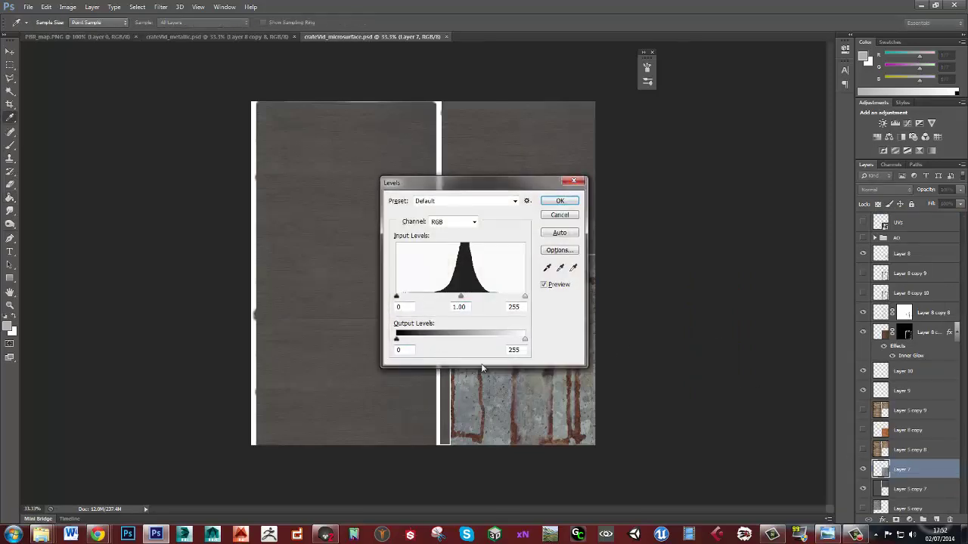
left_click_drag(520, 351, 459, 350)
type("1")
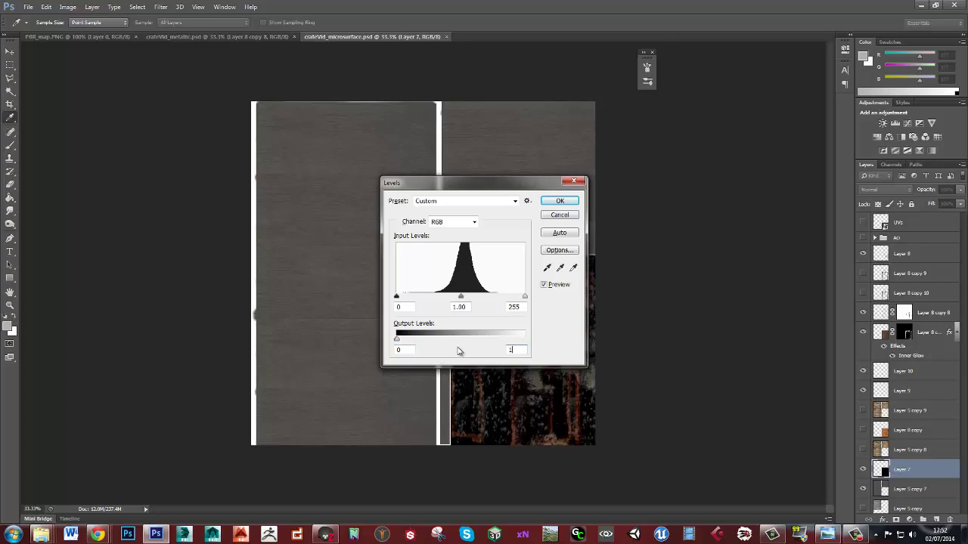
type("85")
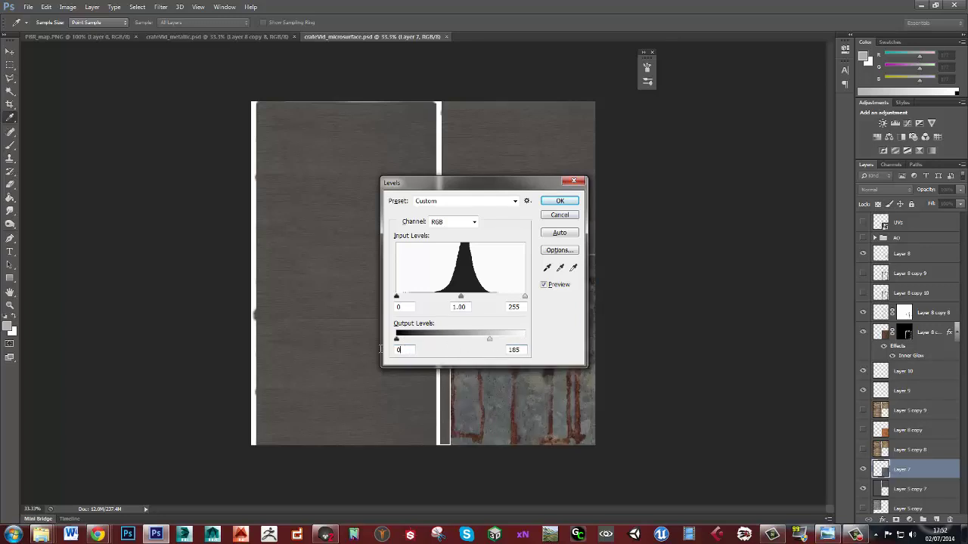
type("170")
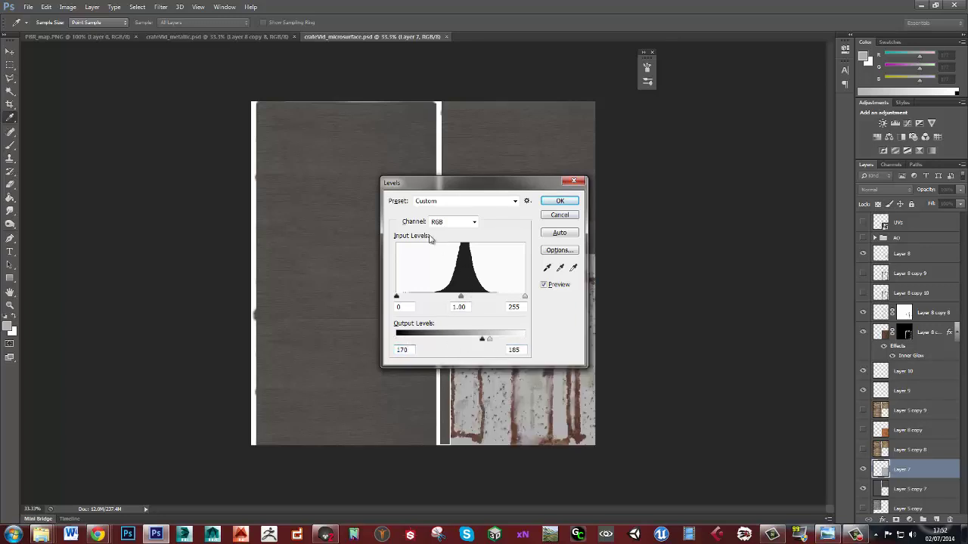
Step: Raise the metal's contrast by bringing its black and white input levels closer together, and apply the Levels adjustment
left_click_drag(456, 191, 255, 205)
left_click_drag(323, 312, 279, 313)
left_click_drag(195, 313, 266, 317)
left_click(358, 217)
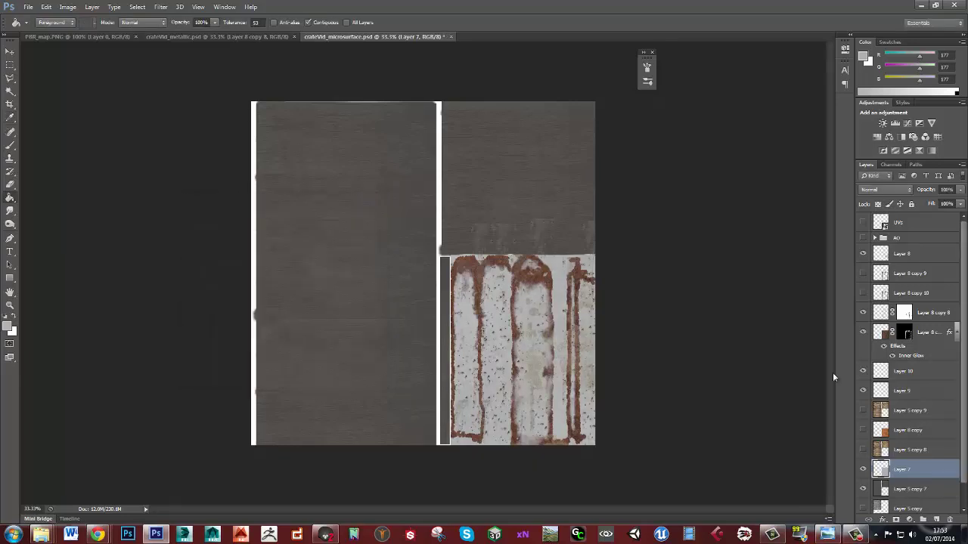
Step: Flatten the mask and inner glow of the rust layer, Layer 8 copy 2, by merging it with a new empty layer
left_click(929, 334)
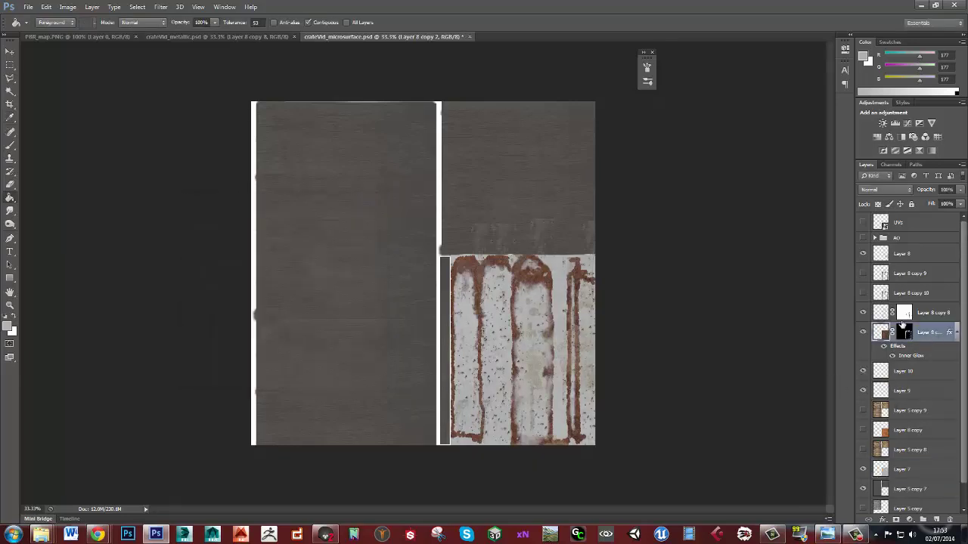
left_click(936, 520)
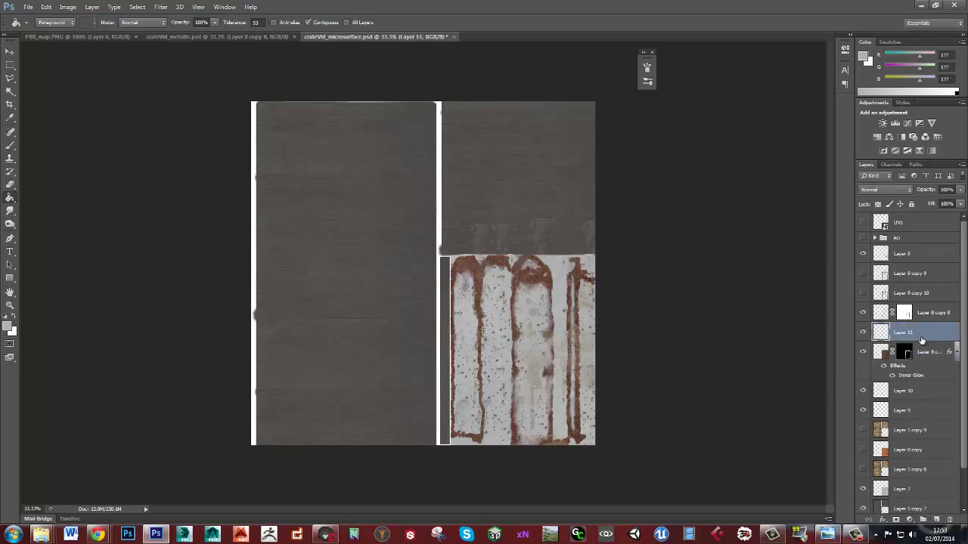
left_click(927, 339, "ctrl")
right_click(929, 336)
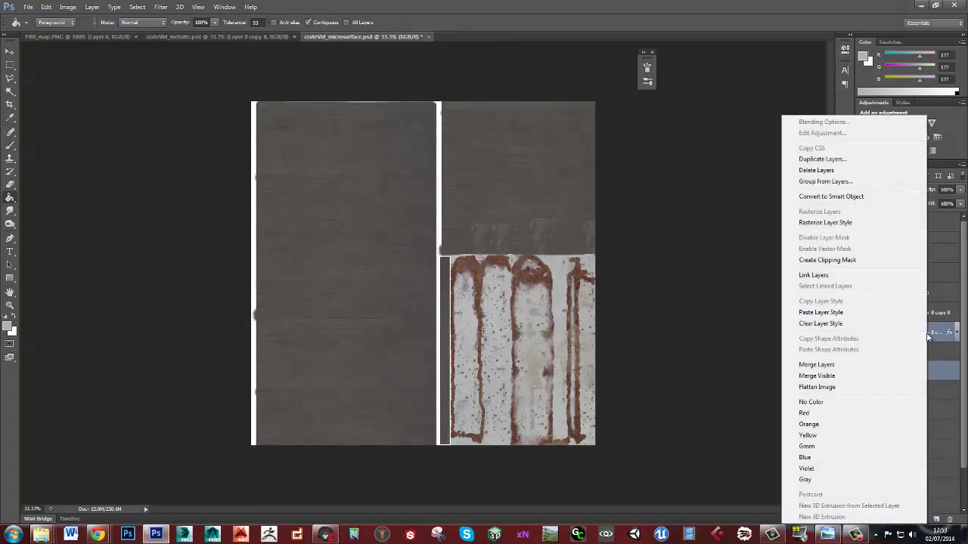
left_click(813, 364)
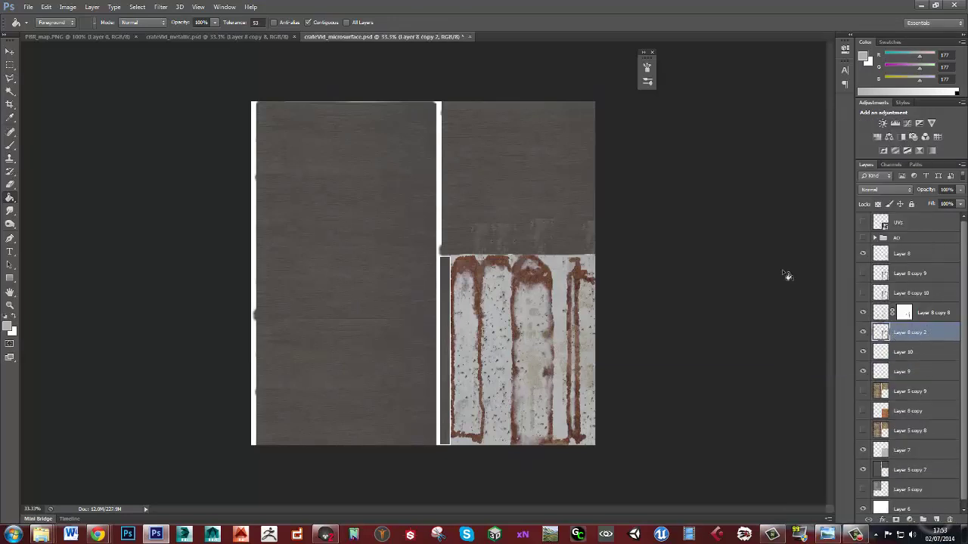
Step: Sample rust's microsurface swatch from the PBR_map chart as the foreground colour and check its value
left_click(88, 37)
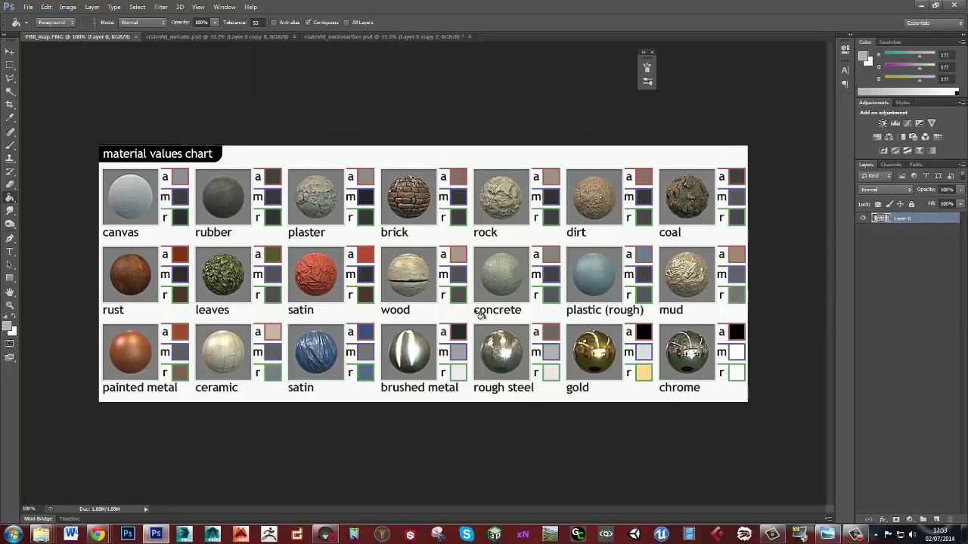
left_click(183, 276)
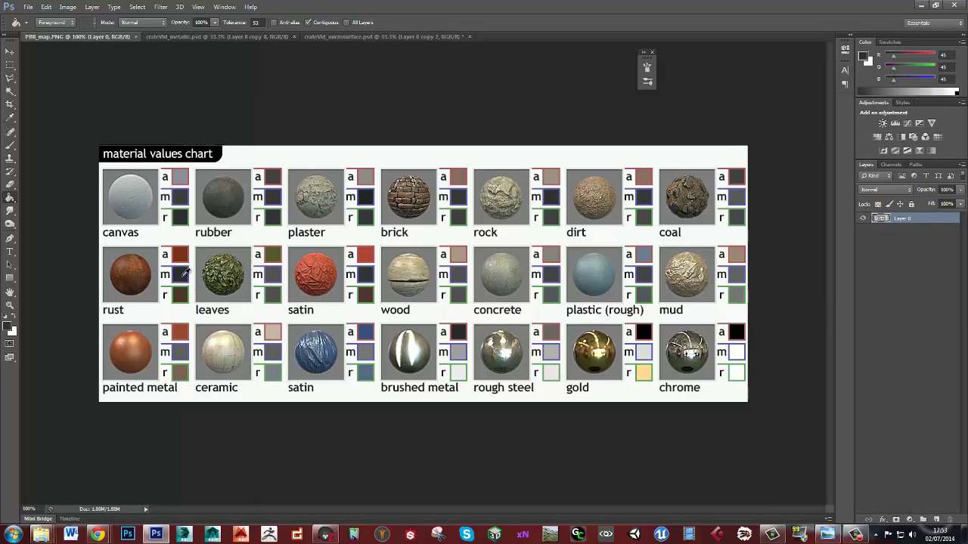
left_click(9, 327)
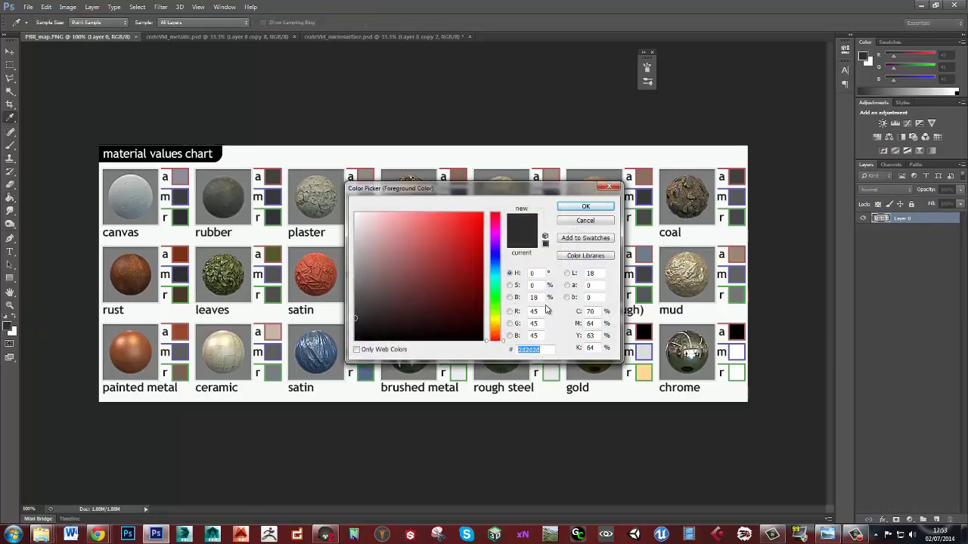
left_click(596, 209)
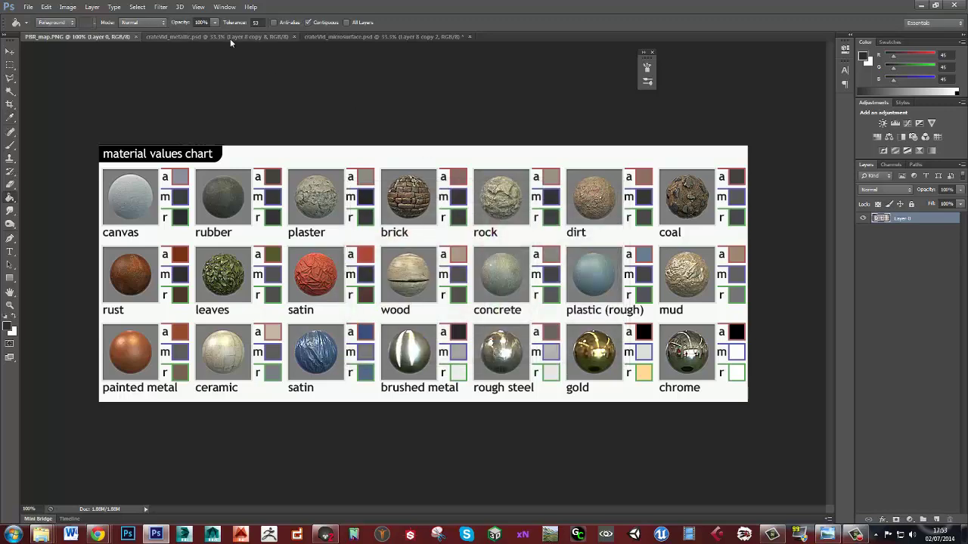
Step: Apply Levels to the rust in crateVid_microsurface's Layer 8 copy 2 with output levels 40 and 50 and a lower white input level
left_click(351, 37)
key("ctrl+l")
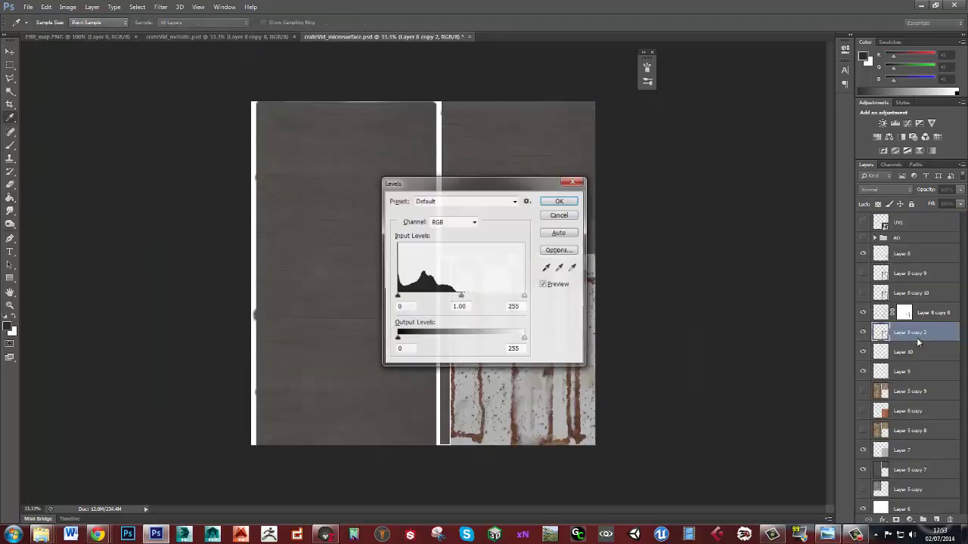
left_click_drag(482, 189, 317, 188)
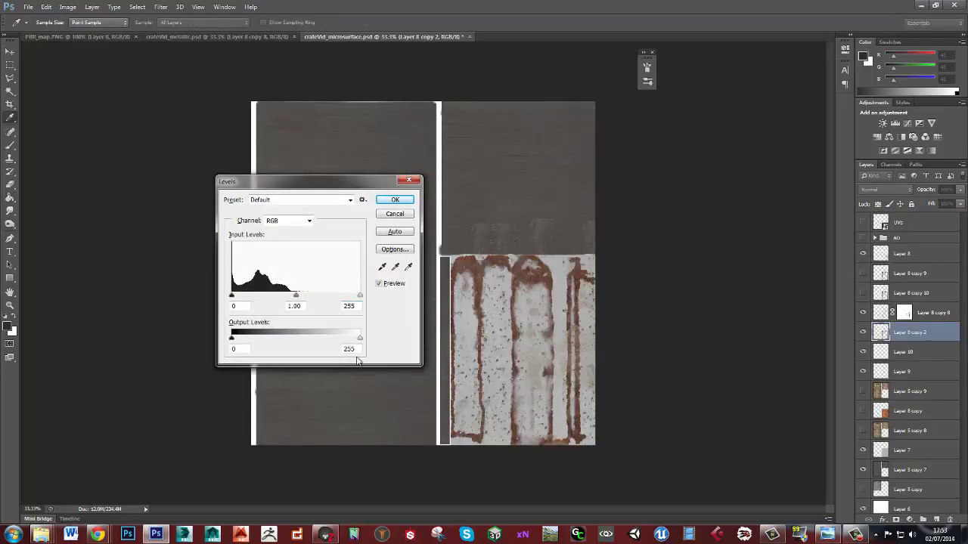
left_click_drag(361, 350, 300, 350)
type("50")
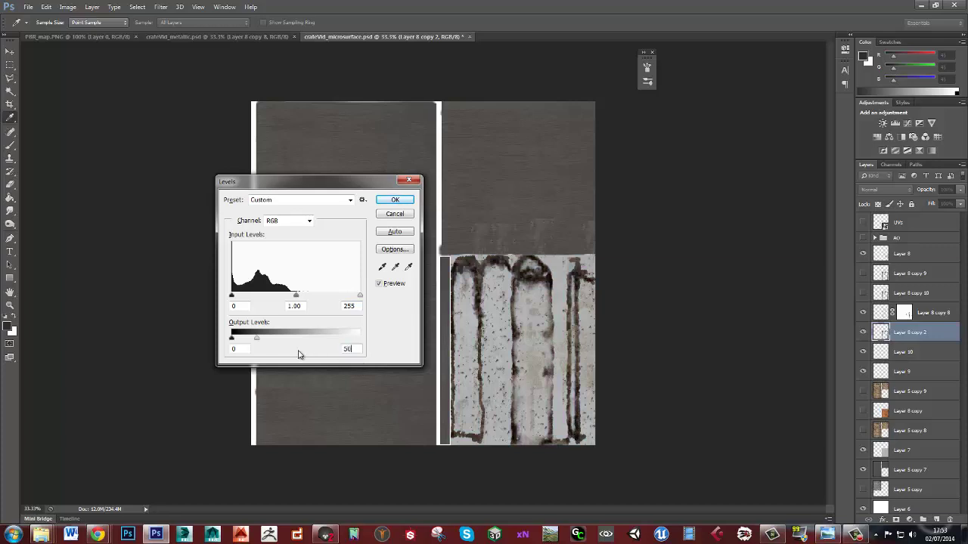
type("40")
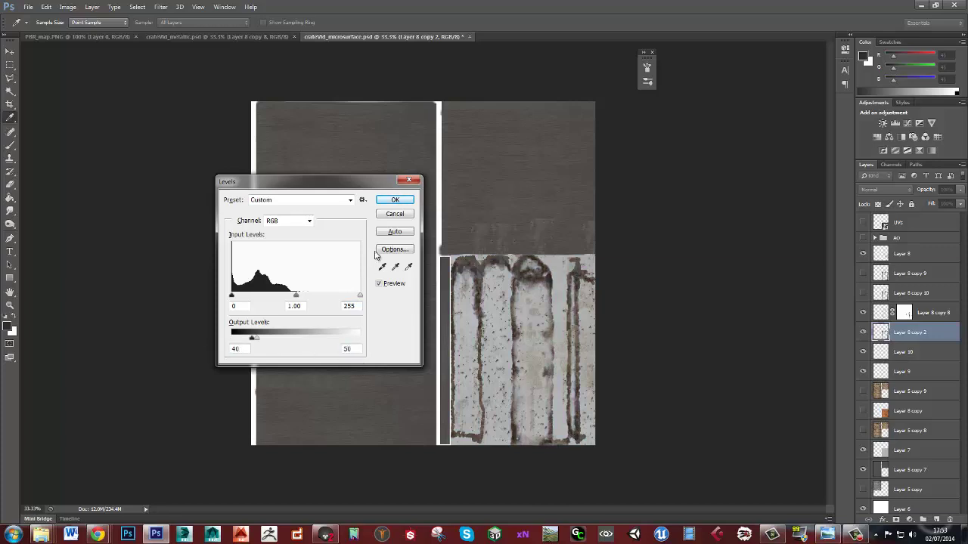
left_click_drag(361, 302, 293, 297)
left_click(408, 204)
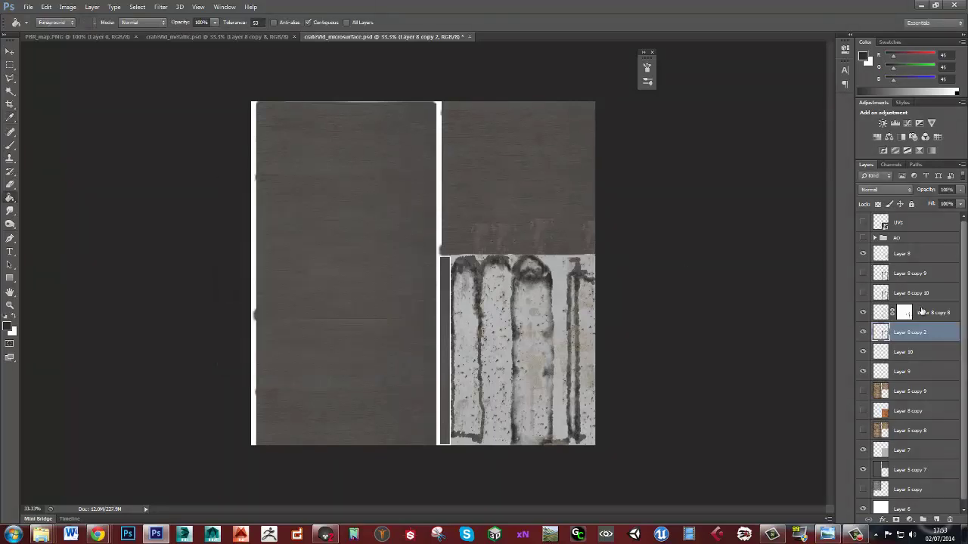
Step: Apply Levels to Layer 8 copy 8 with output levels 40 and 50 and input levels 87 and 153
left_click(938, 318)
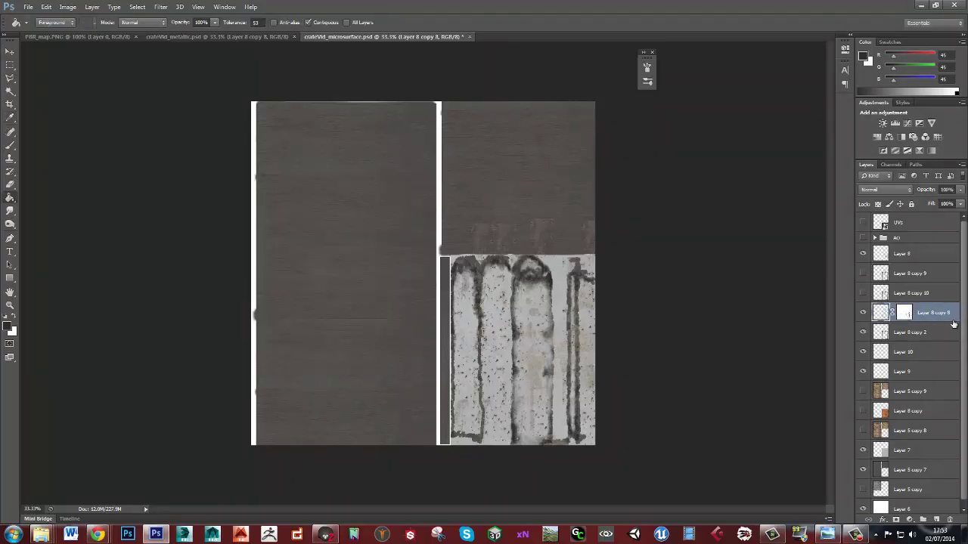
key("ctrl+l")
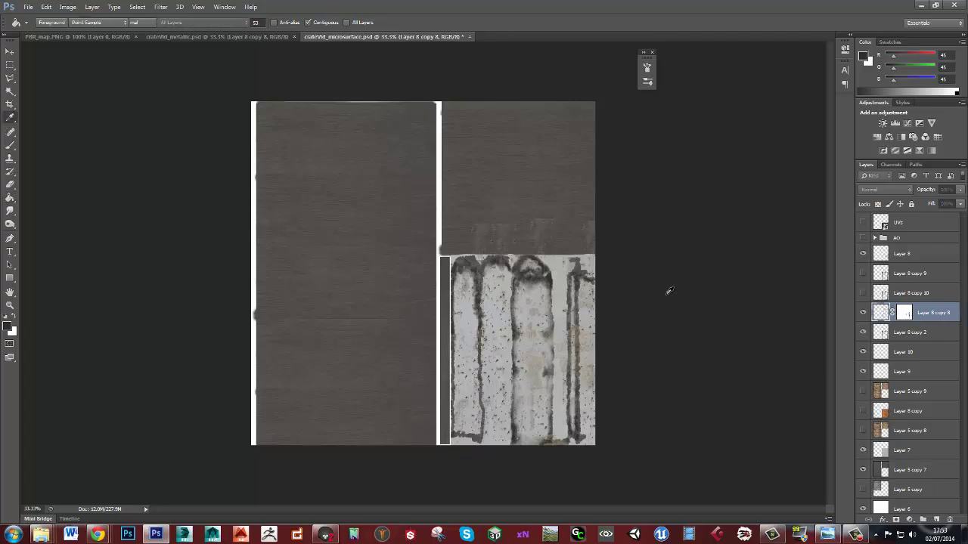
double_click(515, 349)
type("50")
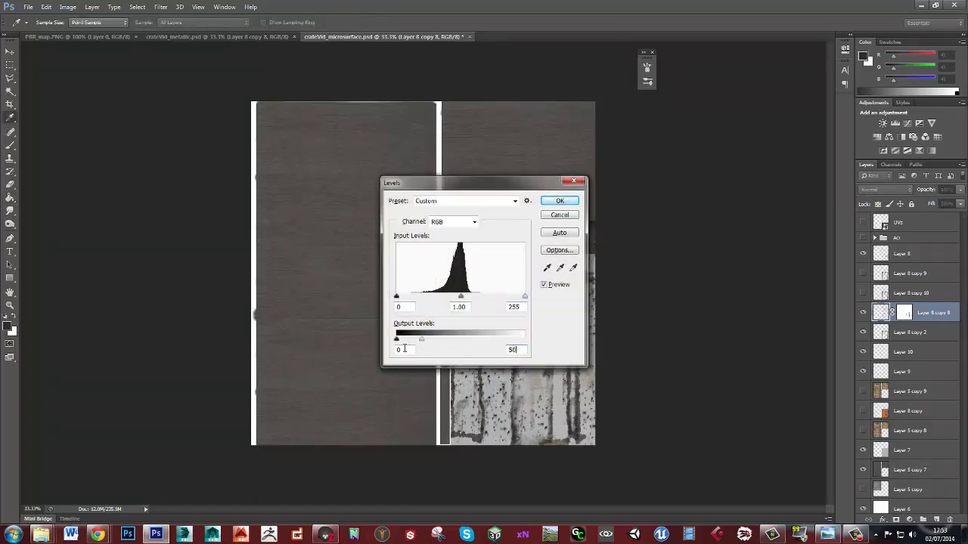
key("Tab")
type("40")
left_click_drag(524, 296, 473, 296)
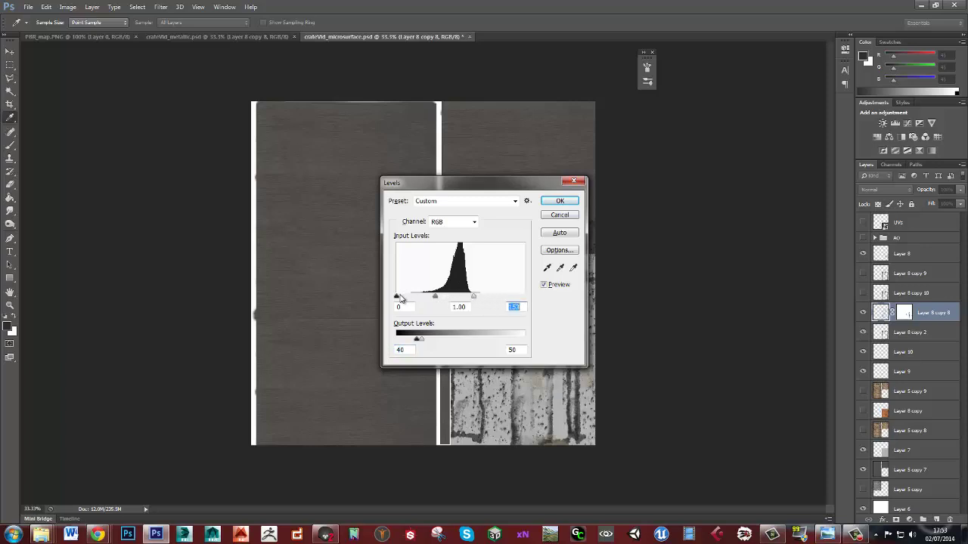
left_click_drag(400, 298, 441, 298)
left_click(569, 202)
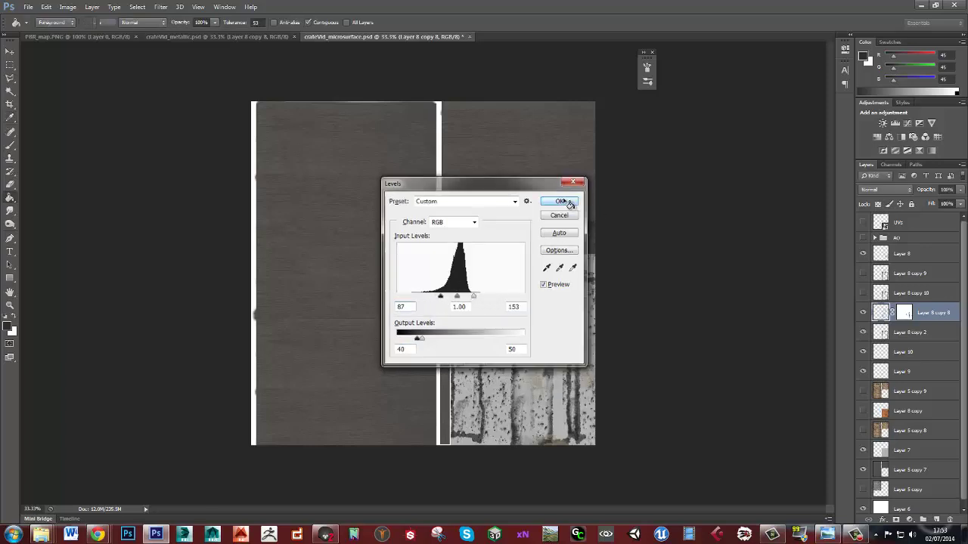
Step: Sample another dark grey swatch from the PBR_map chart and check its value
left_click(103, 36)
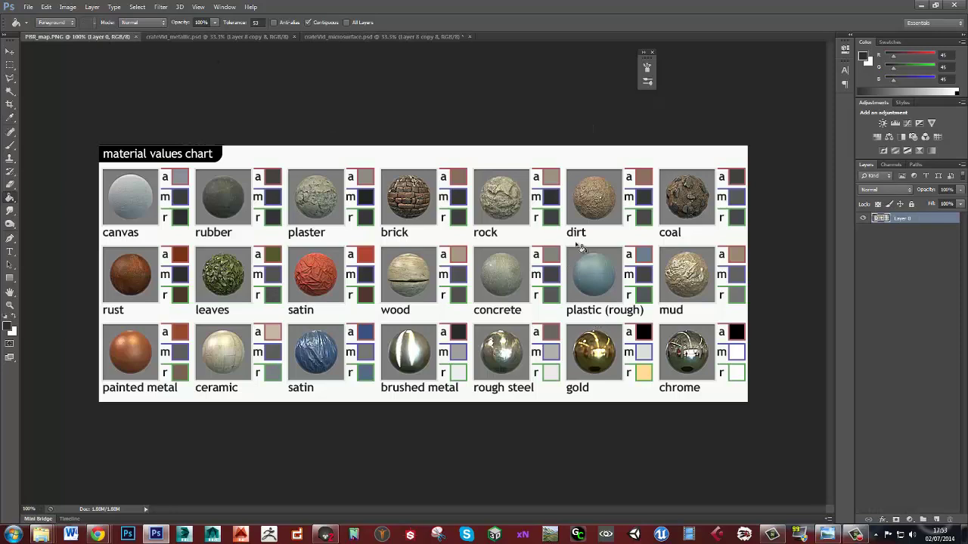
left_click(178, 294, "alt")
left_click(8, 327)
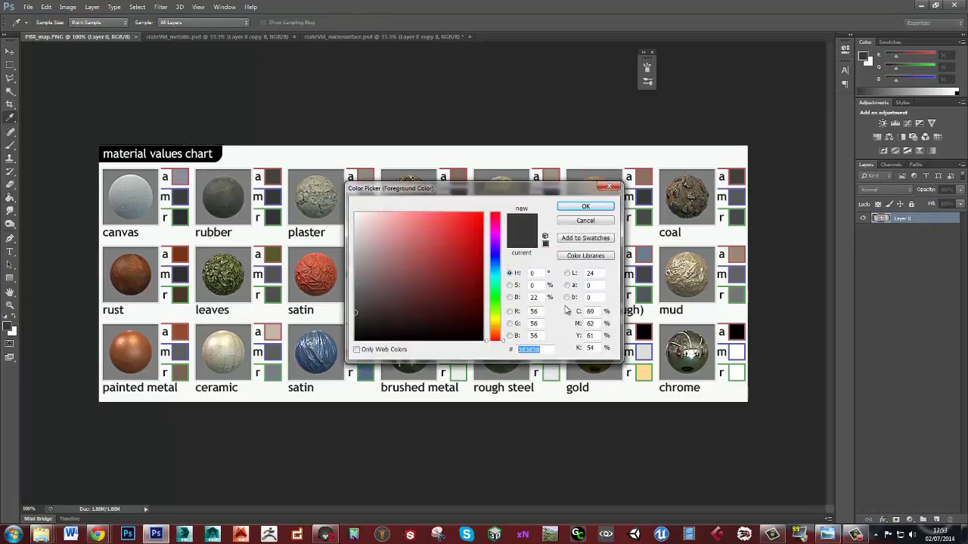
left_click(585, 220)
Step: In crateVid_microsurface, erase Layer 8 copy 8's stray marks from the wood just above the metal area, and clear the selection
left_click(372, 36)
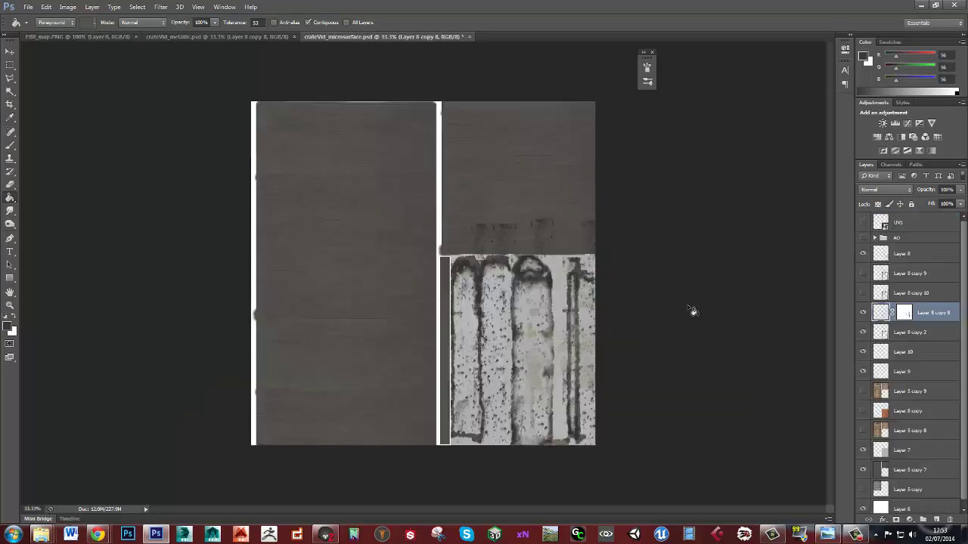
key("m")
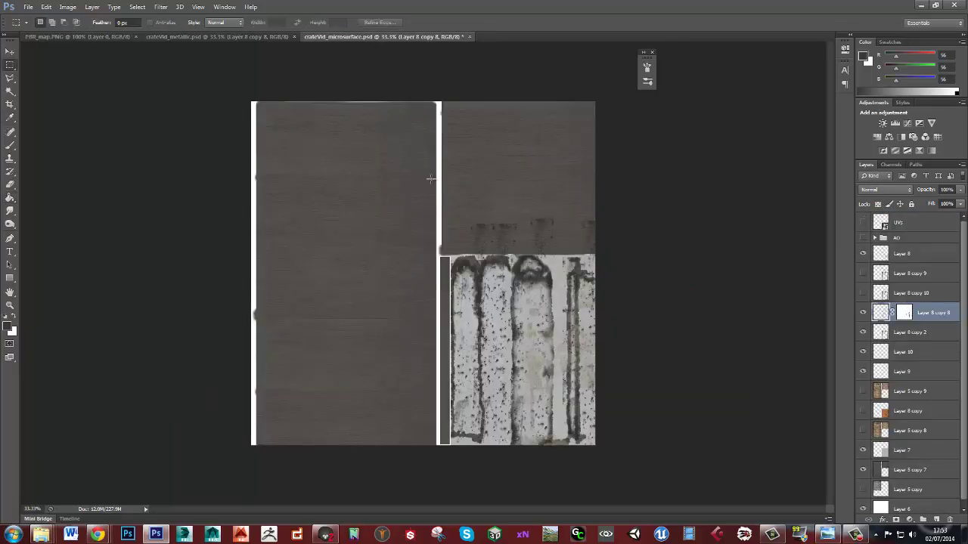
left_click_drag(409, 173, 645, 254)
key("Delete")
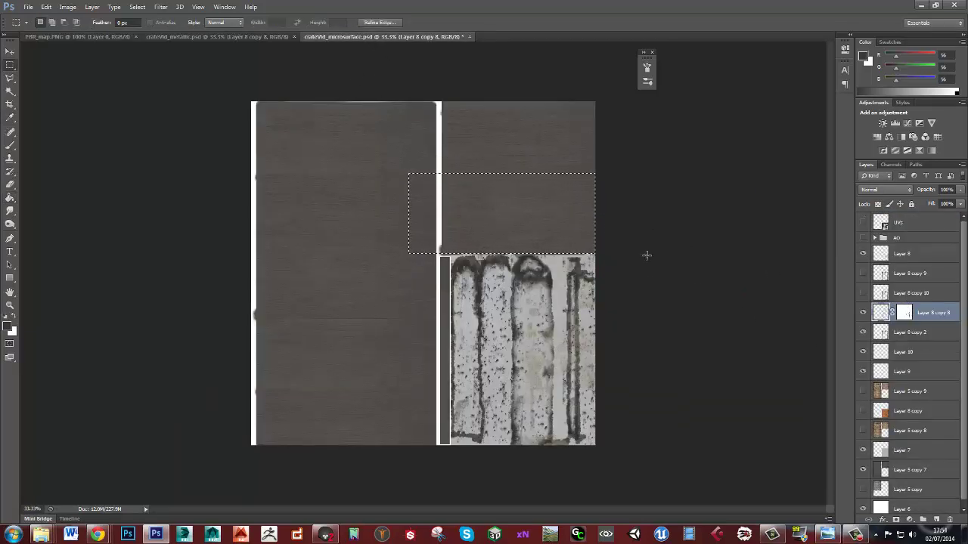
key("ctrl+d")
Step: Apply Levels to Layer 8 with output levels 50 and 60, and raise the layer's opacity to 100%
left_click(901, 255)
key("ctrl+l")
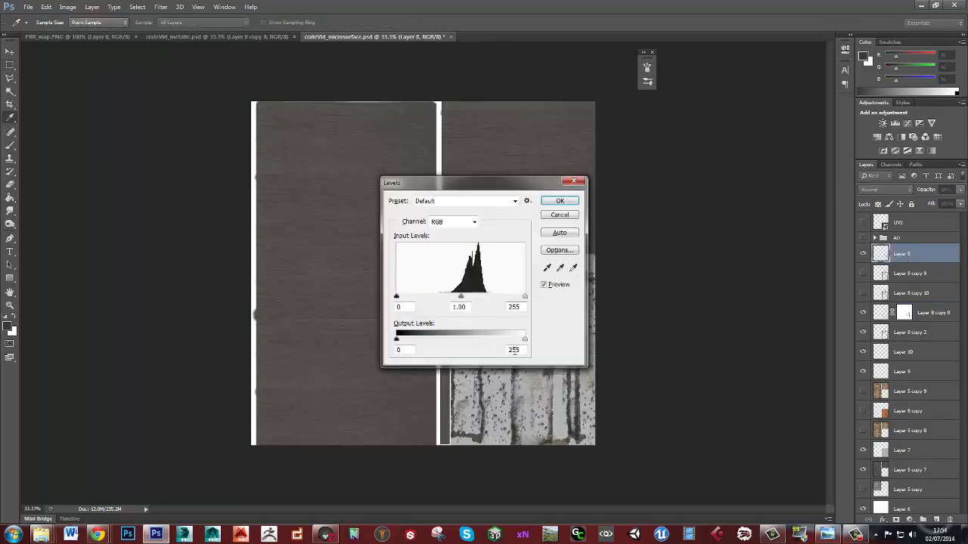
key("Tab")
type("60")
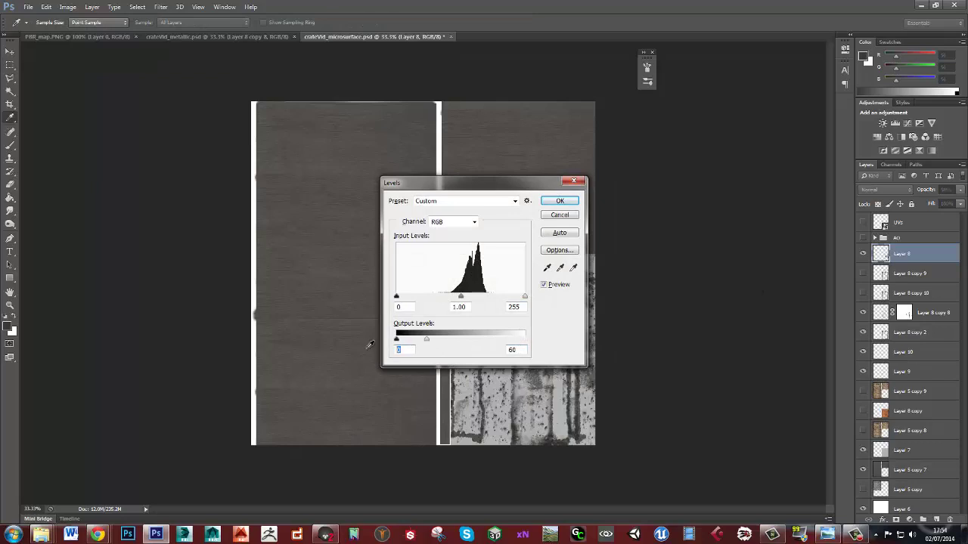
type("50")
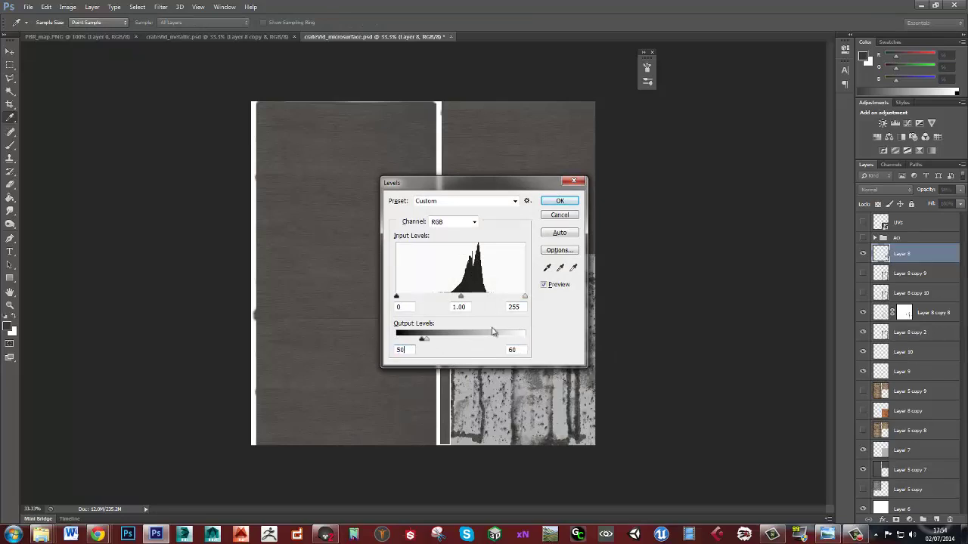
left_click(563, 202)
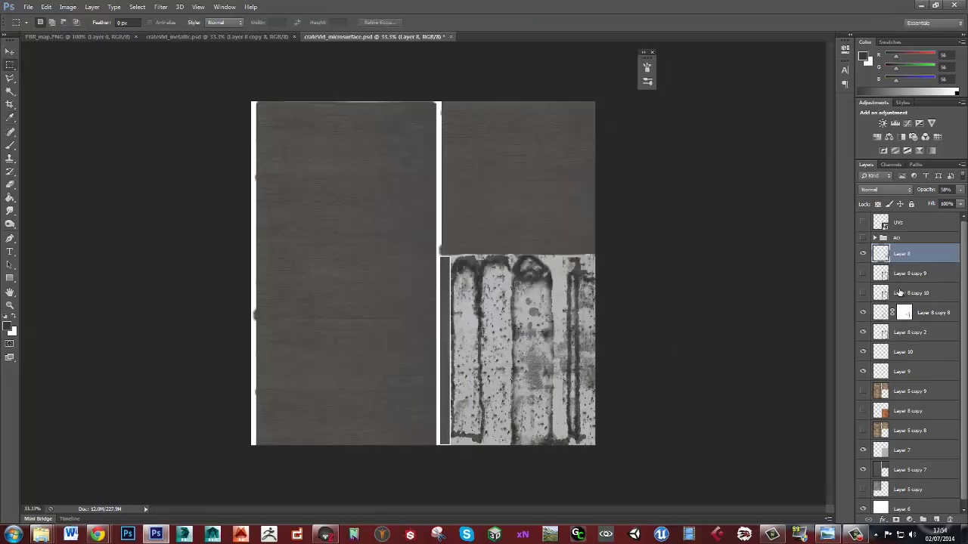
left_click_drag(924, 190, 954, 190)
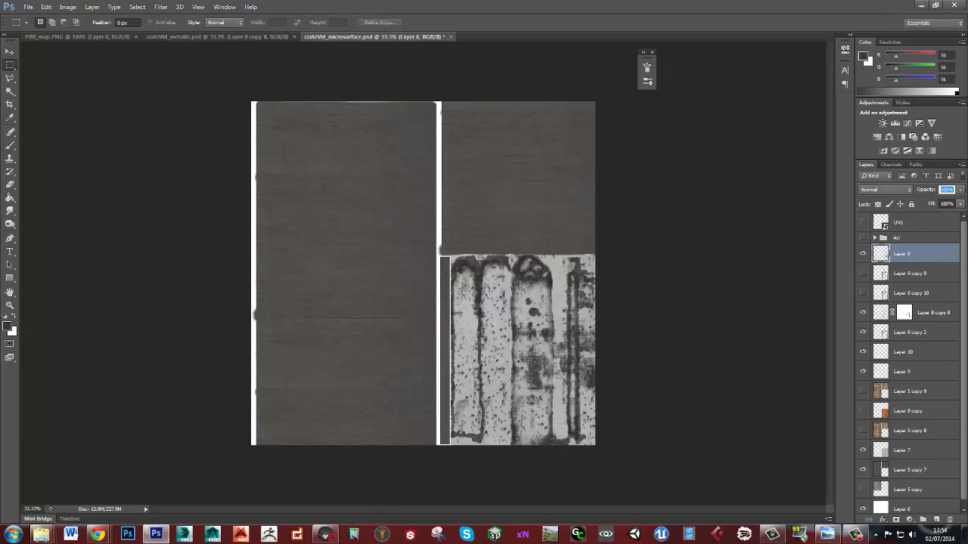
Step: Switch to Marmoset Toolbag and examine the gloss of the crate's metal corners while orbiting around it
left_click(325, 536)
left_click_drag(372, 318, 518, 265)
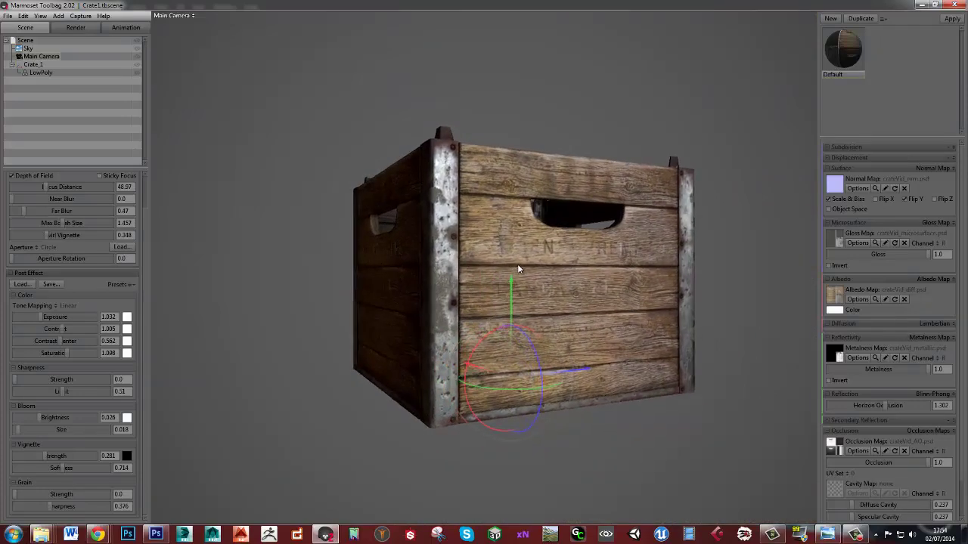
Step: Back in Photoshop, lower the opacity of Layer 8 and Layer 8 copy 8, and save the microsurface file
key("alt+Tab")
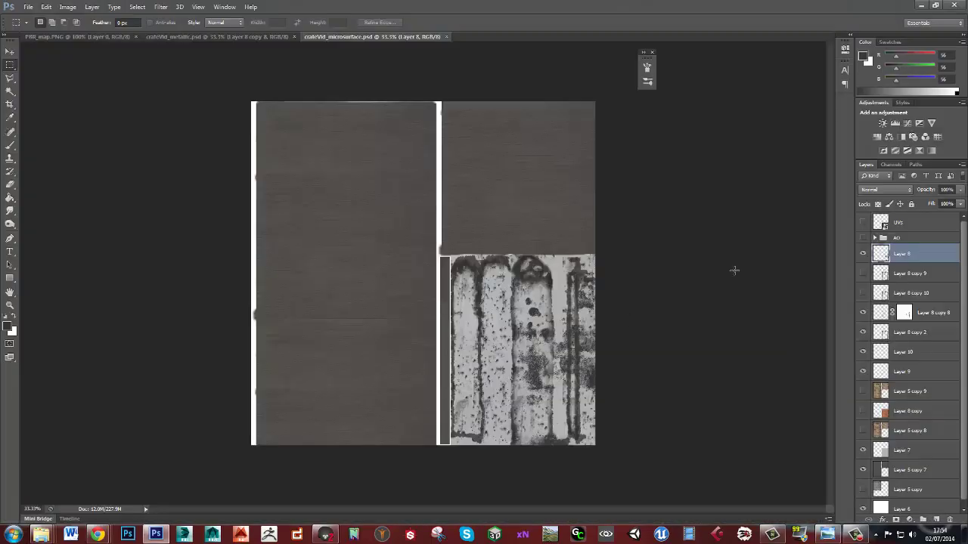
left_click_drag(930, 190, 901, 192)
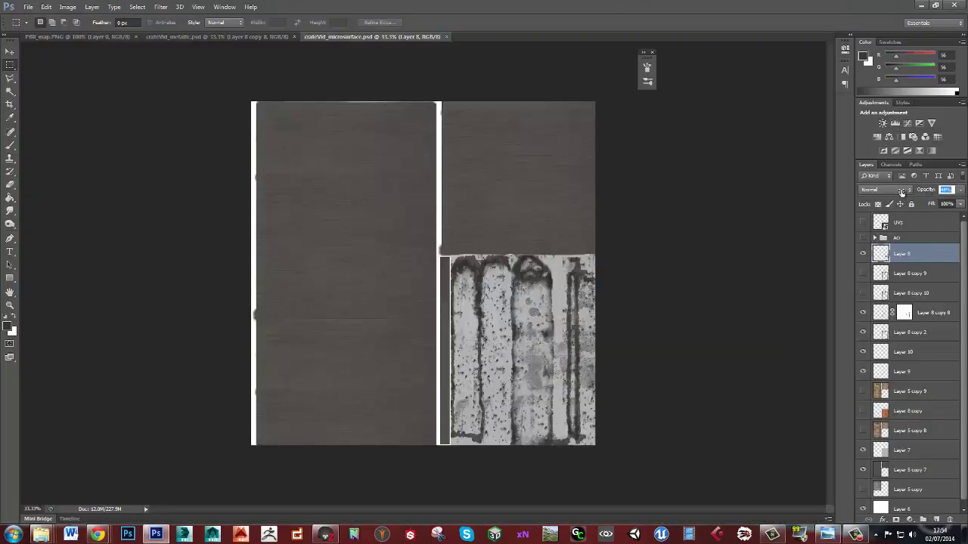
left_click(927, 312)
left_click_drag(928, 192, 892, 215)
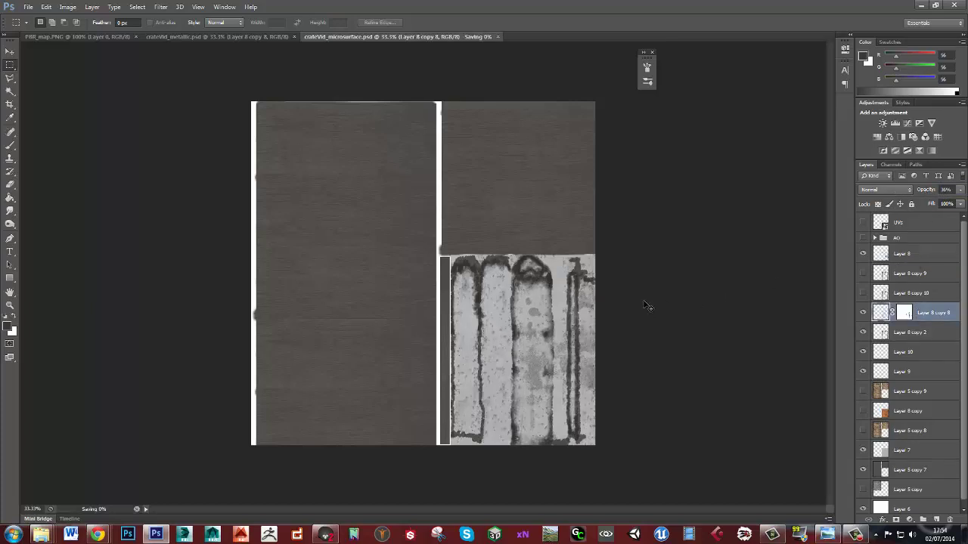
Step: Check the softened metal gloss on the crate in Marmoset Toolbag from a slightly different angle
left_click(331, 534)
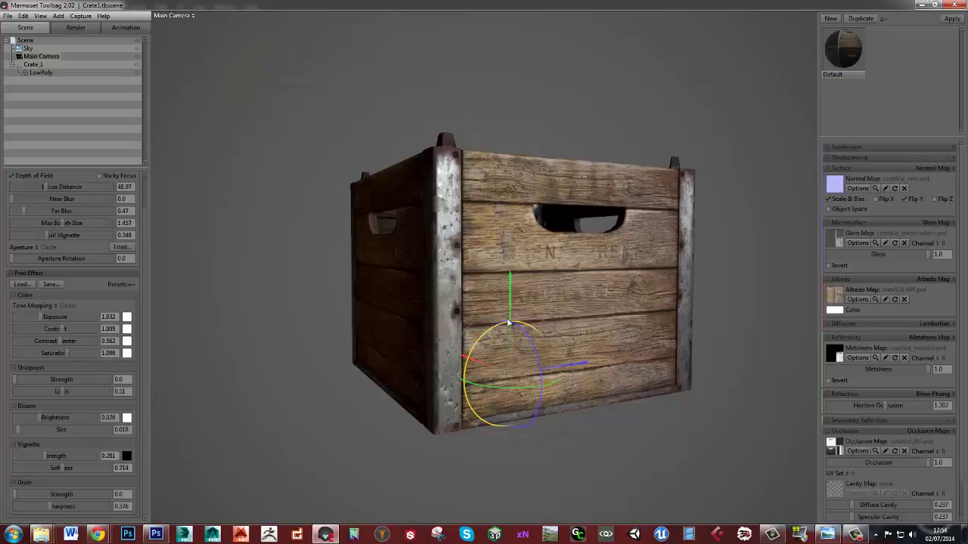
mouse_move(508, 324)
left_mouse_down()
mouse_move(499, 289)
mouse_move(499, 326)
left_mouse_up()
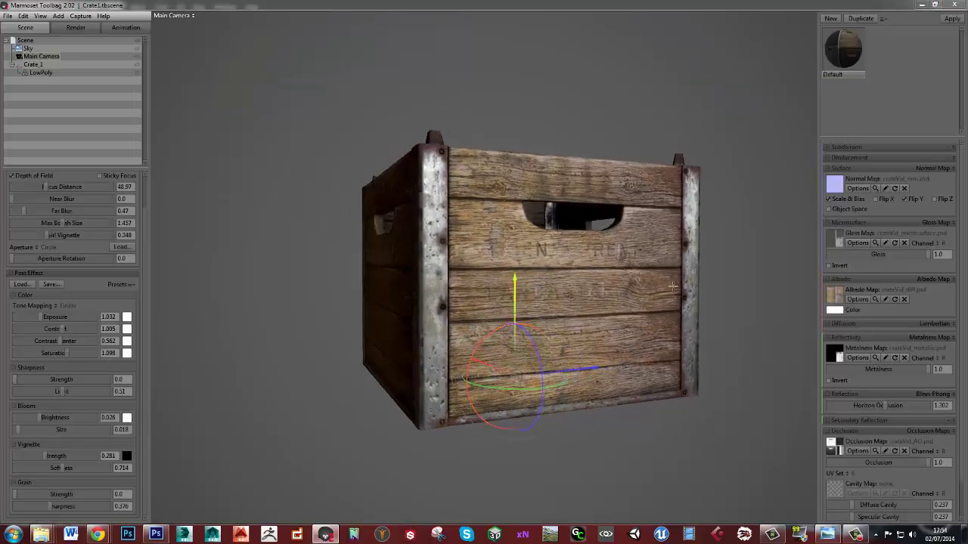
Step: Switch to Photoshop, set the opacity of Layer 8 to 46%, and save the microsurface file
key("alt+Tab")
left_click(923, 261)
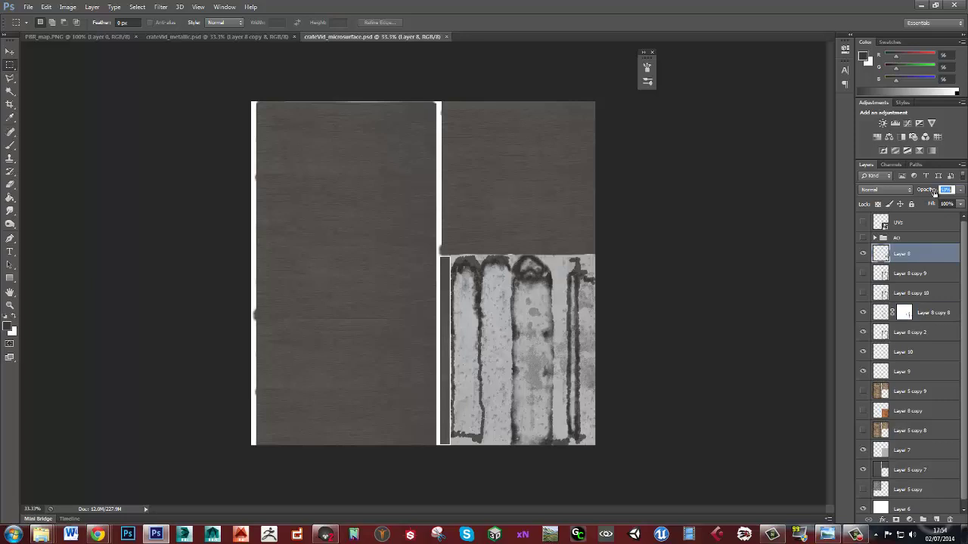
left_click_drag(925, 193, 930, 192)
key("ctrl+s")
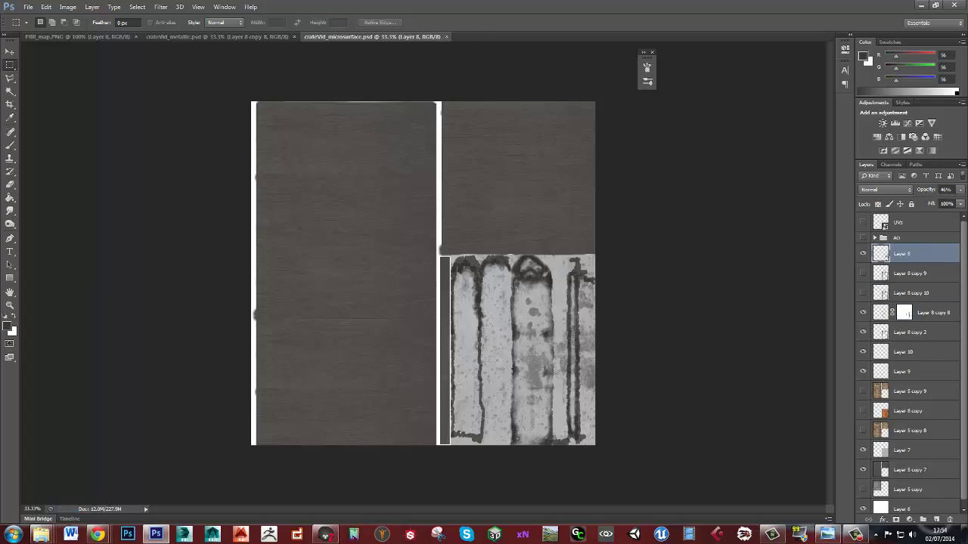
Step: Switch to Marmoset Toolbag, rotate the sky light to 91.0 with the sky background shown, and hide the background again
left_click(331, 533)
left_click_drag(499, 344, 535, 322)
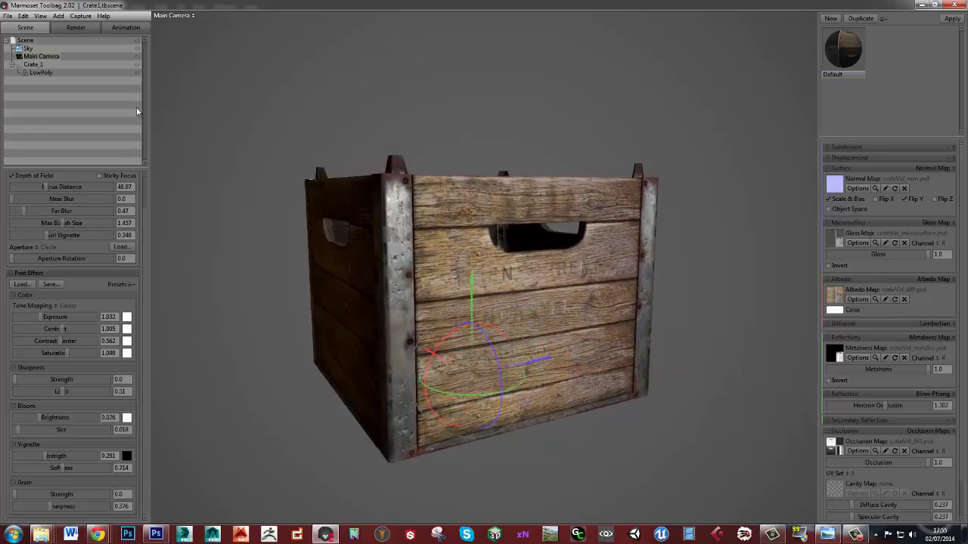
left_click(29, 49)
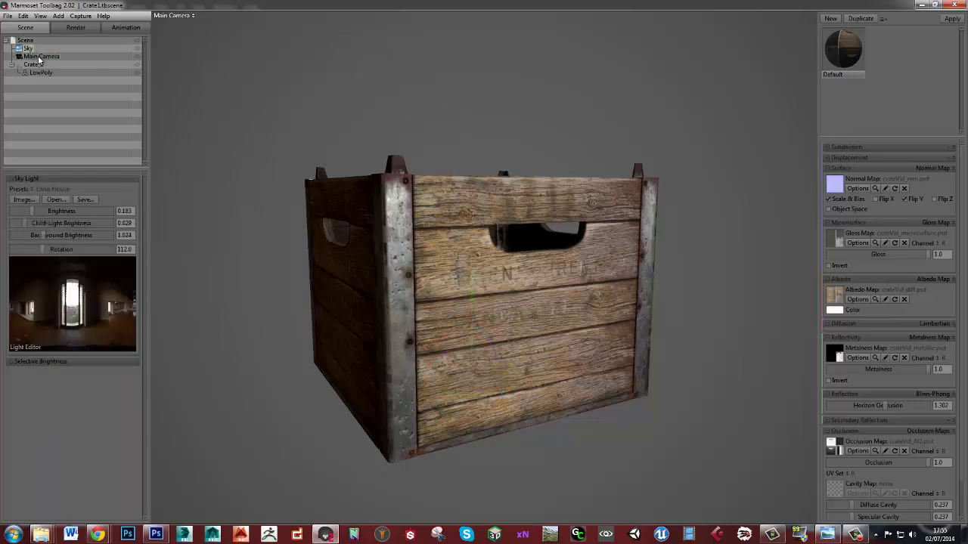
left_click(76, 28)
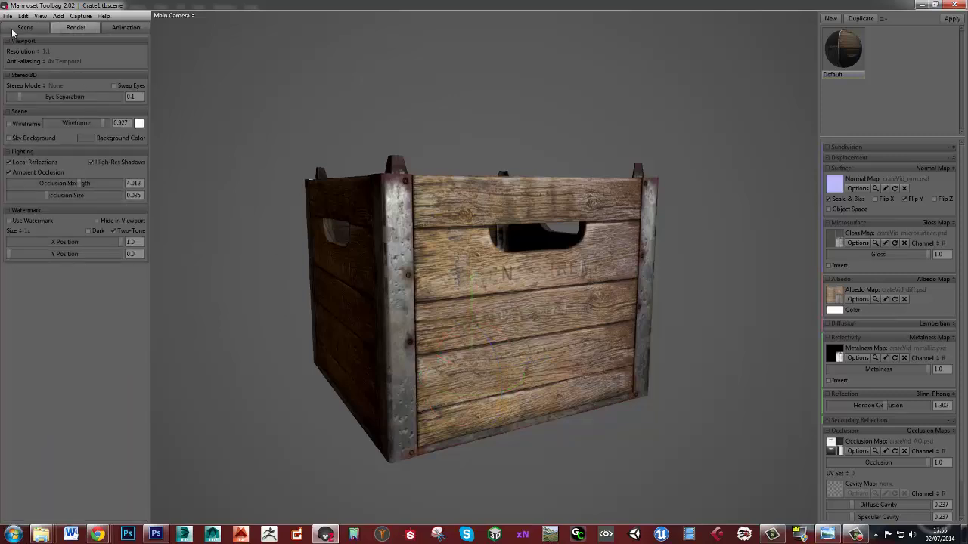
left_click(9, 138)
left_click(92, 162)
left_click_drag(560, 295, 459, 270)
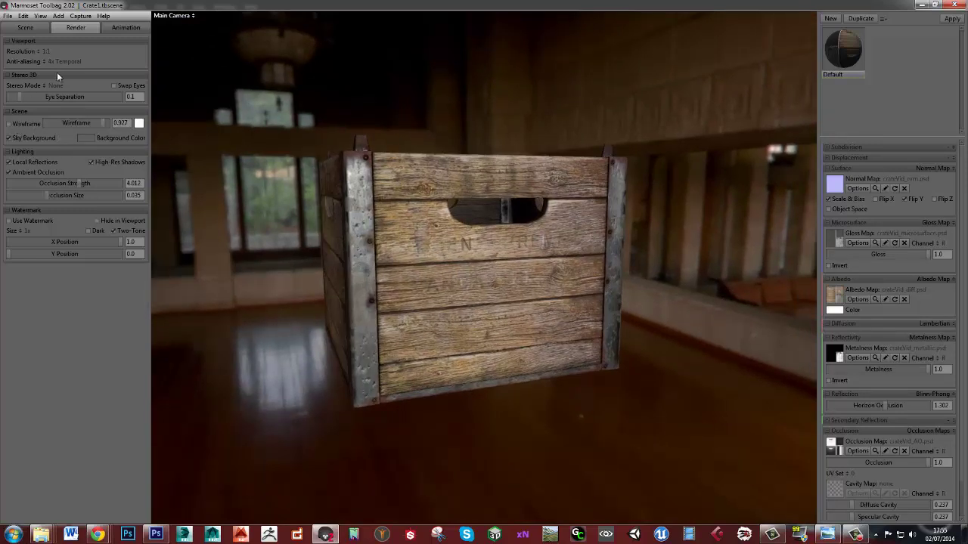
left_click(9, 138)
left_click(25, 28)
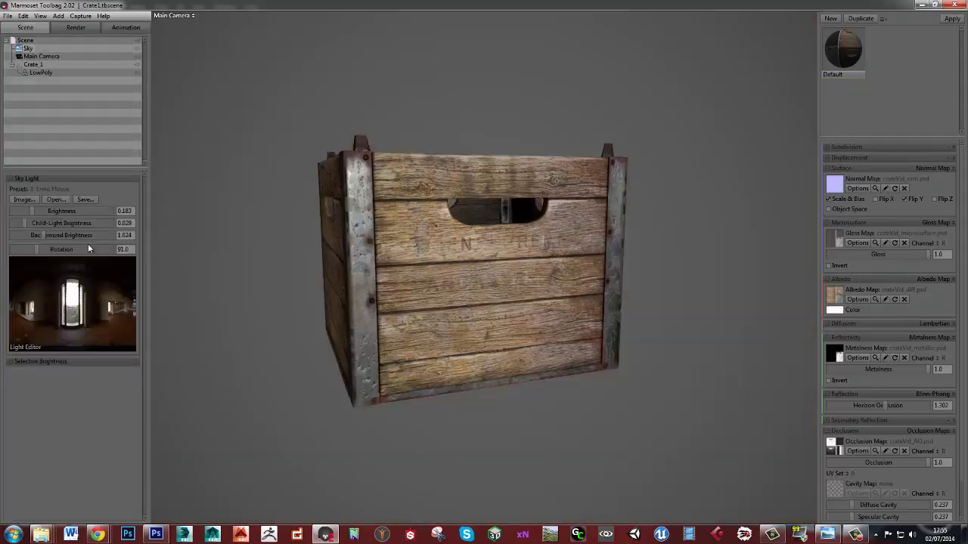
Step: Set the main camera's post effects to saturation 1.036, sharpness strength 1.418 and grain strength 0.111
left_click(42, 57)
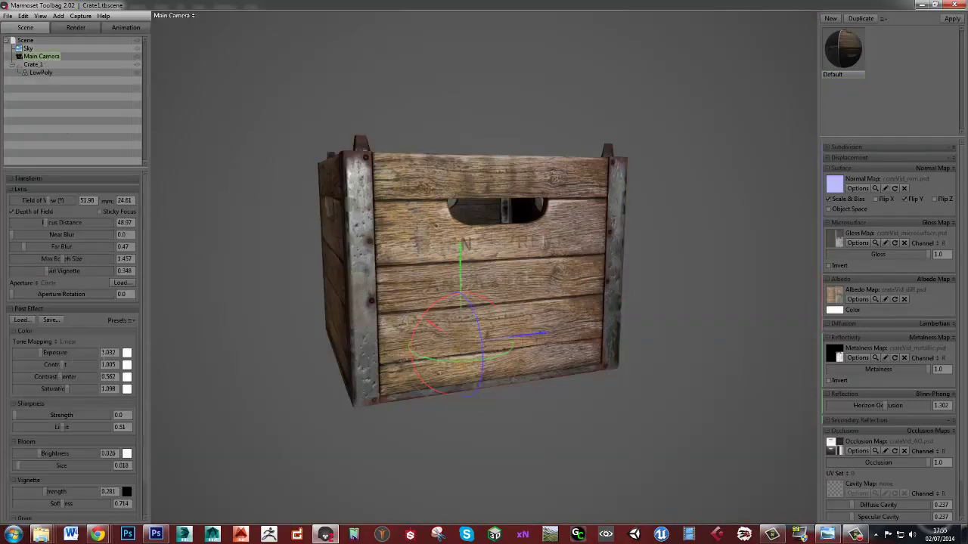
scroll(145, 336, "down", 1)
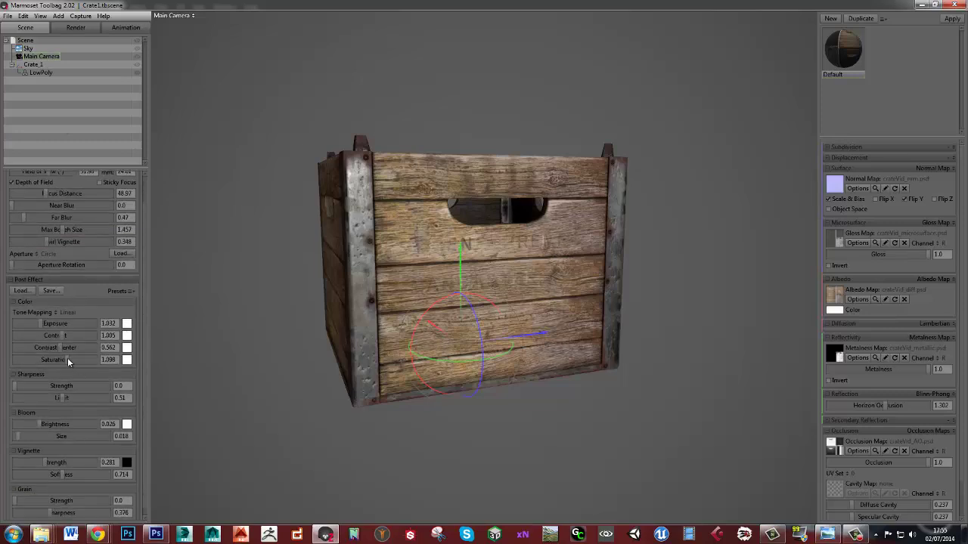
left_click_drag(67, 358, 58, 357)
mouse_move(37, 323)
left_mouse_down()
mouse_move(29, 324)
mouse_move(40, 324)
left_mouse_up()
left_click_drag(15, 391, 67, 387)
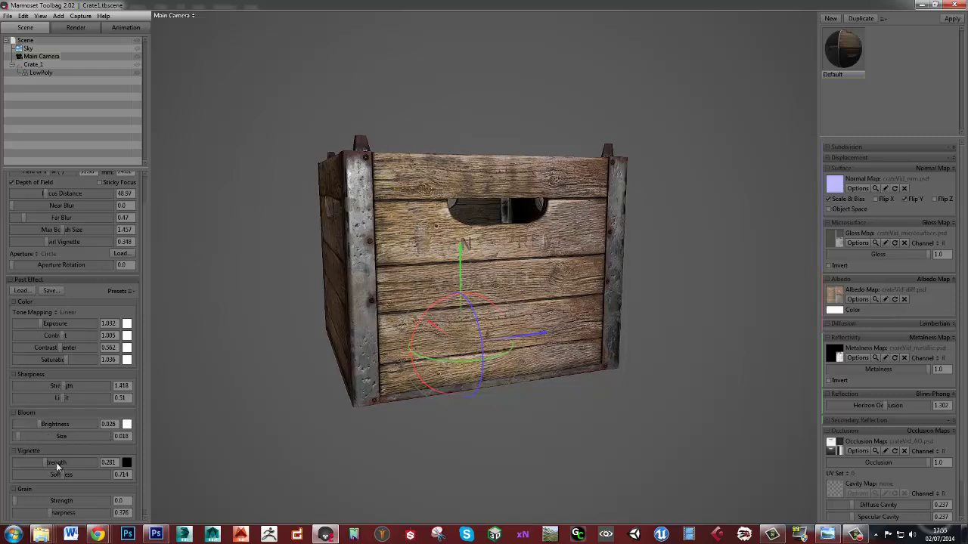
left_click_drag(15, 501, 37, 500)
Step: Examine the crate from several angles and compare its wood and metal with the reference photo in Windows Photo Viewer
left_click_drag(463, 335, 442, 332)
left_click_drag(377, 323, 433, 327)
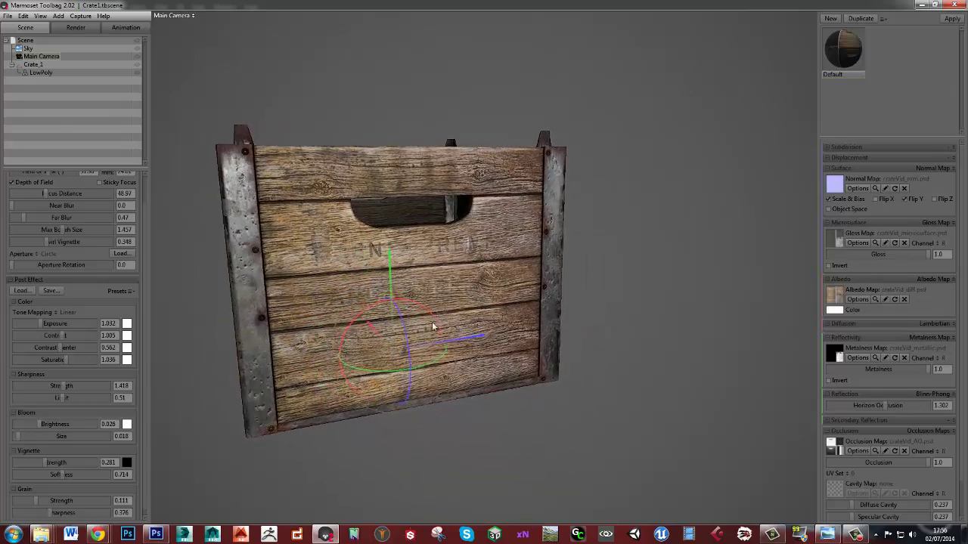
left_click(826, 534)
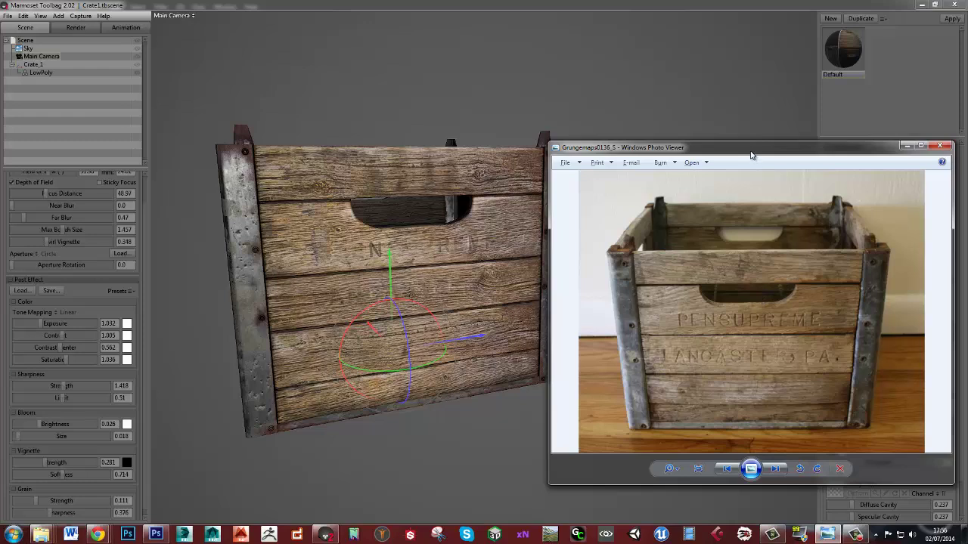
left_click_drag(750, 155, 725, 84)
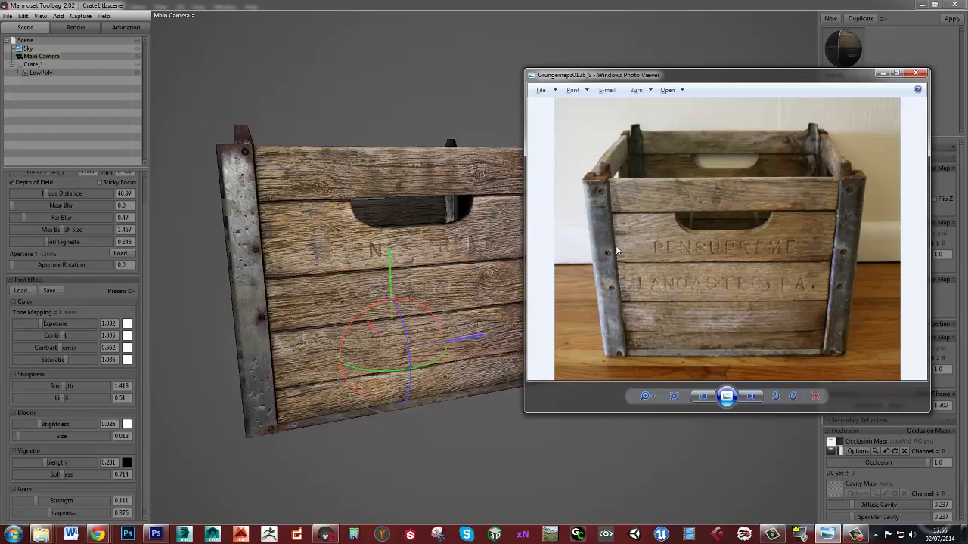
left_click(883, 73)
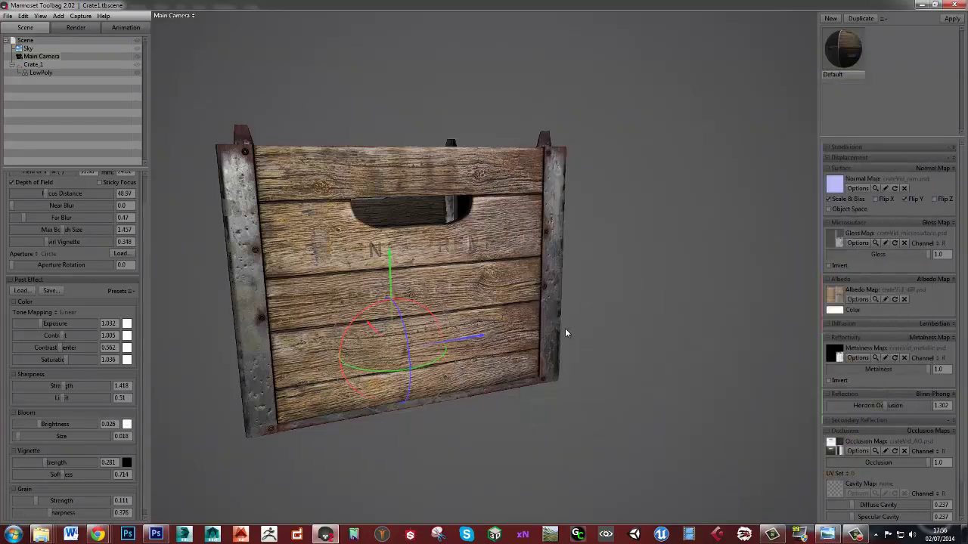
left_click_drag(565, 328, 510, 318)
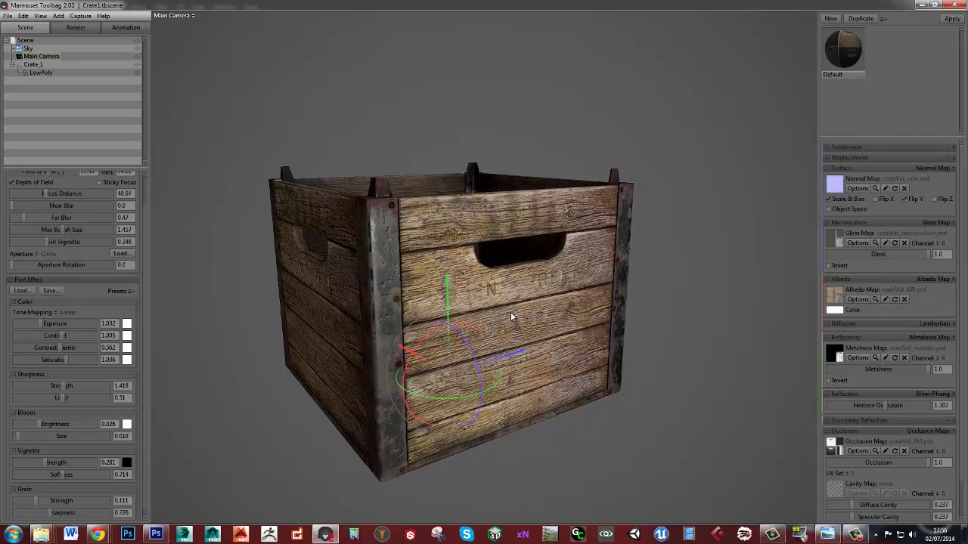
mouse_move(510, 316)
left_mouse_down()
mouse_move(524, 322)
mouse_move(508, 306)
mouse_move(527, 318)
left_mouse_up()
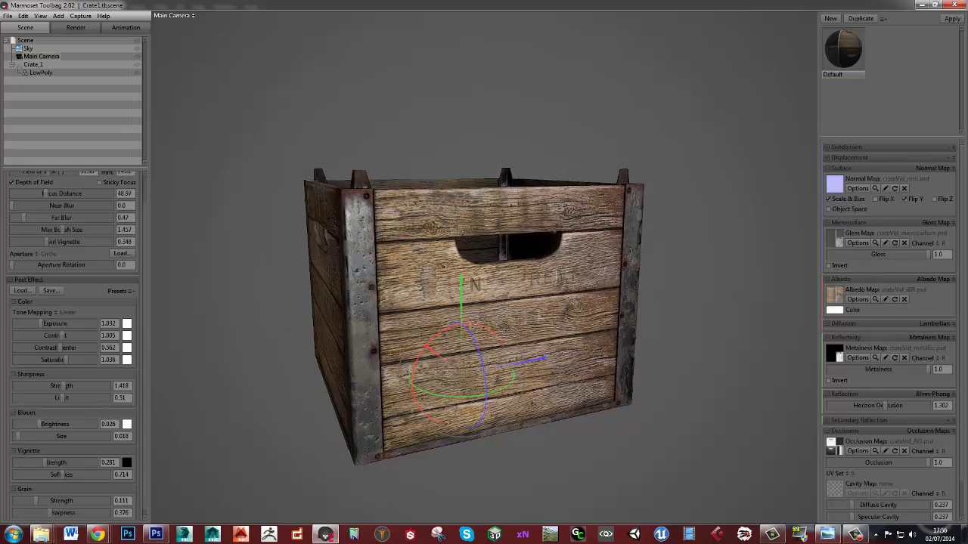